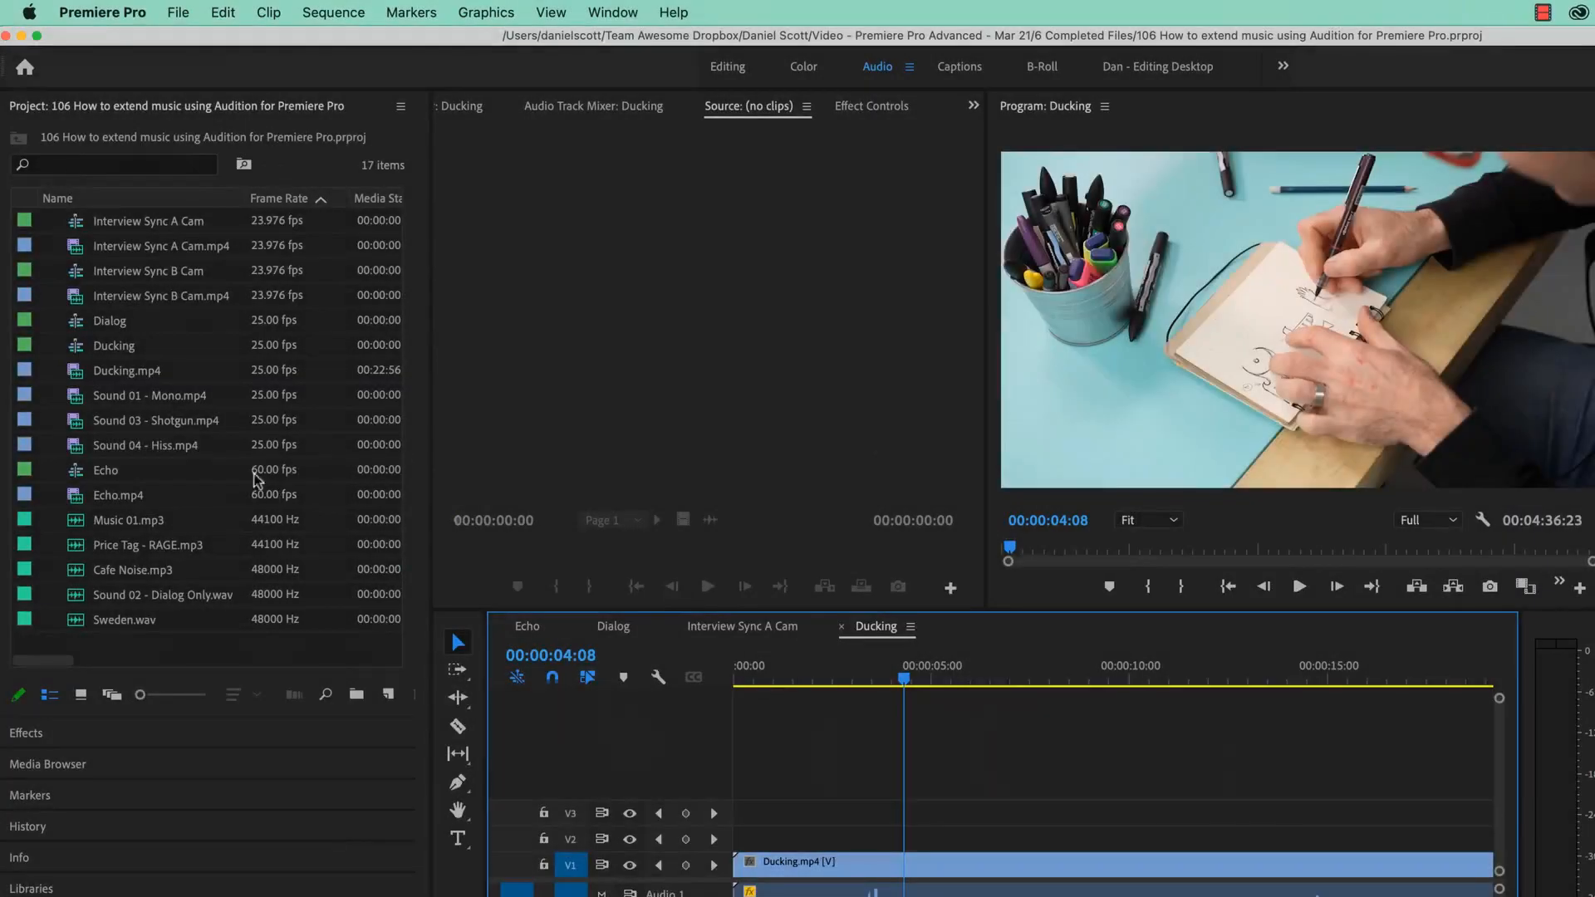
# Step: Create a new sequence from the Interview Sync A Cam.mp4 clip in the project
pyautogui.click(115, 196)
pyautogui.click(131, 251)
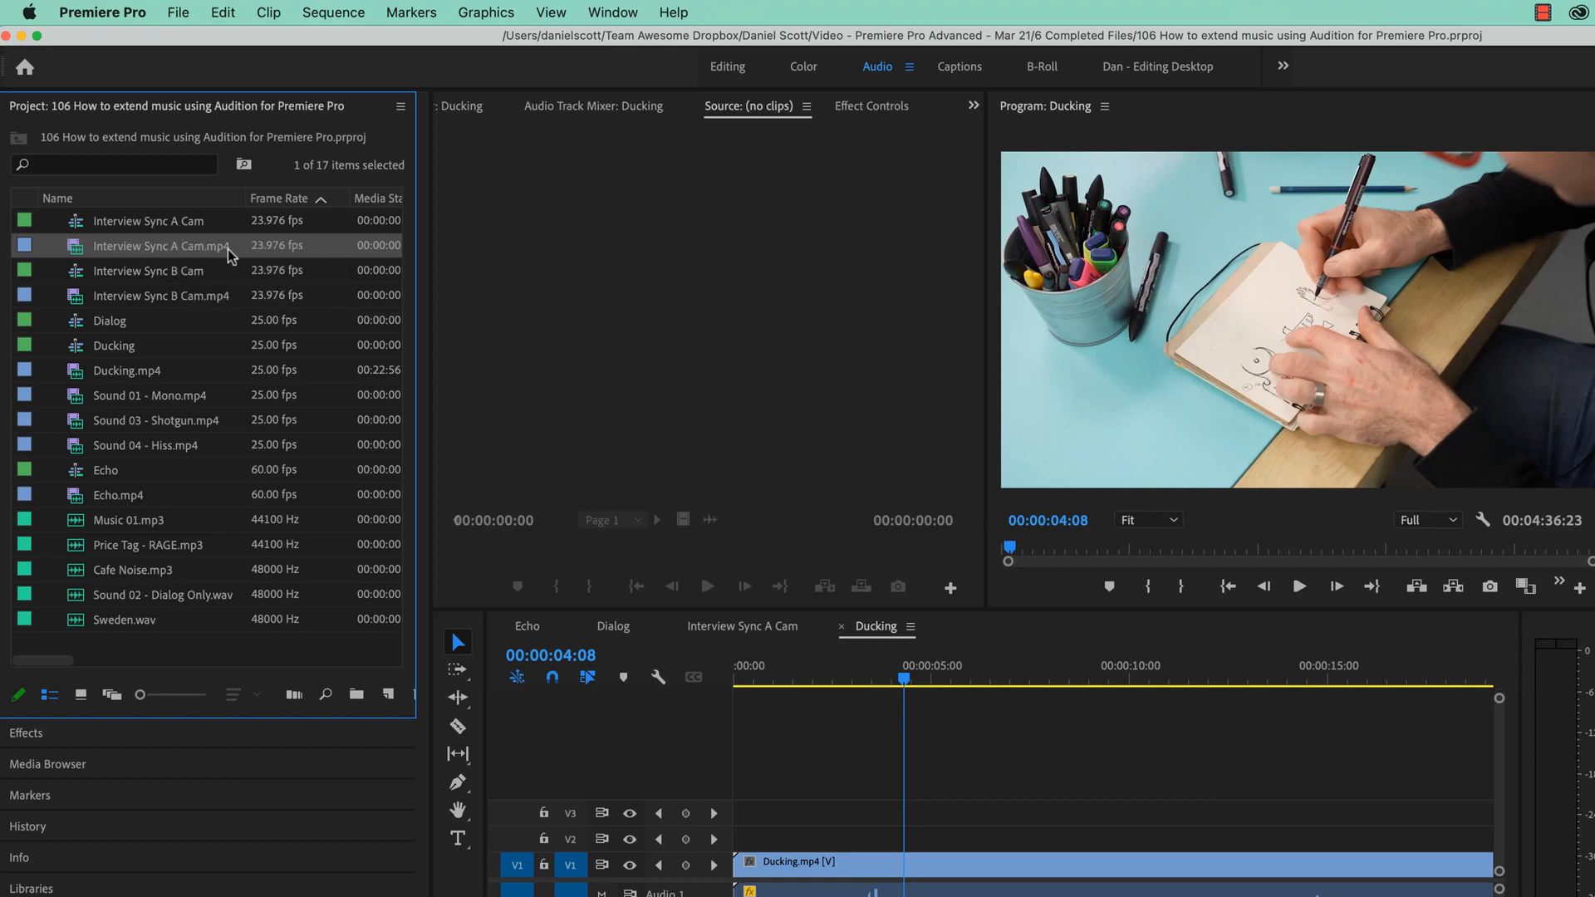
pyautogui.moveTo(158, 261); pyautogui.dragTo(383, 694)
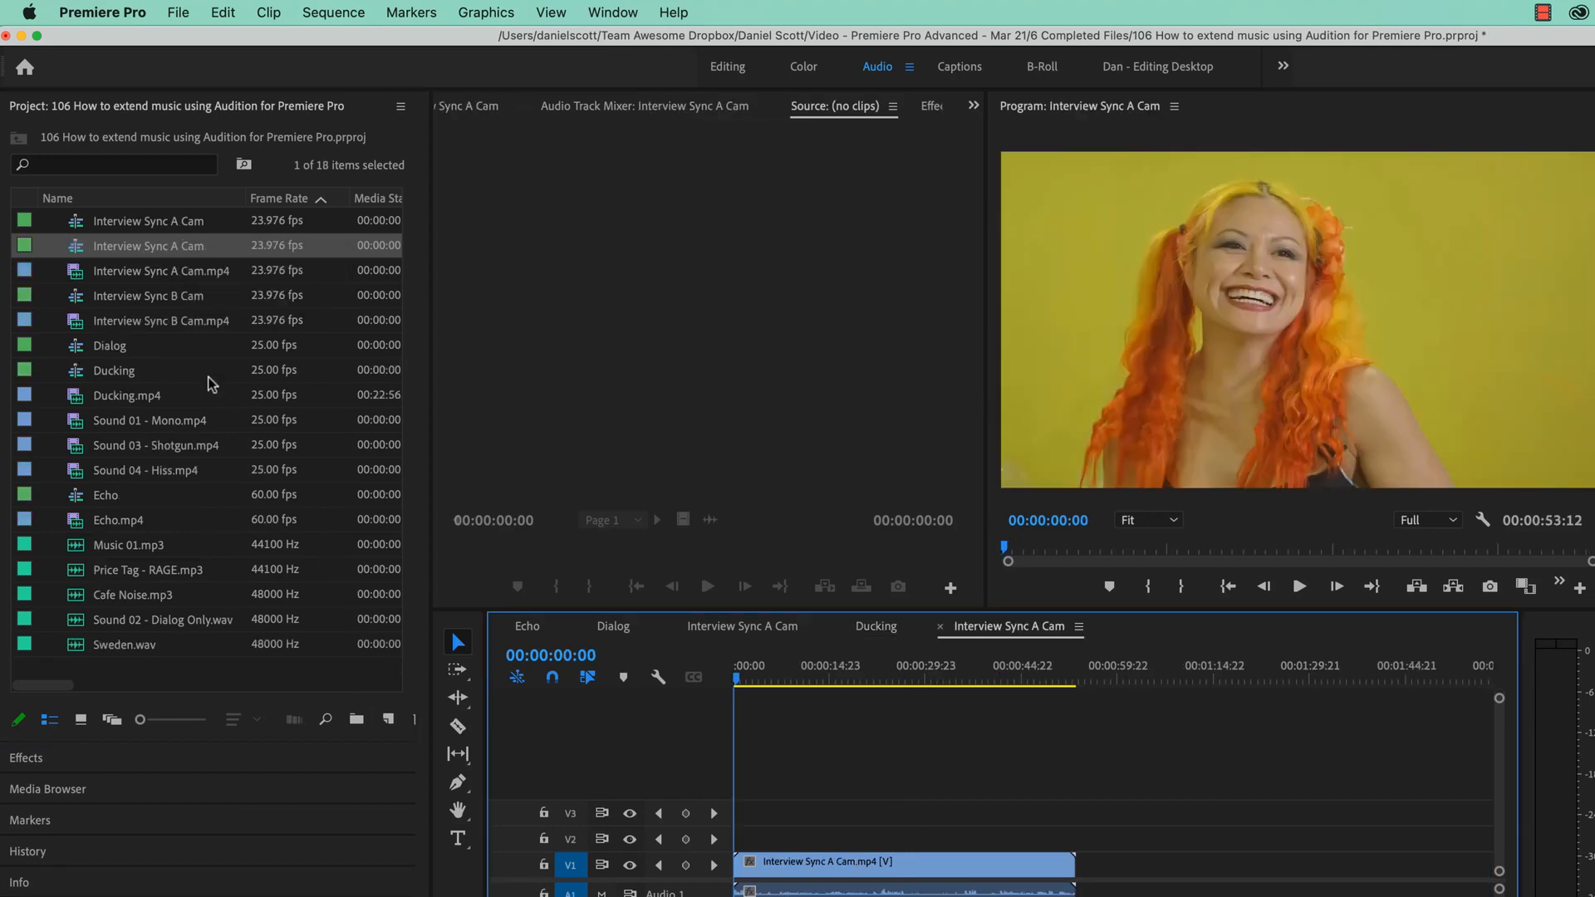
# Step: Rename the new Interview Sync A Cam sequence as Music Extend
pyautogui.click(131, 247)
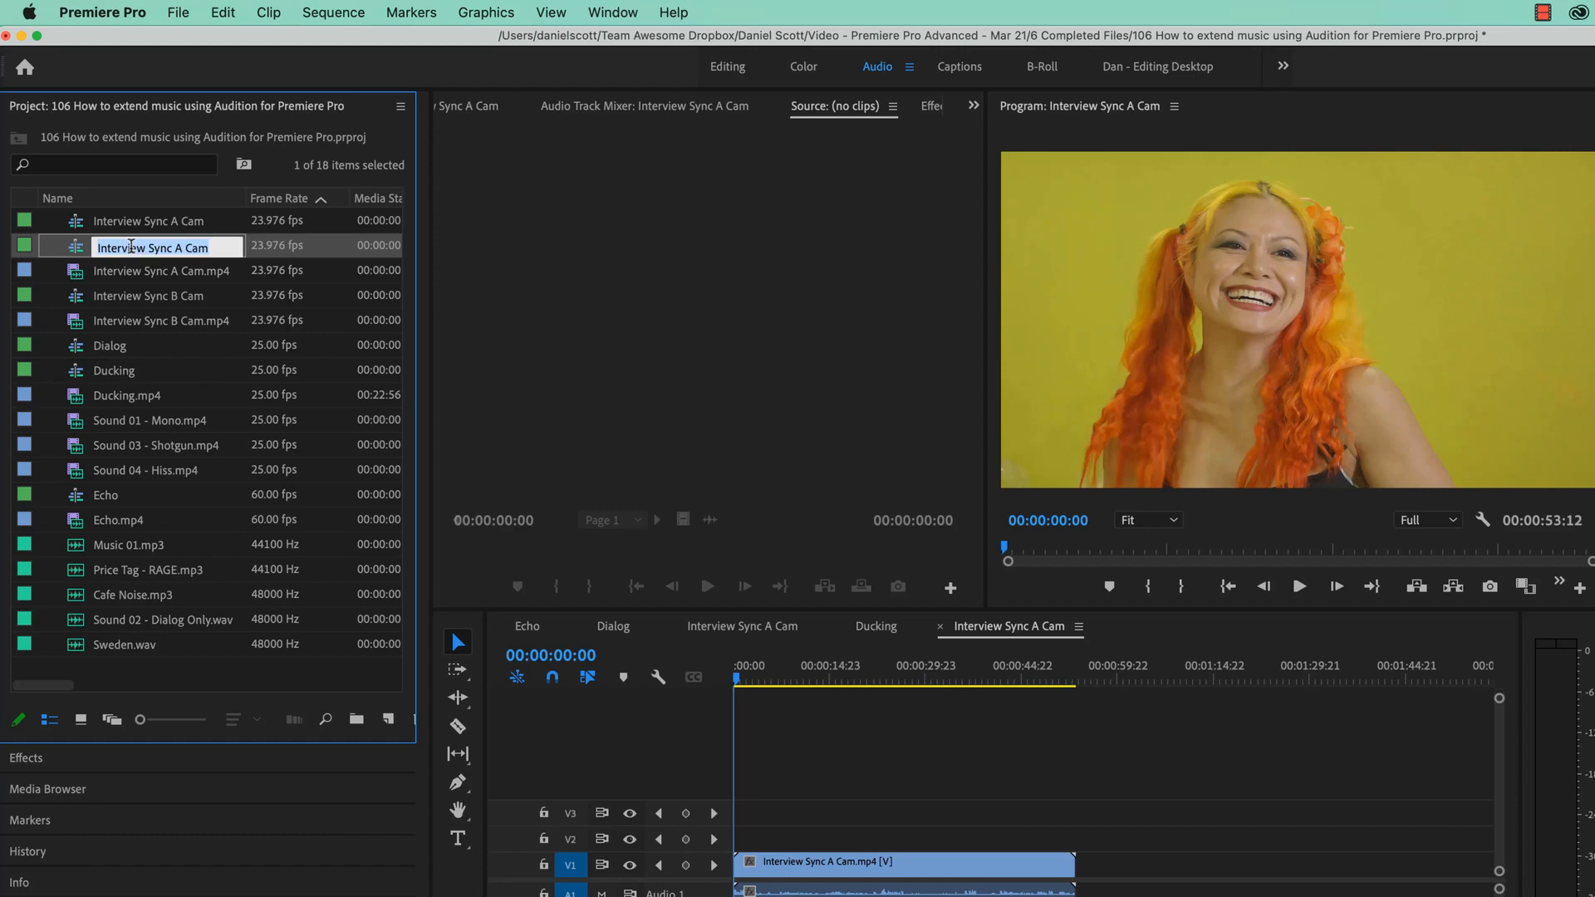
pyautogui.write('M')
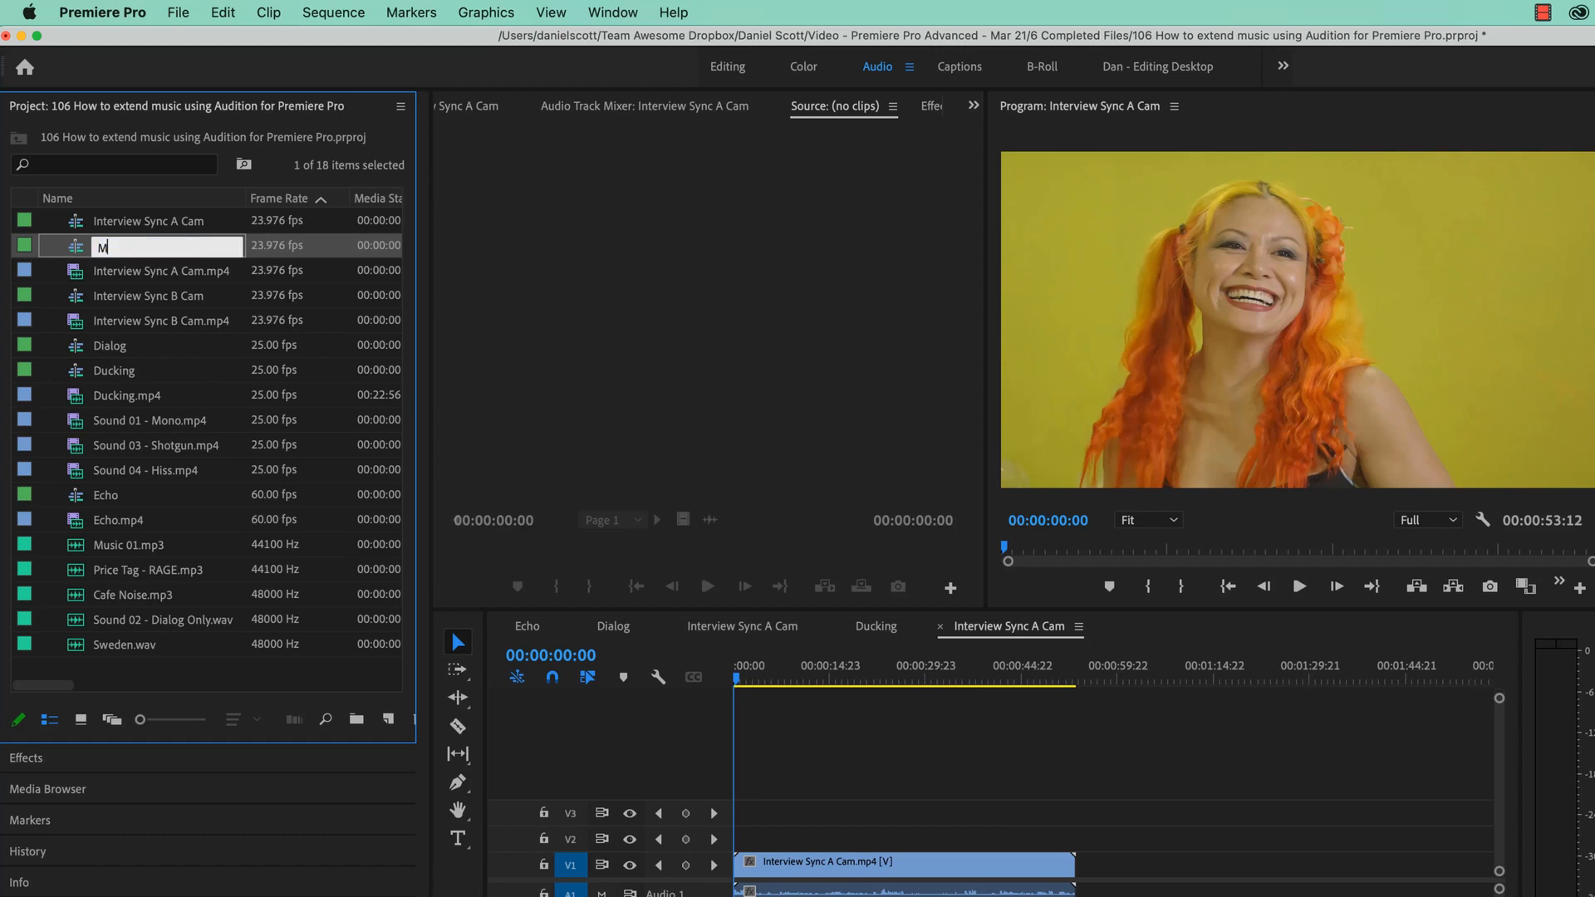
pyautogui.write('usic Extend')
pyautogui.press('Return')
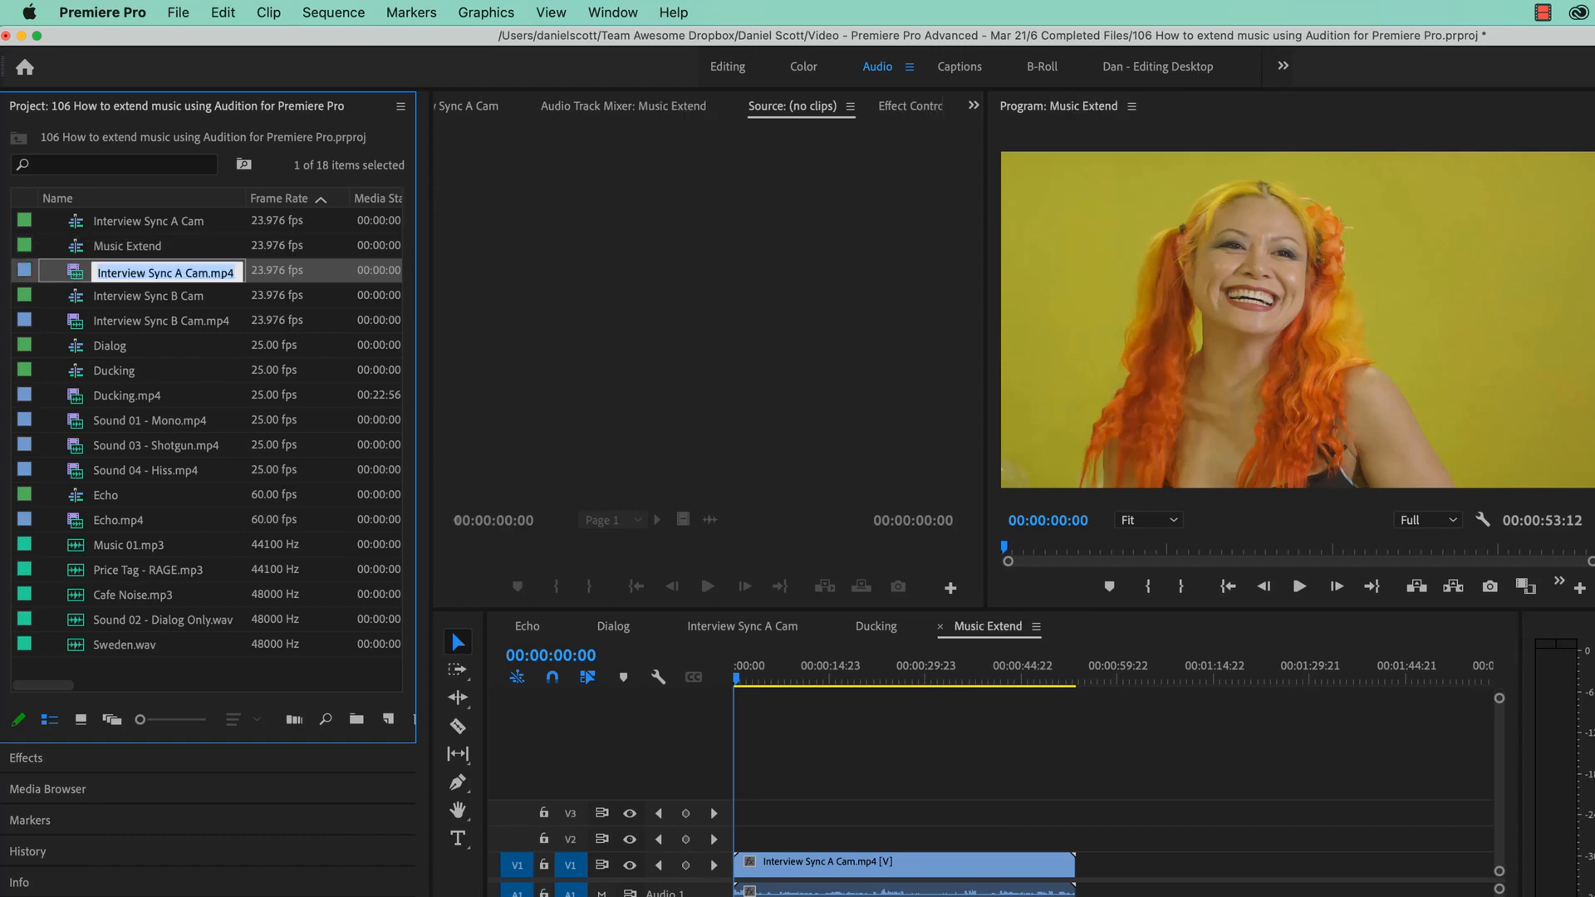
pyautogui.click(858, 818)
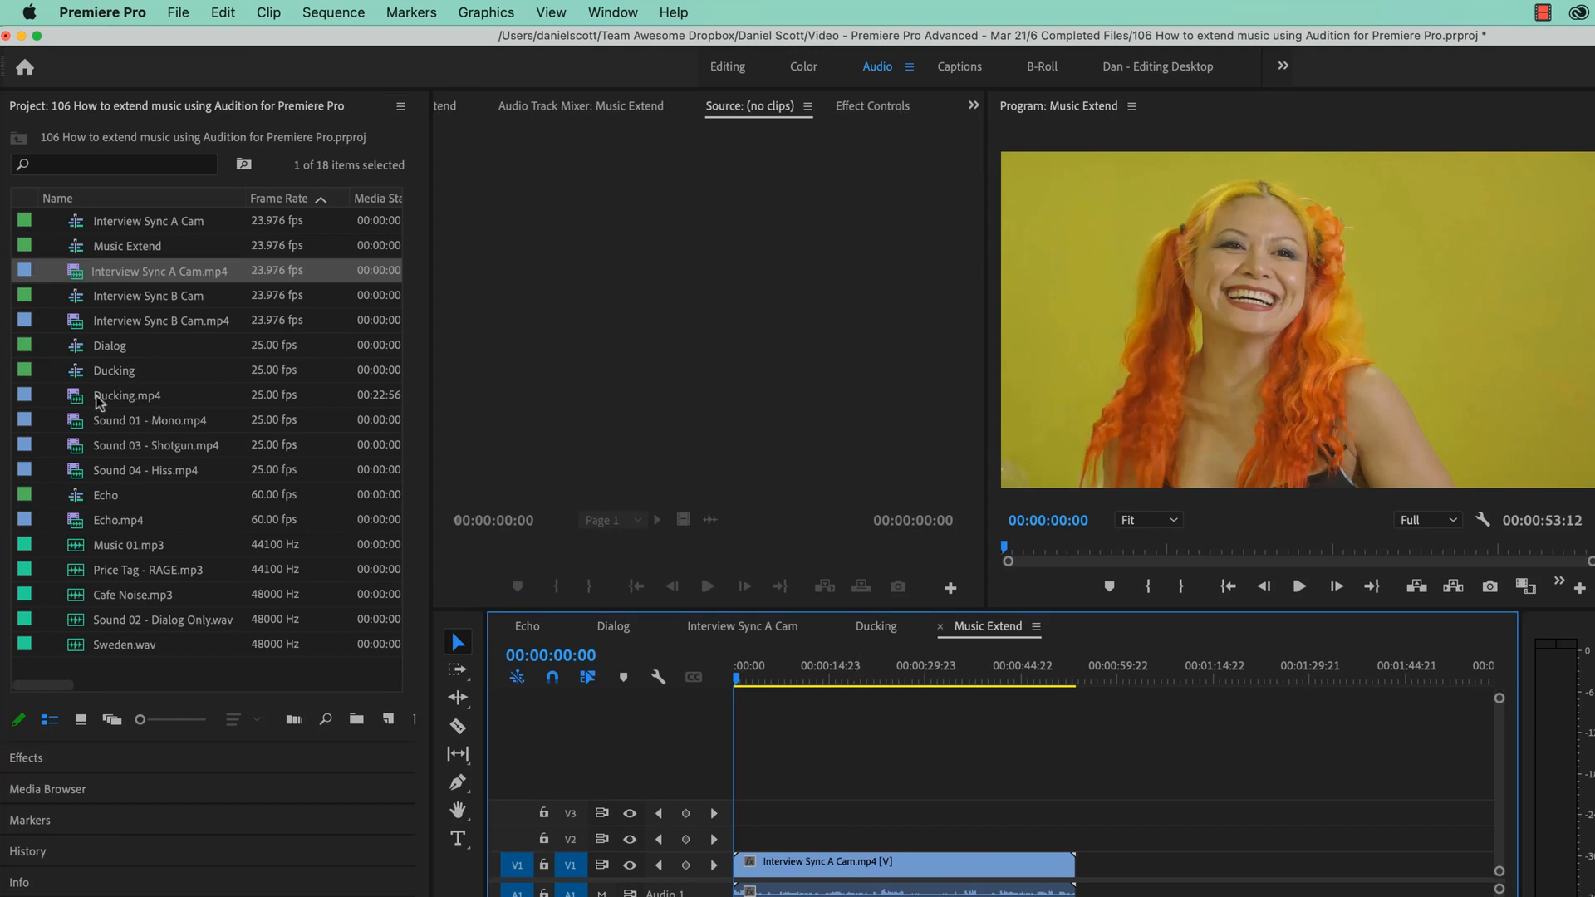
# Step: Place Music 01.mp3 on the Audio 2 track at the start of the Music Extend sequence
pyautogui.moveTo(93, 549); pyautogui.dragTo(782, 896)
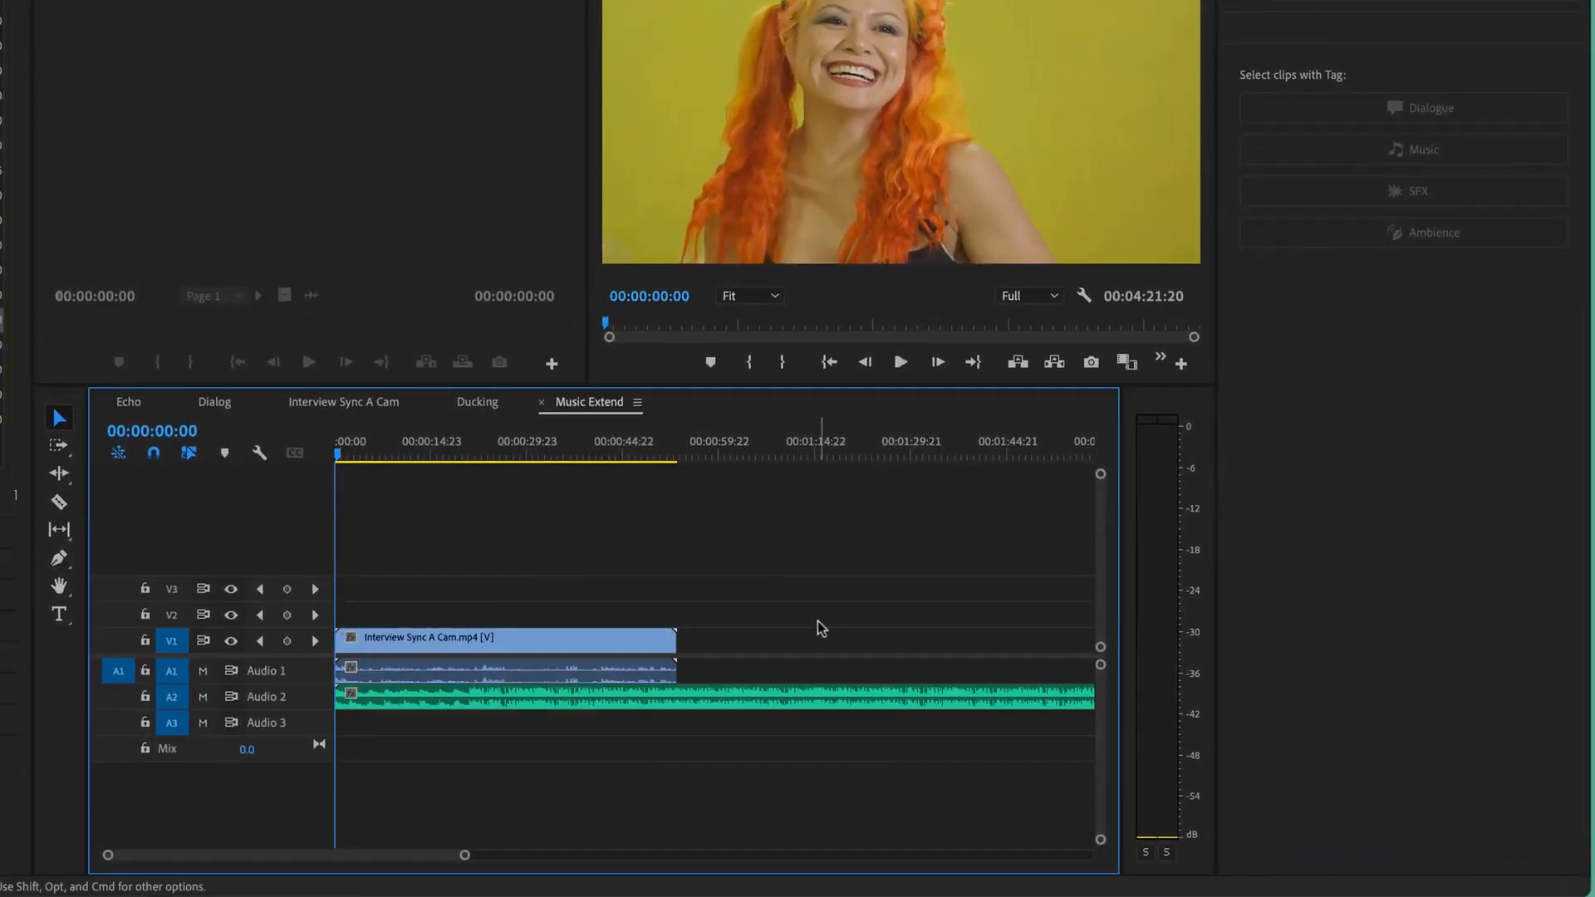
pyautogui.press('-')
pyautogui.press('-')
pyautogui.press('-')
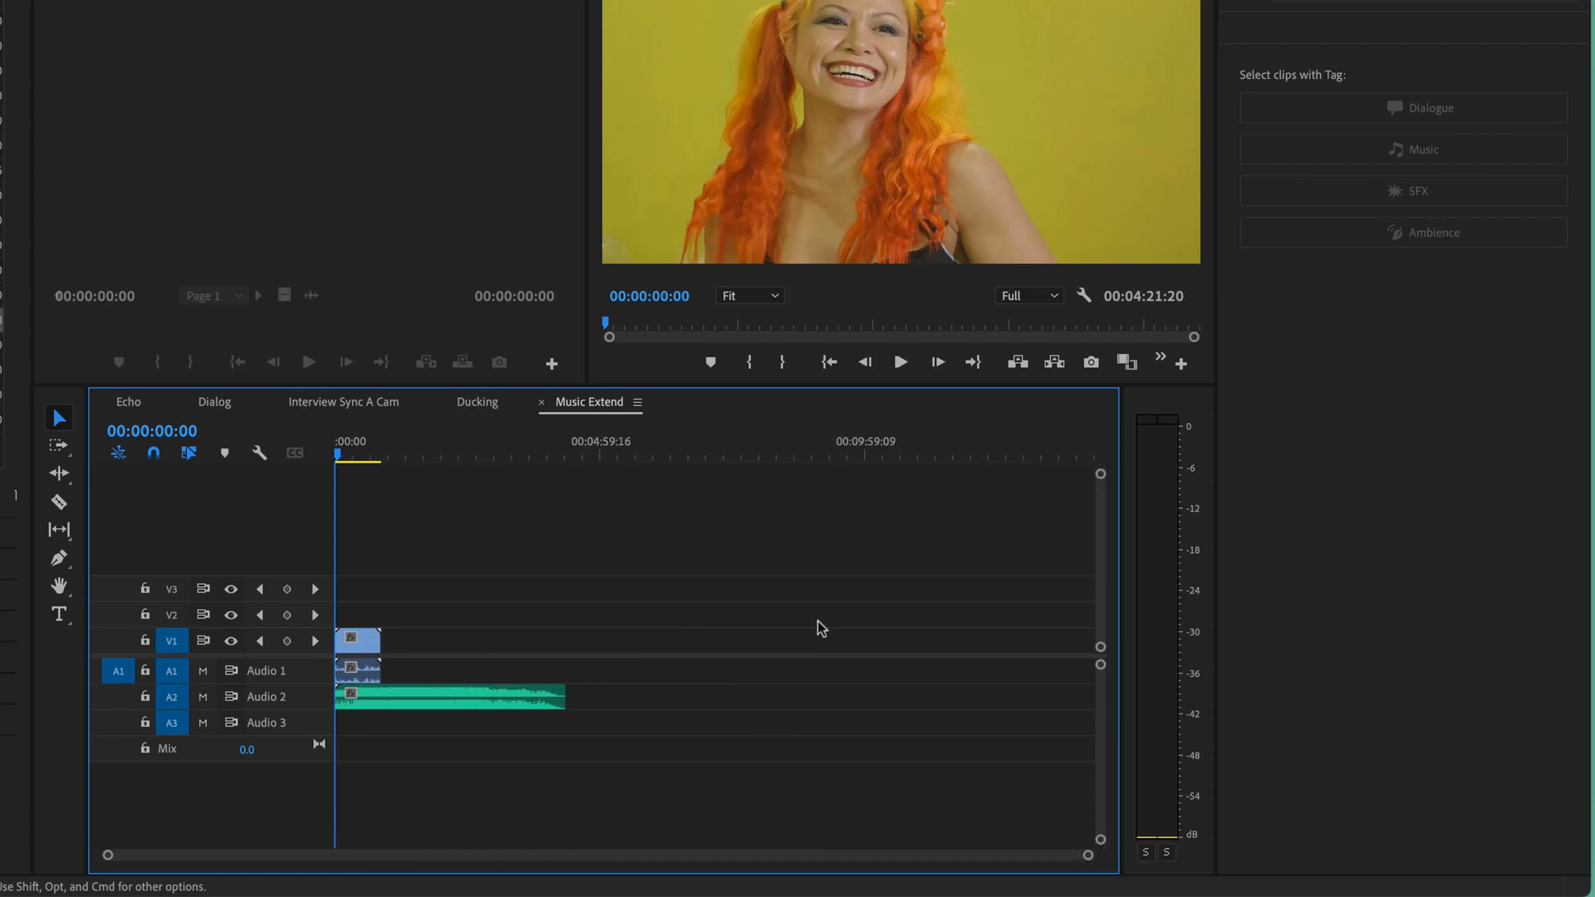
# Step: Paste five copies of the interview clip end to end after the original so the video outlasts the music
pyautogui.click(349, 643)
pyautogui.moveTo(360, 456); pyautogui.dragTo(380, 456)
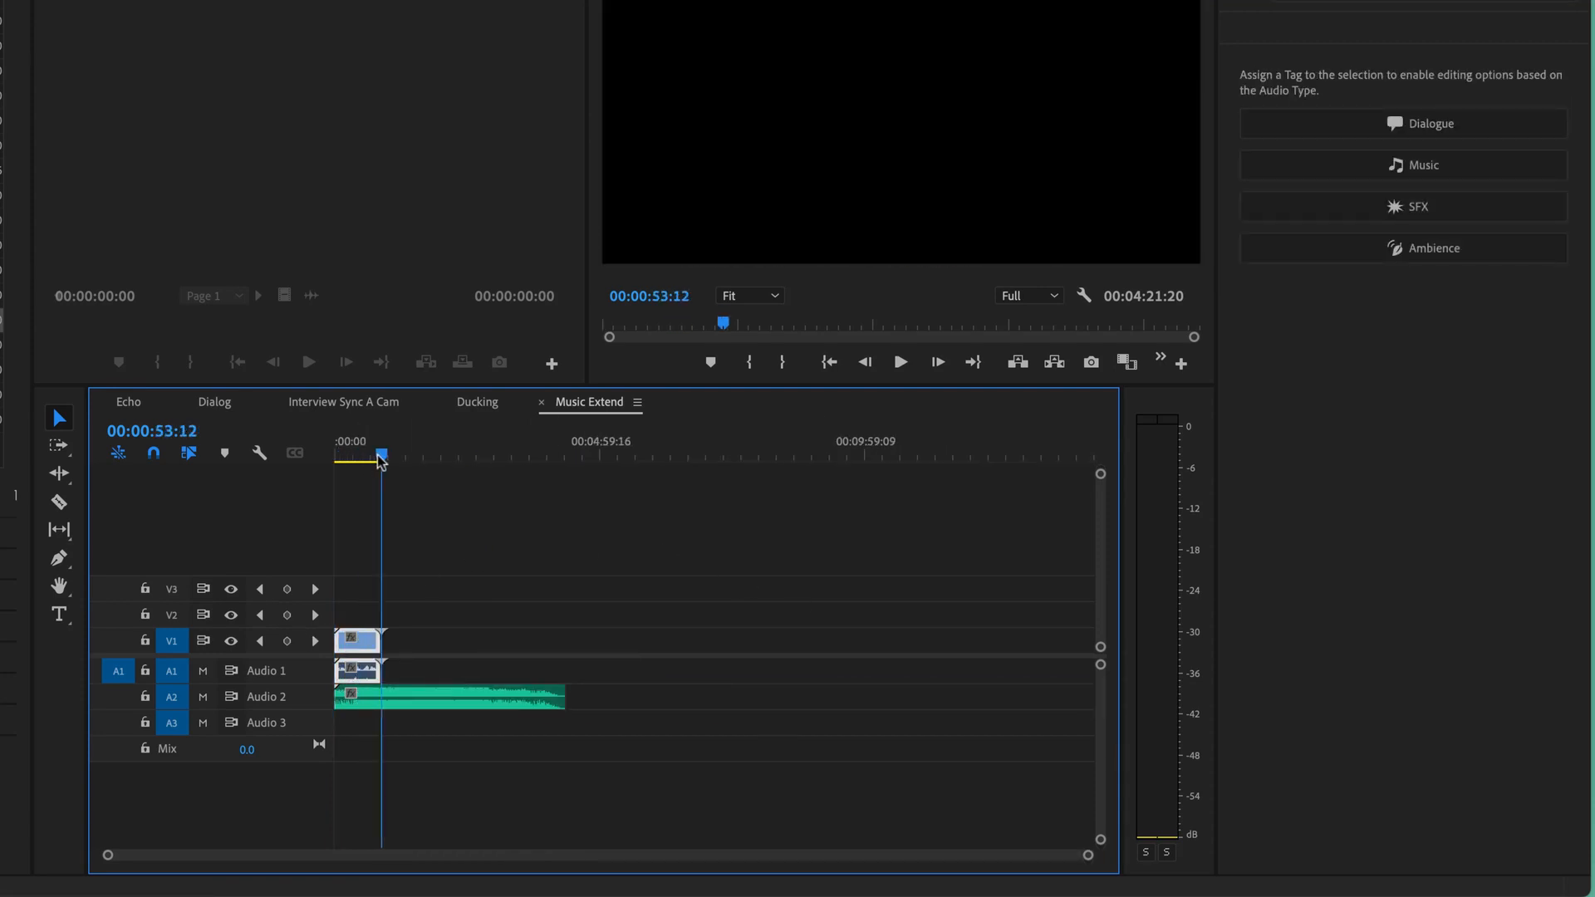
pyautogui.hotkey('ctrl', 'v')
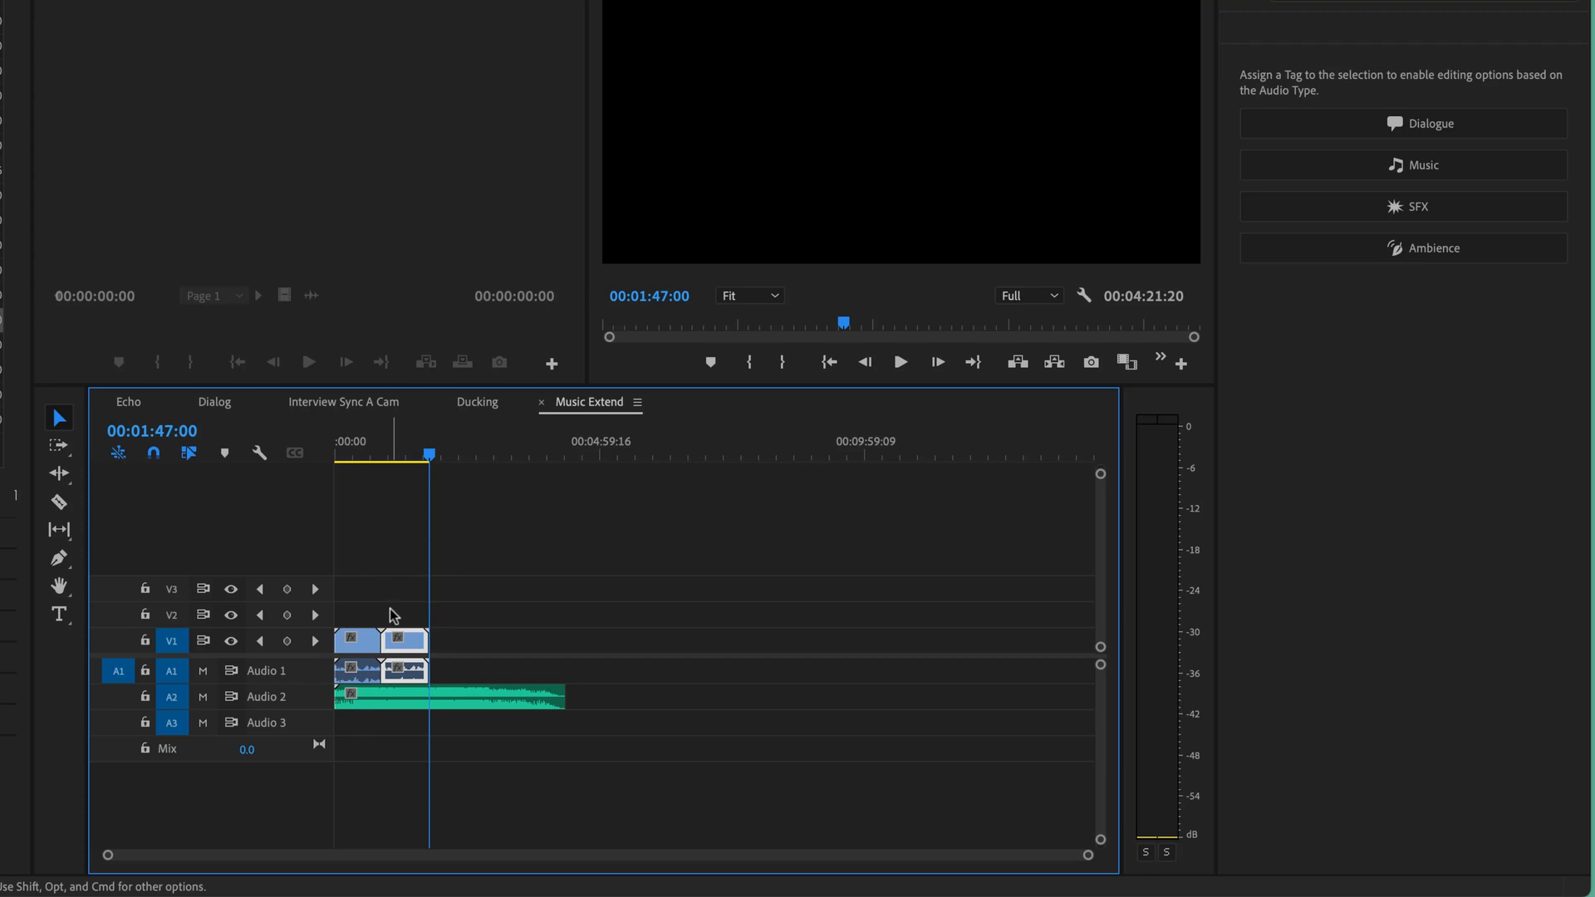
pyautogui.moveTo(428, 462)
pyautogui.mouseDown()
pyautogui.moveTo(391, 461)
pyautogui.moveTo(429, 461)
pyautogui.mouseUp()
pyautogui.hotkey('ctrl', 'v')
pyautogui.hotkey('ctrl', 'v')
pyautogui.hotkey('ctrl', 'v')
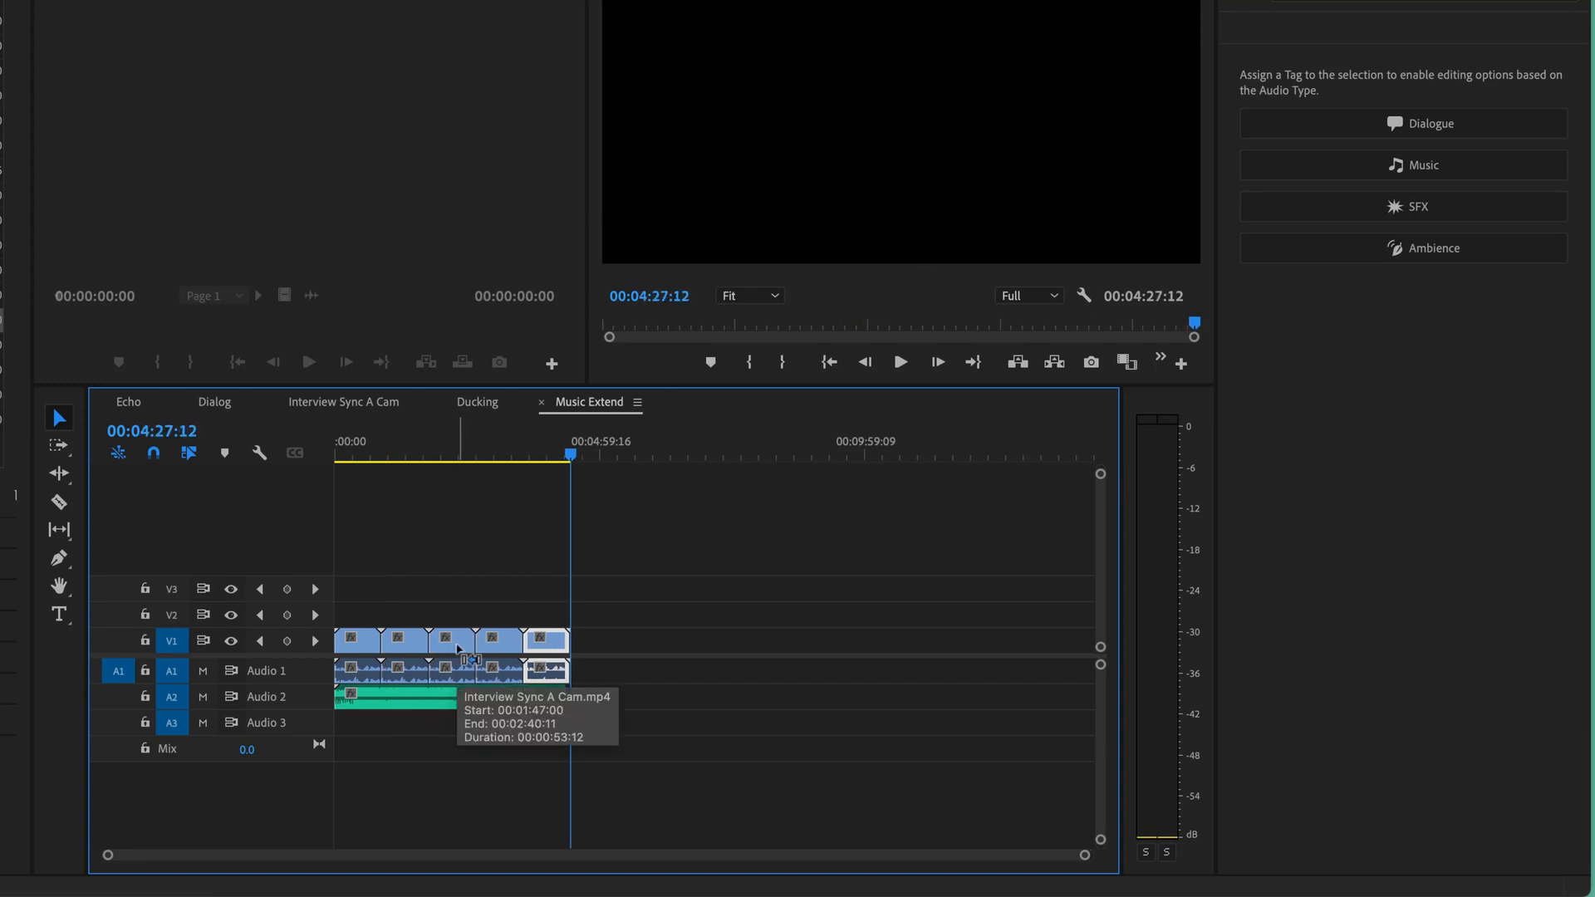
pyautogui.hotkey('ctrl', 'v')
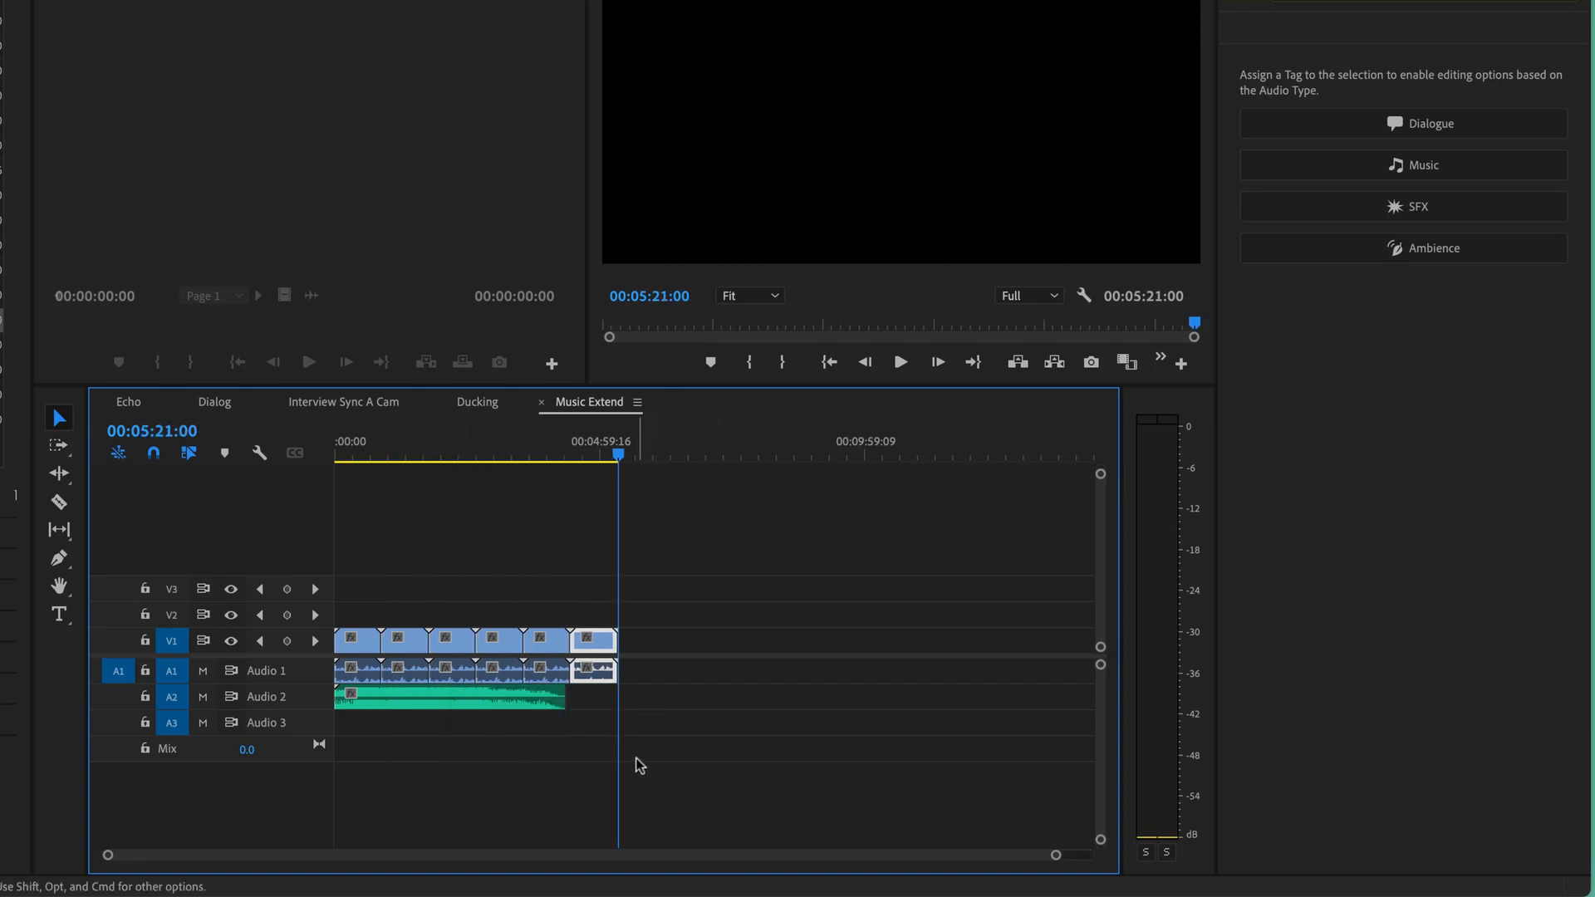
# Step: Select the music clip and make the Audio 2 track taller to show the waveform at the music's end
pyautogui.press('=')
pyautogui.press('=')
pyautogui.hscroll(-10, 443, 730)
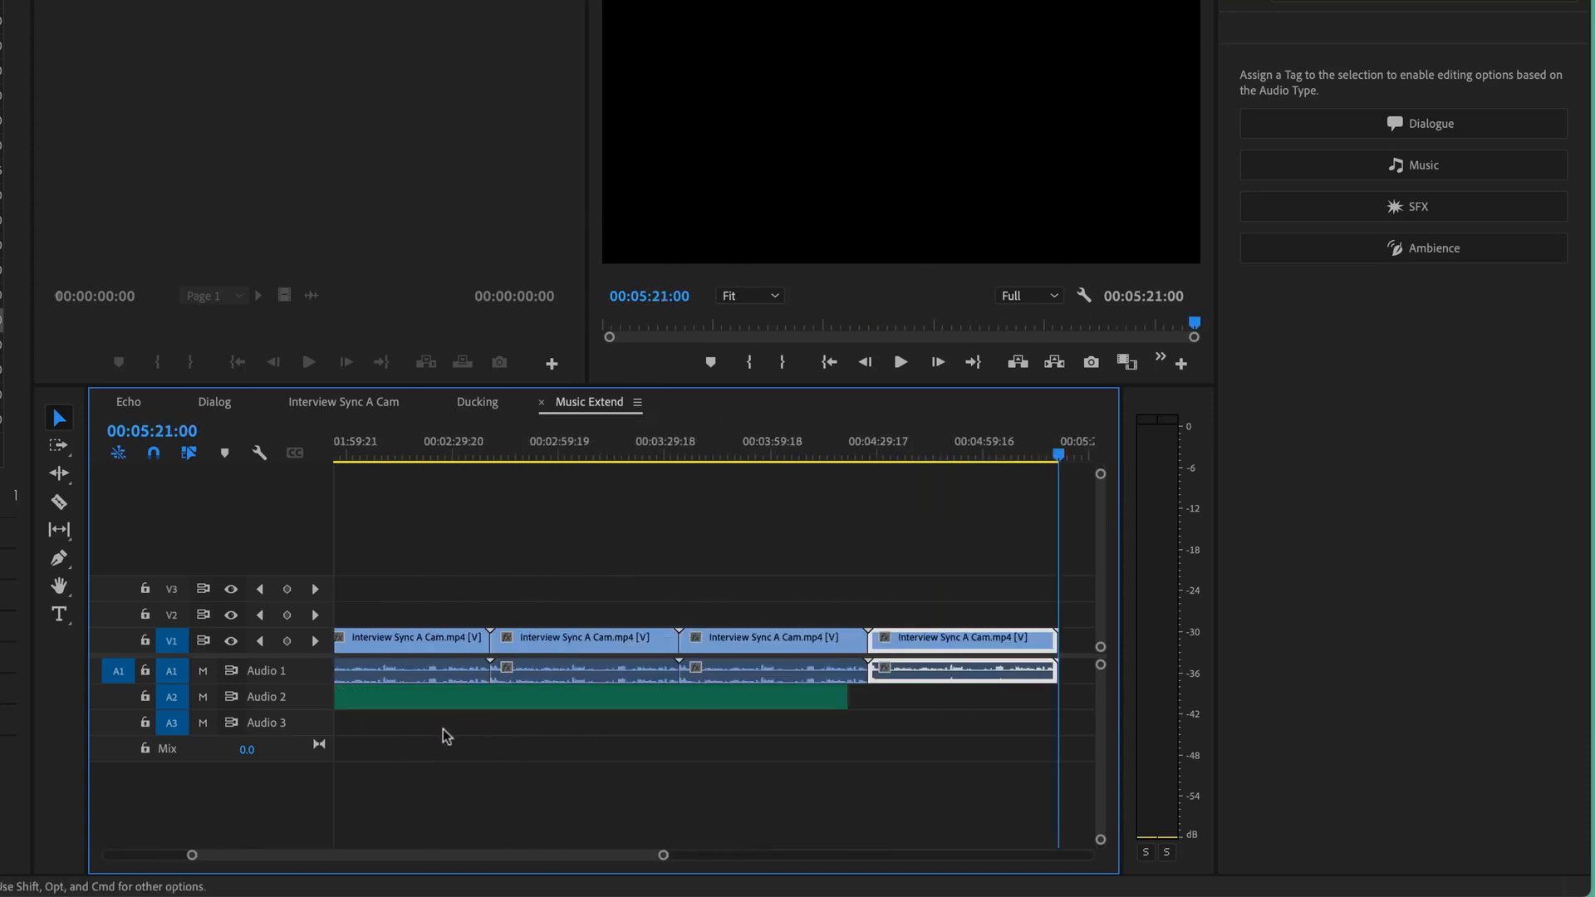
pyautogui.hscroll(10, 447, 730)
pyautogui.click(467, 701)
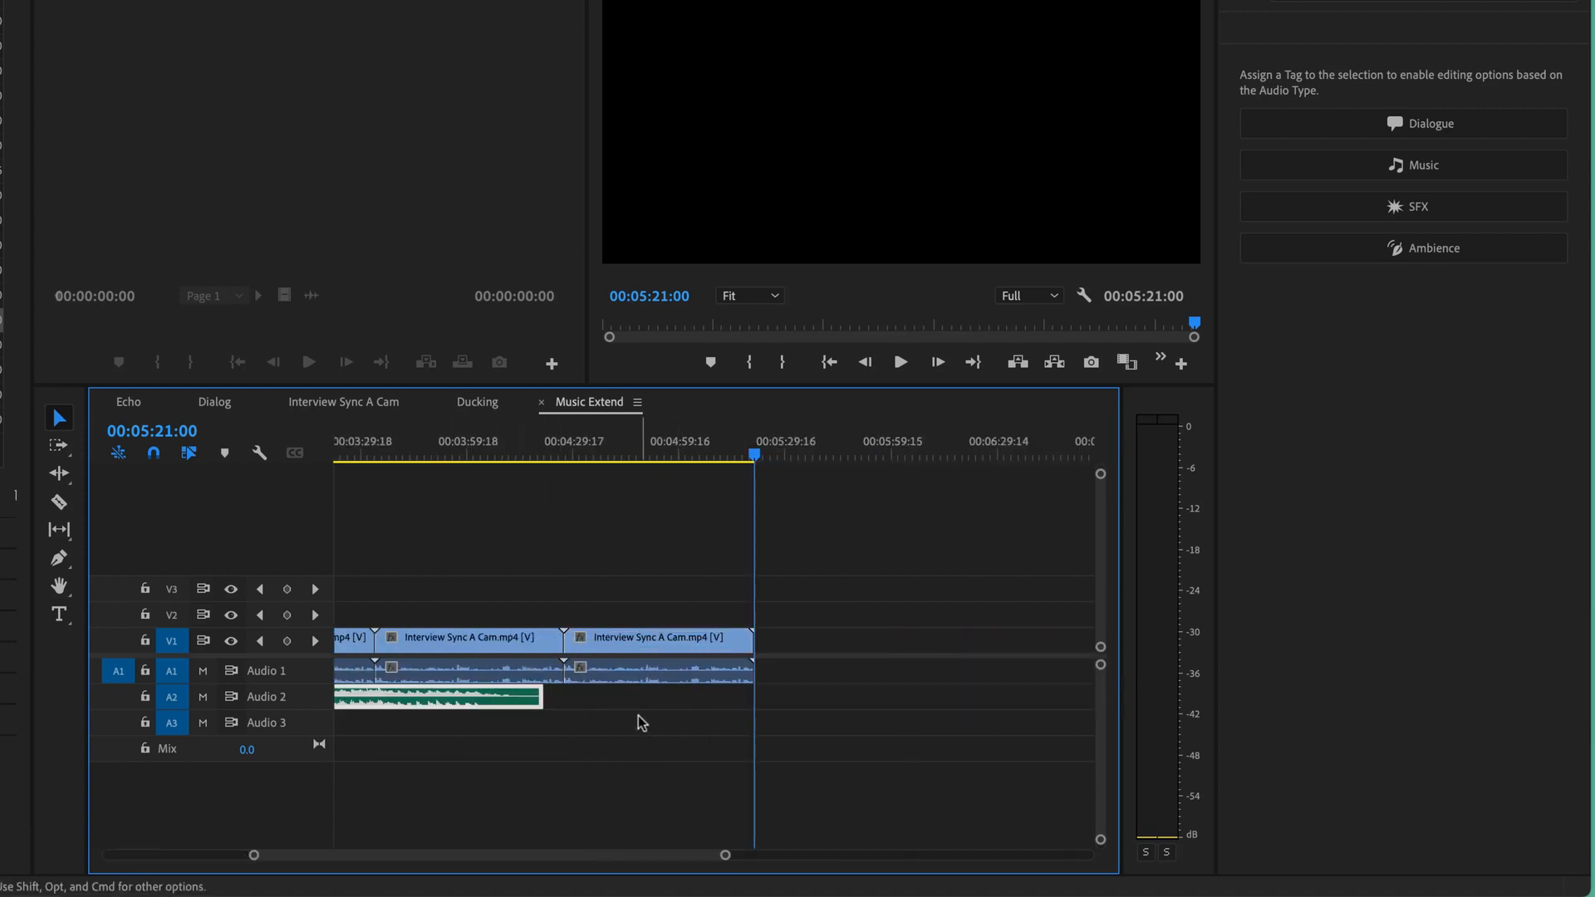
pyautogui.moveTo(307, 709); pyautogui.dragTo(312, 774)
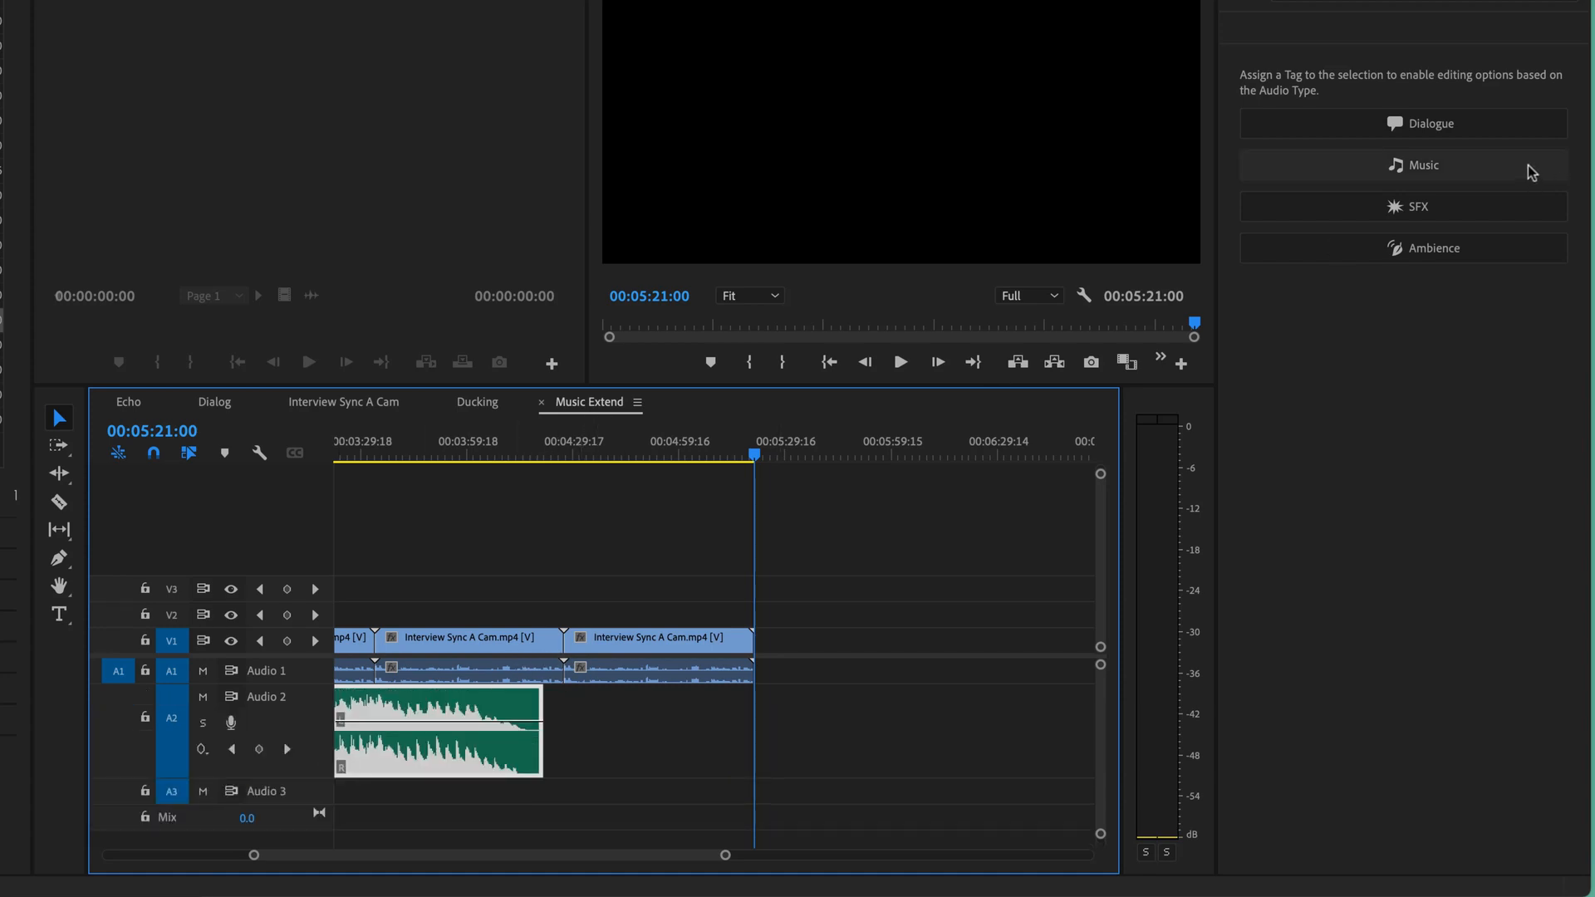
# Step: Open the music clip on Audio 2 for editing in Adobe Audition
pyautogui.click(623, 726)
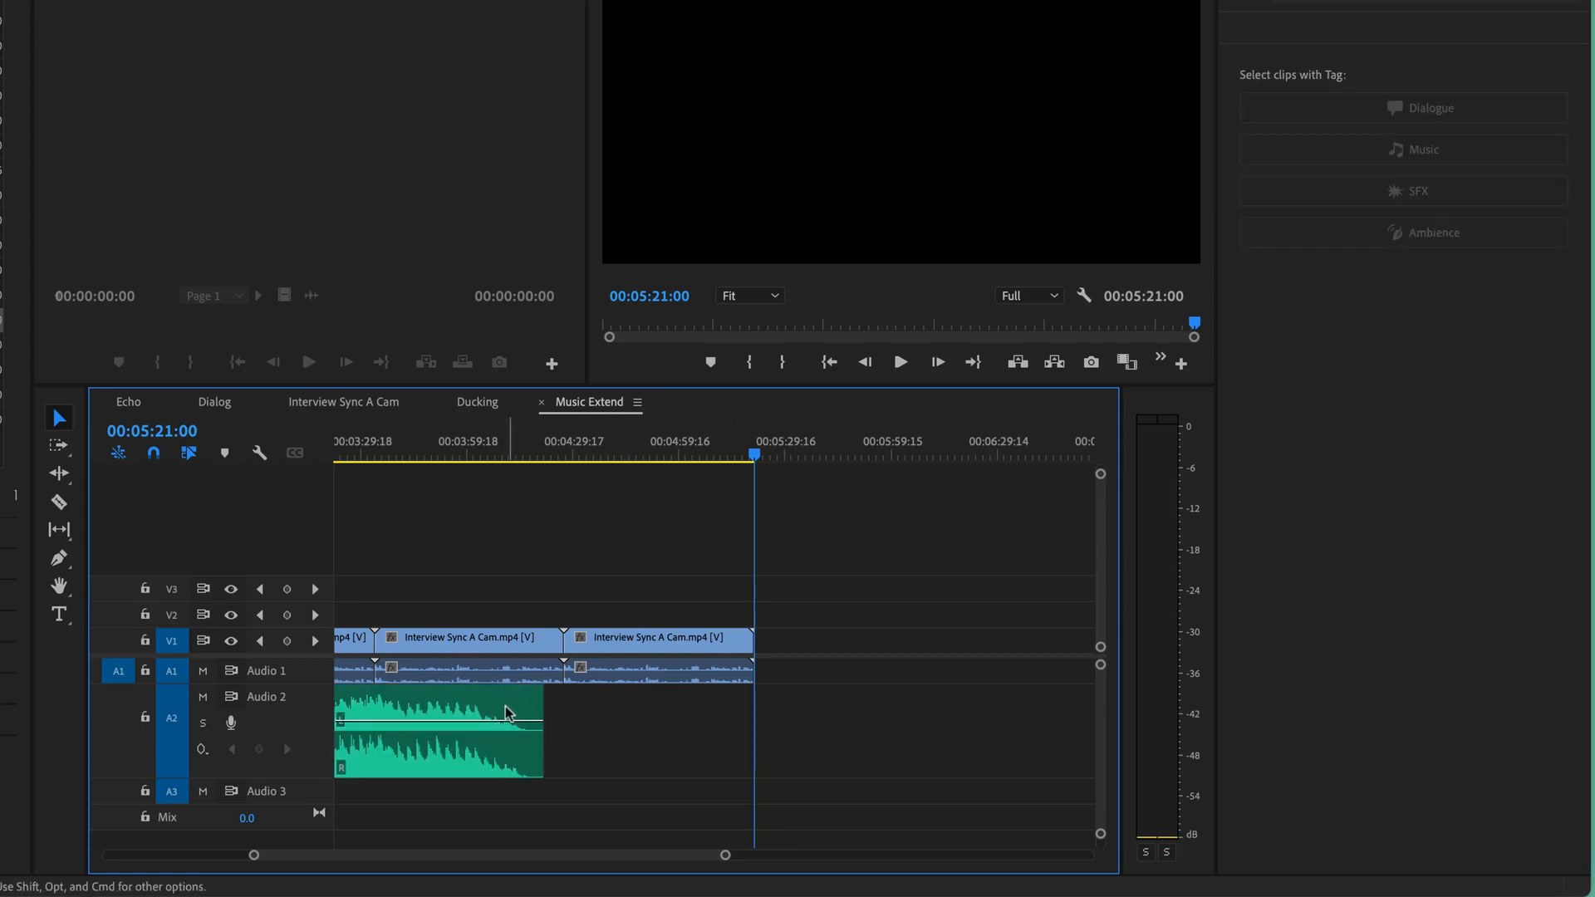
pyautogui.click(514, 715)
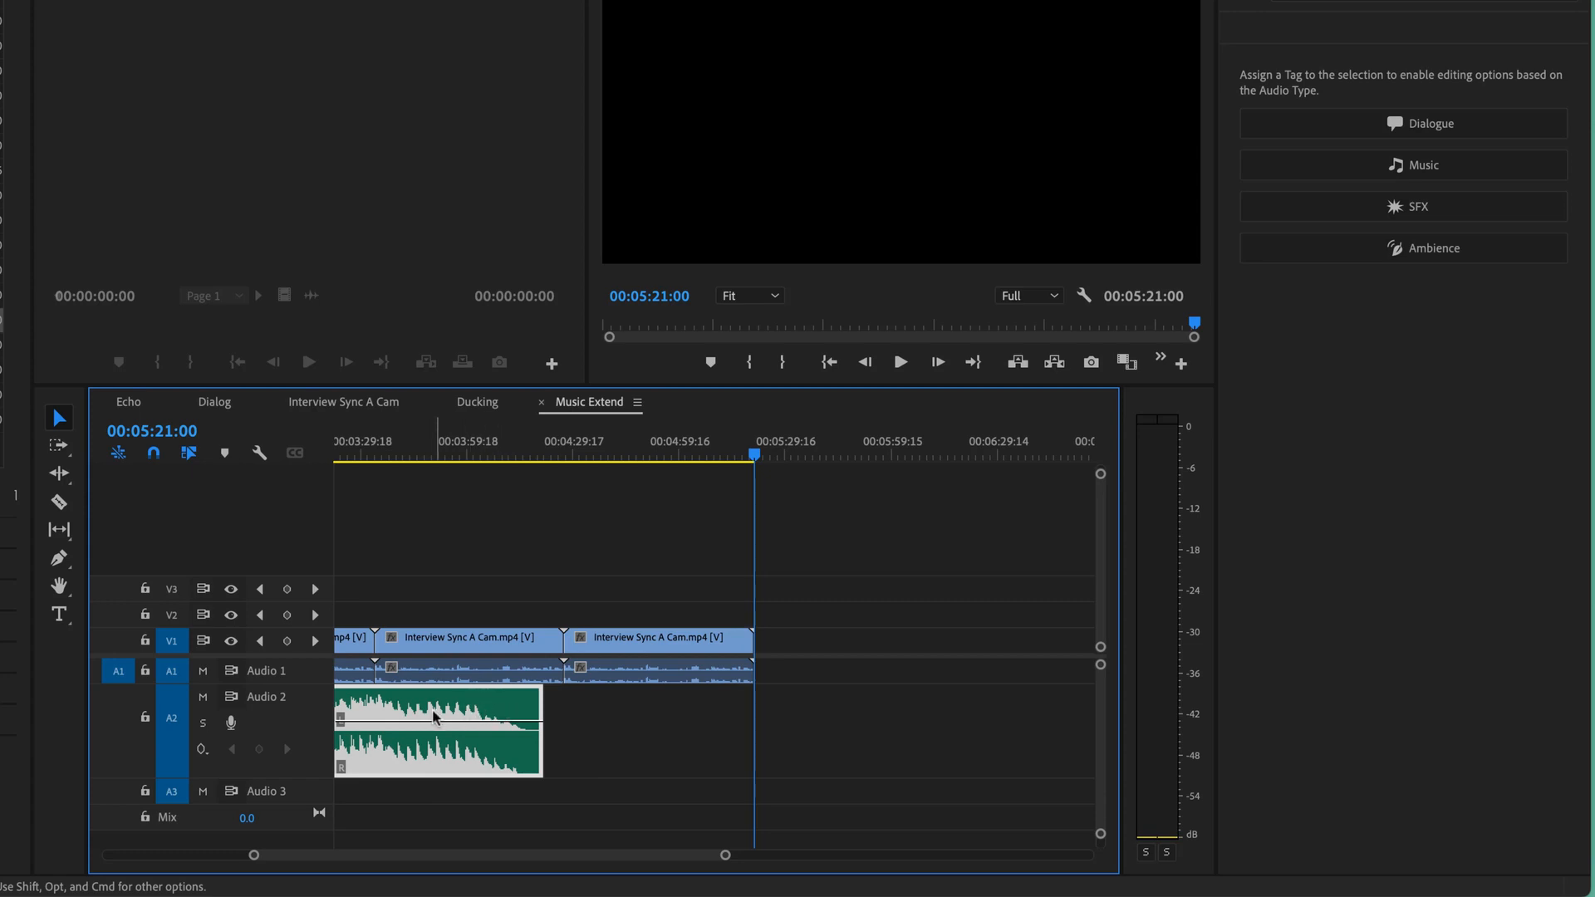
pyautogui.rightClick(489, 714)
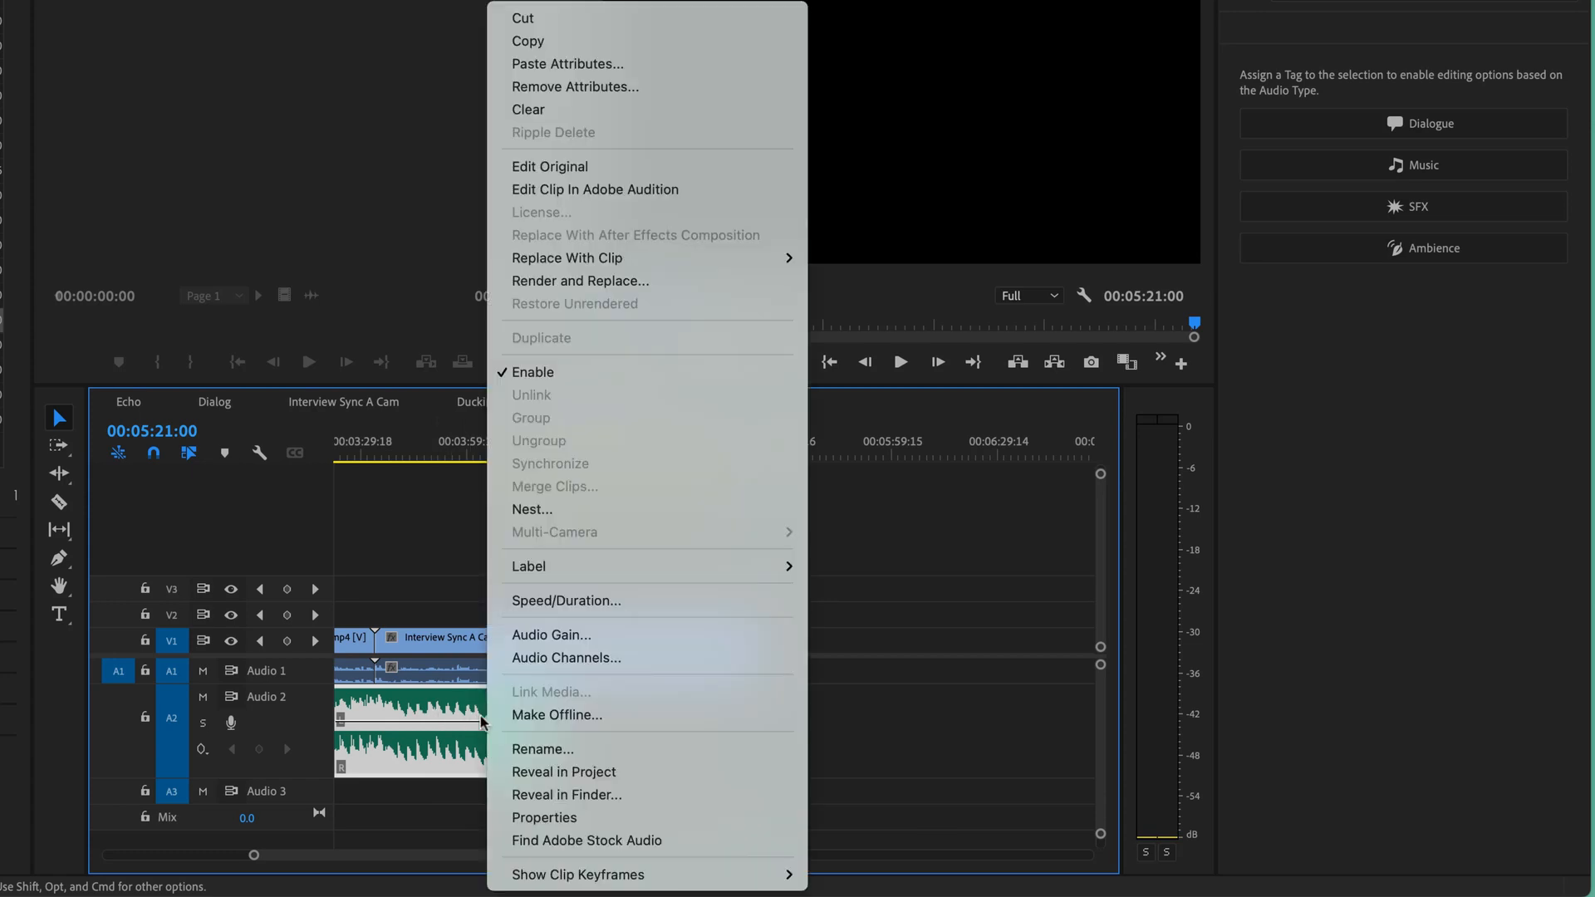
pyautogui.click(581, 193)
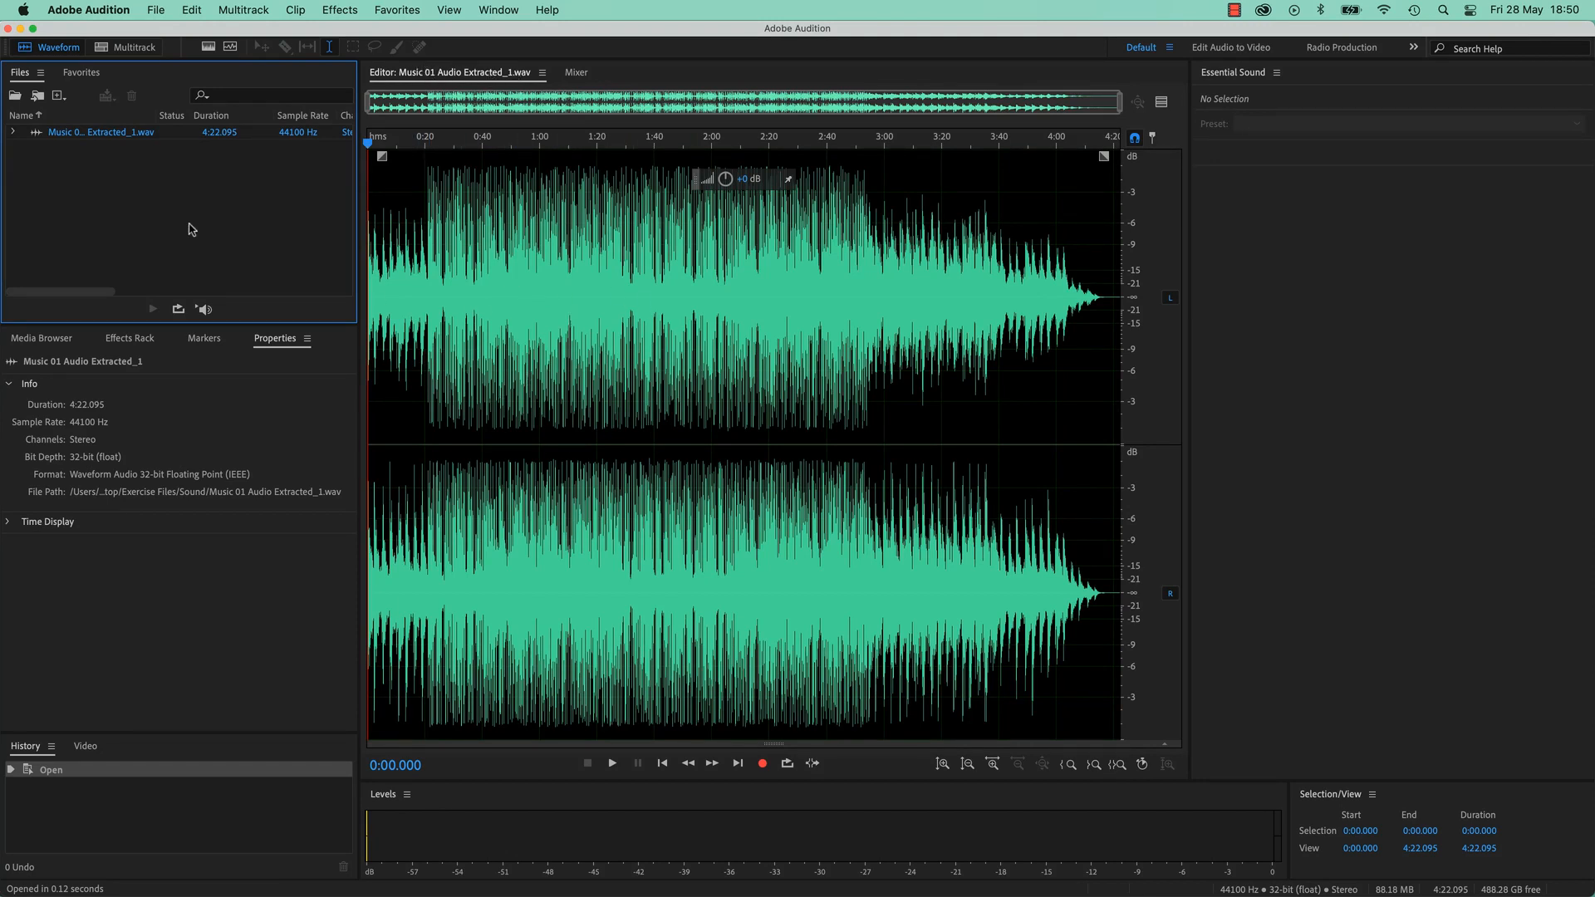
# Step: Insert the extracted music file into a new multitrack session named Music Extended, stored on the Desktop
pyautogui.rightClick(119, 136)
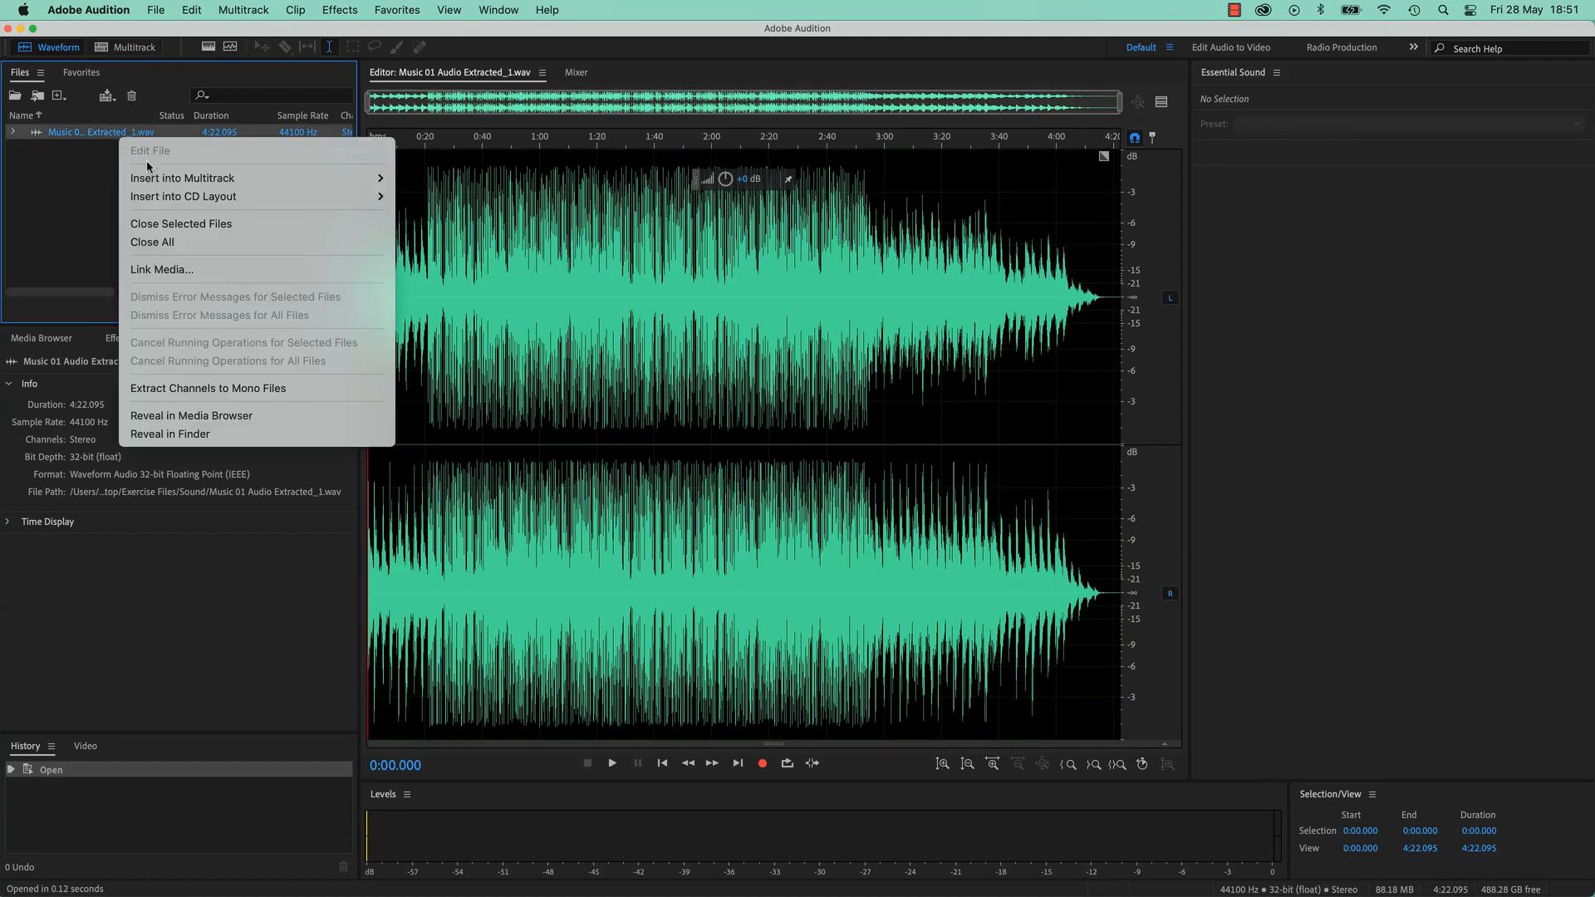
pyautogui.moveTo(160, 183)
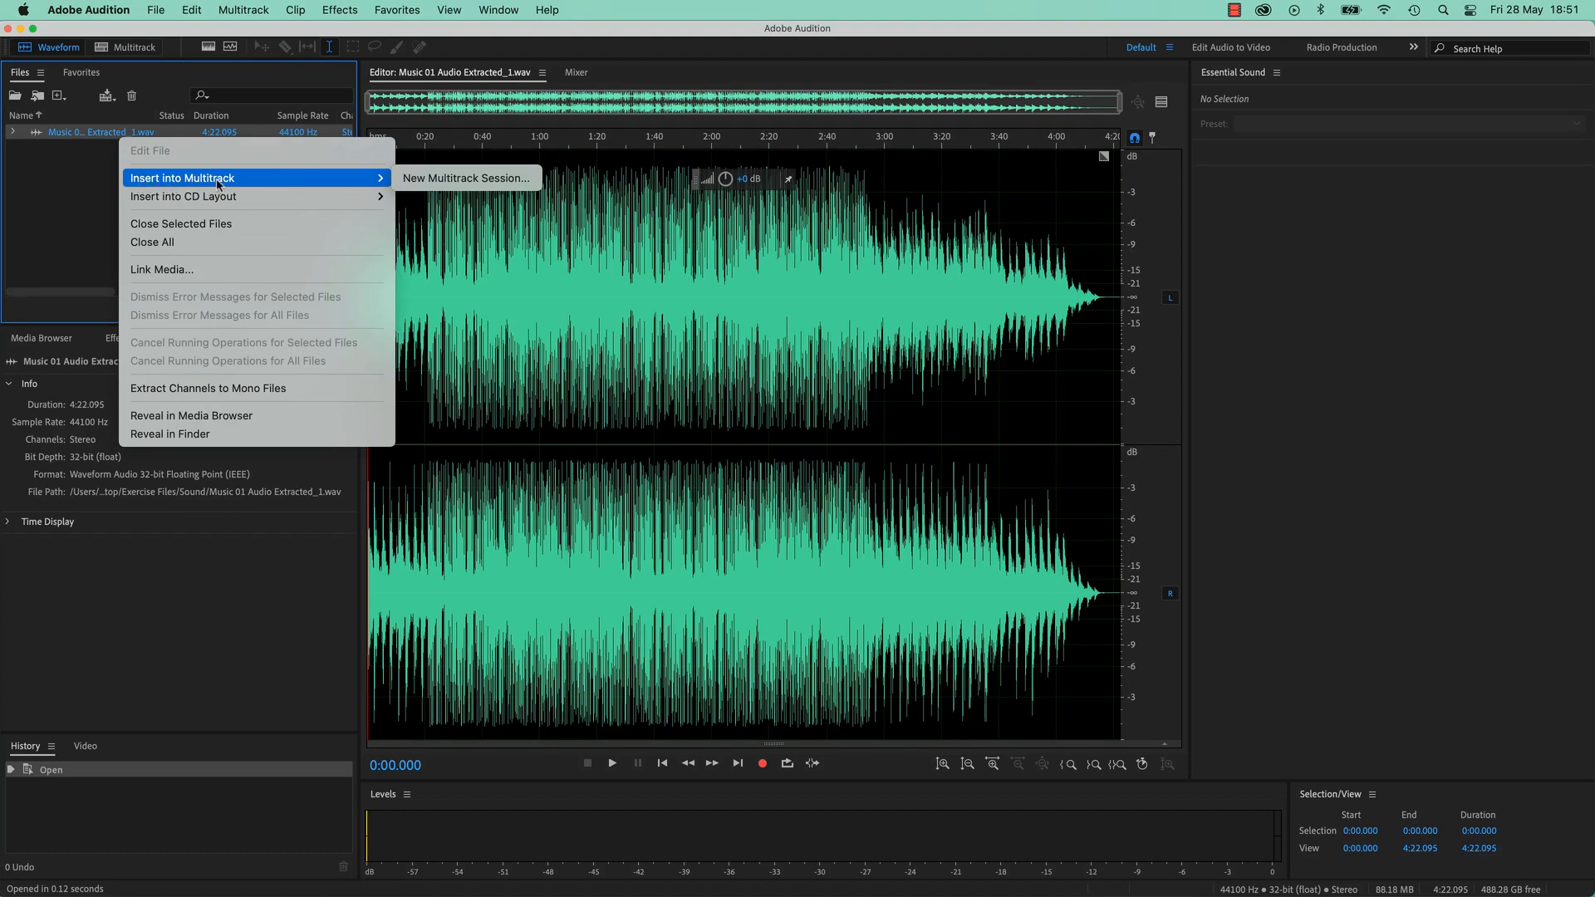
pyautogui.click(480, 179)
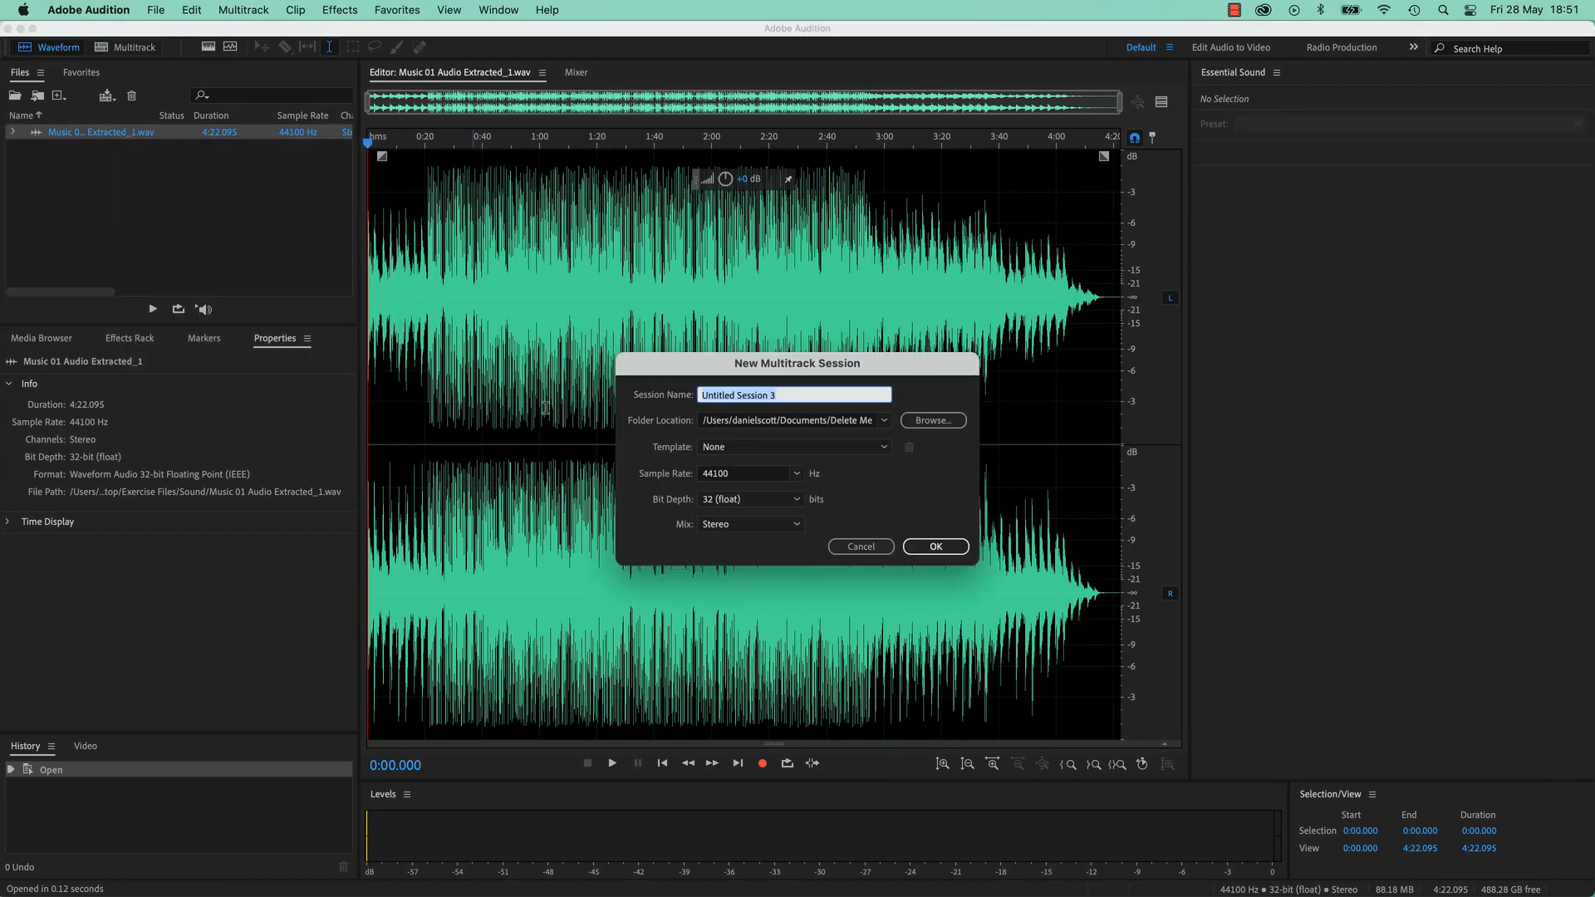
pyautogui.write('Music Extended')
pyautogui.click(932, 421)
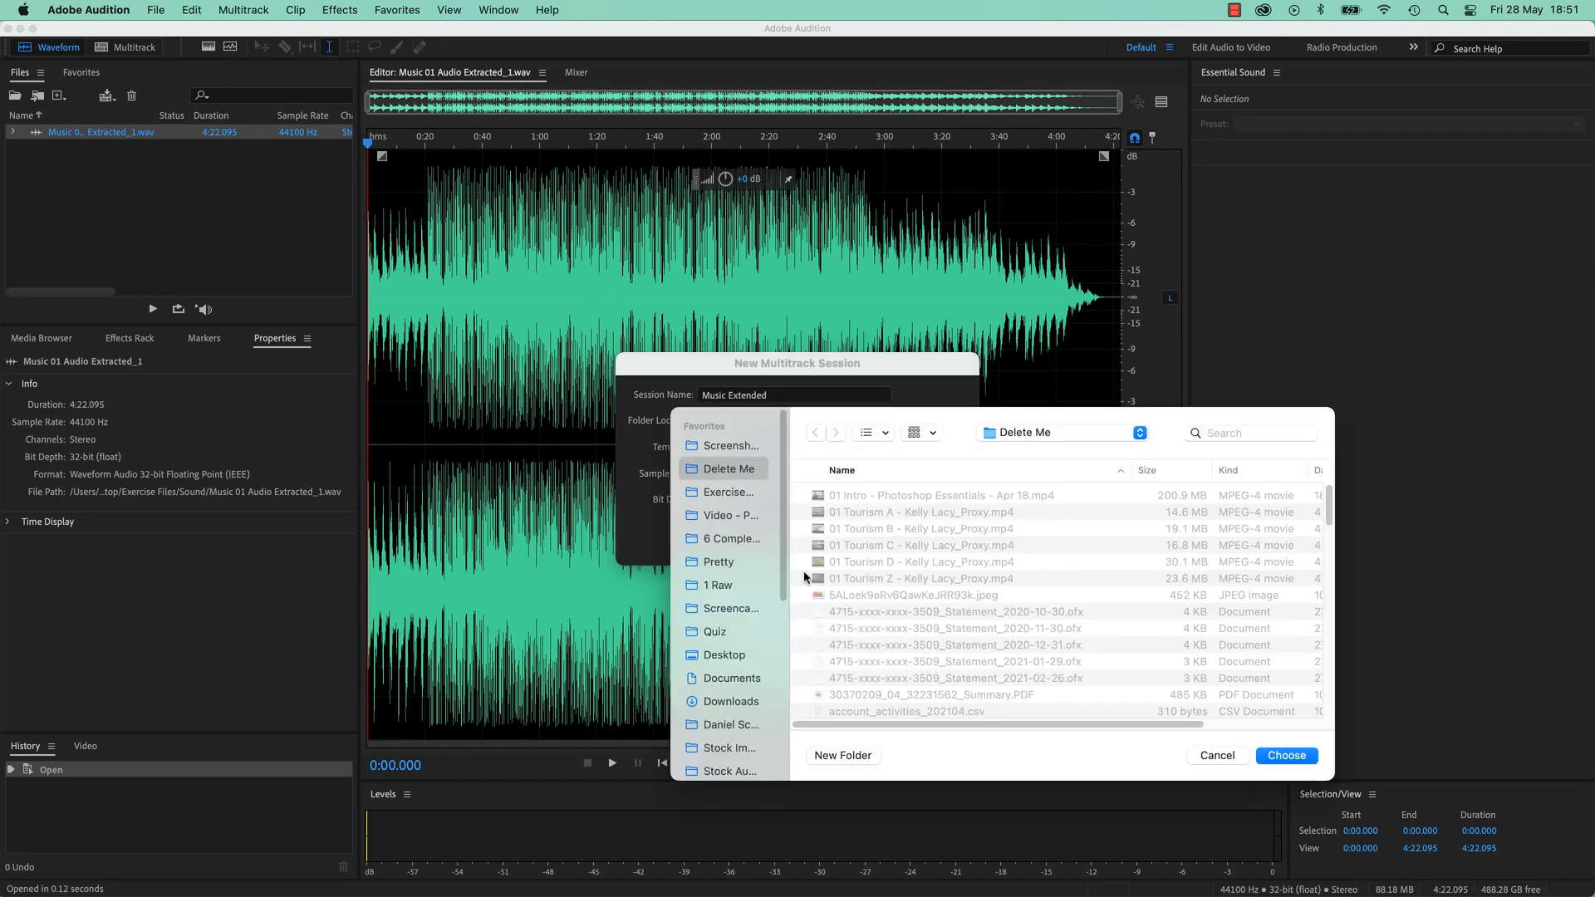
pyautogui.click(723, 657)
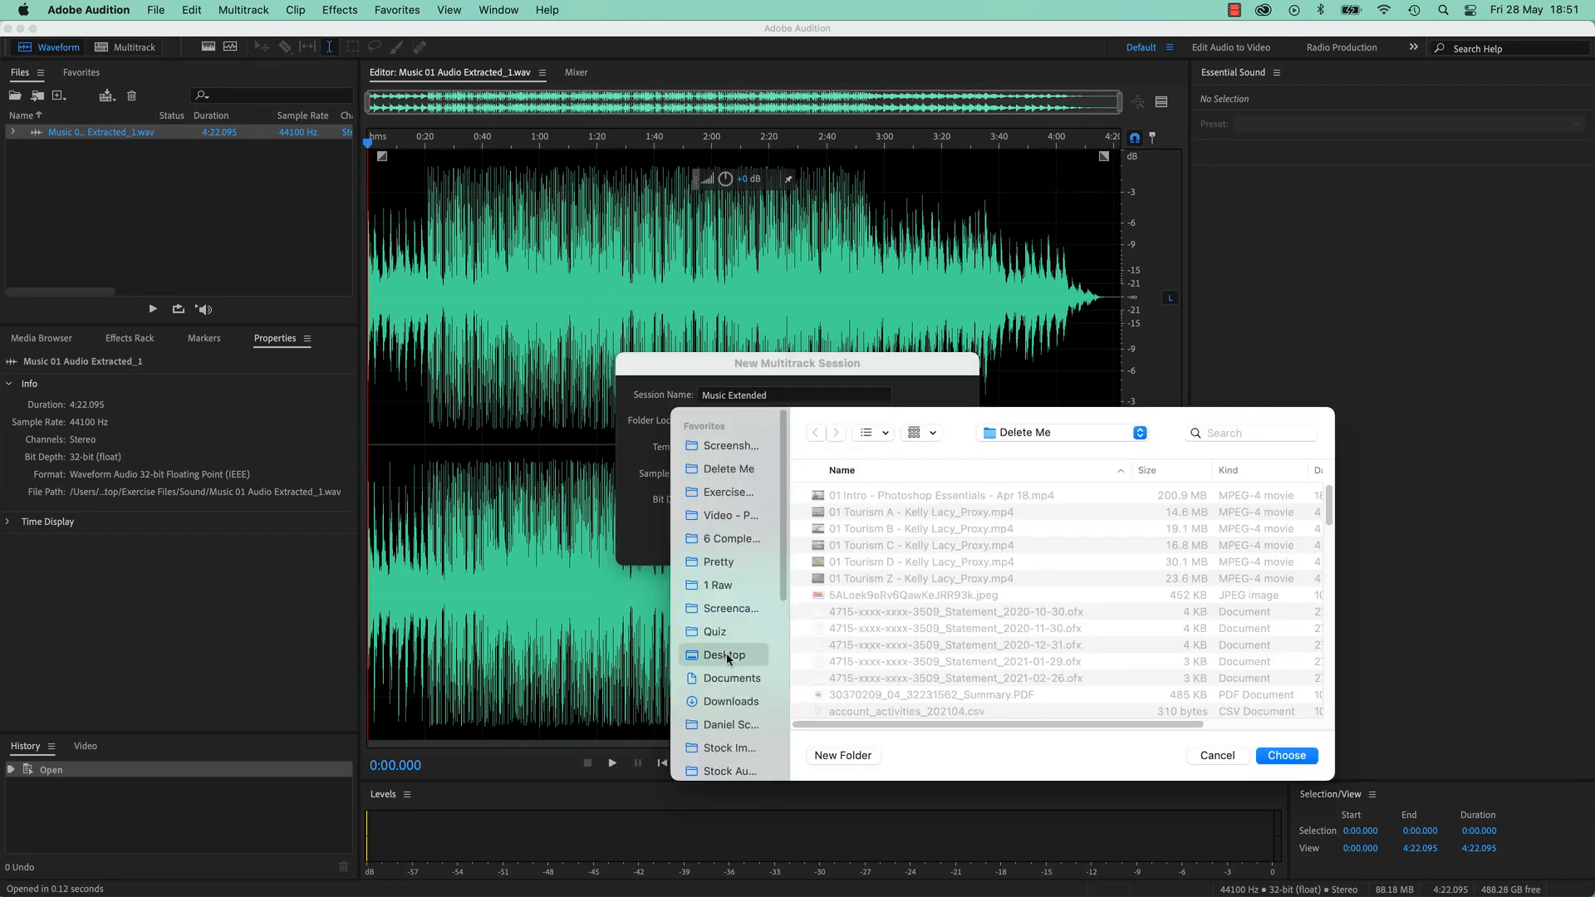
pyautogui.click(1273, 757)
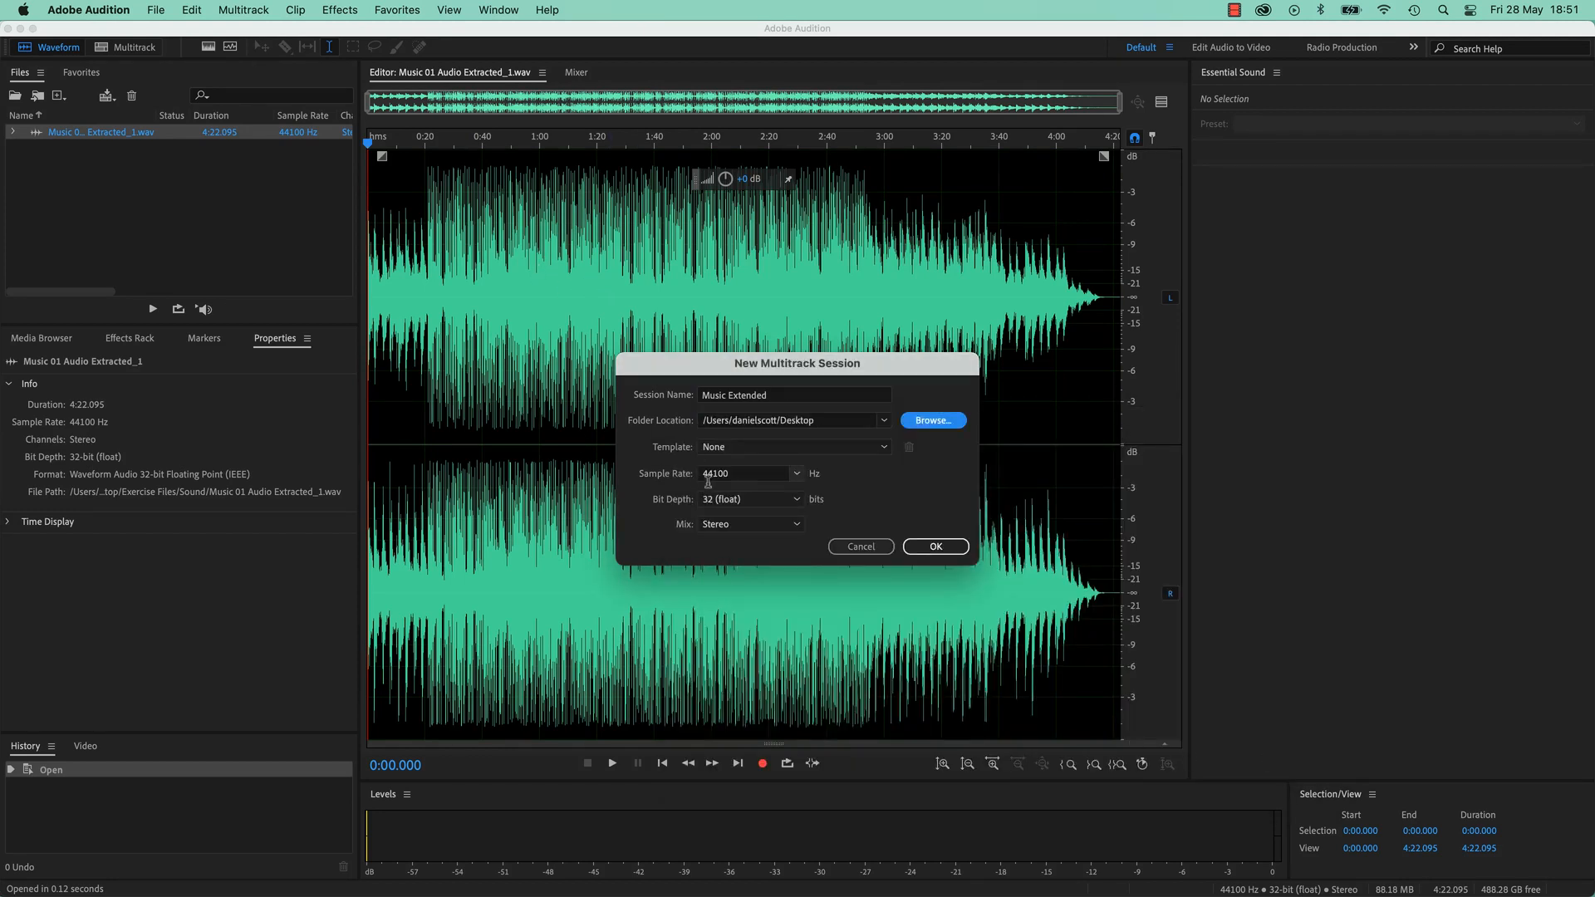
pyautogui.click(935, 547)
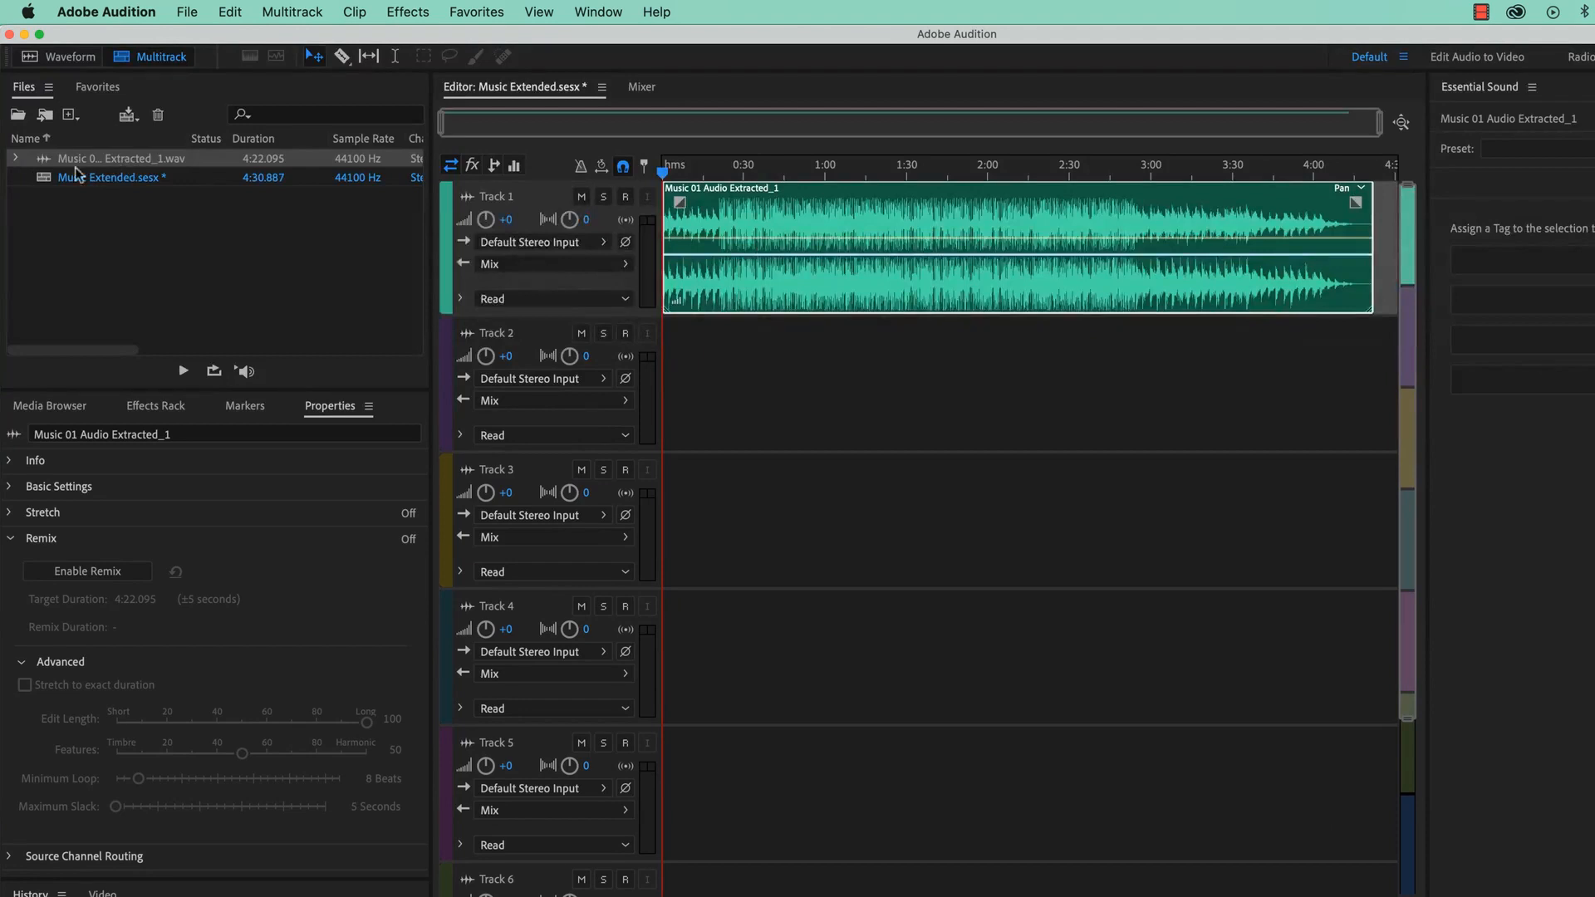
# Step: Enable Remix on the Music 01 Audio Extracted_1 clip in Track 1
pyautogui.click(99, 179)
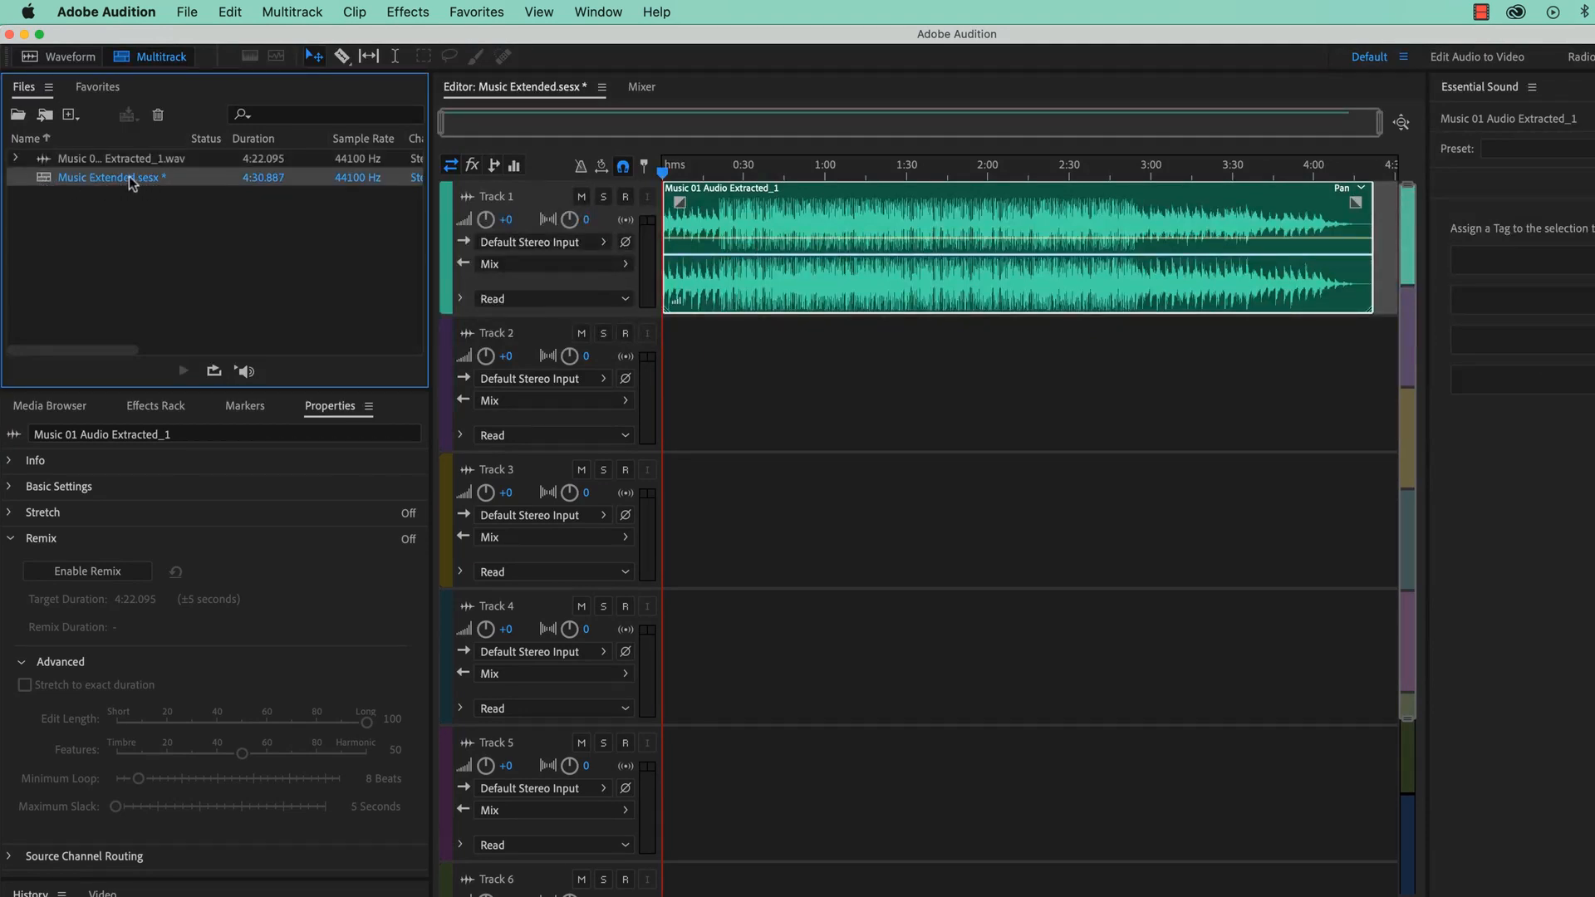
pyautogui.press('Up')
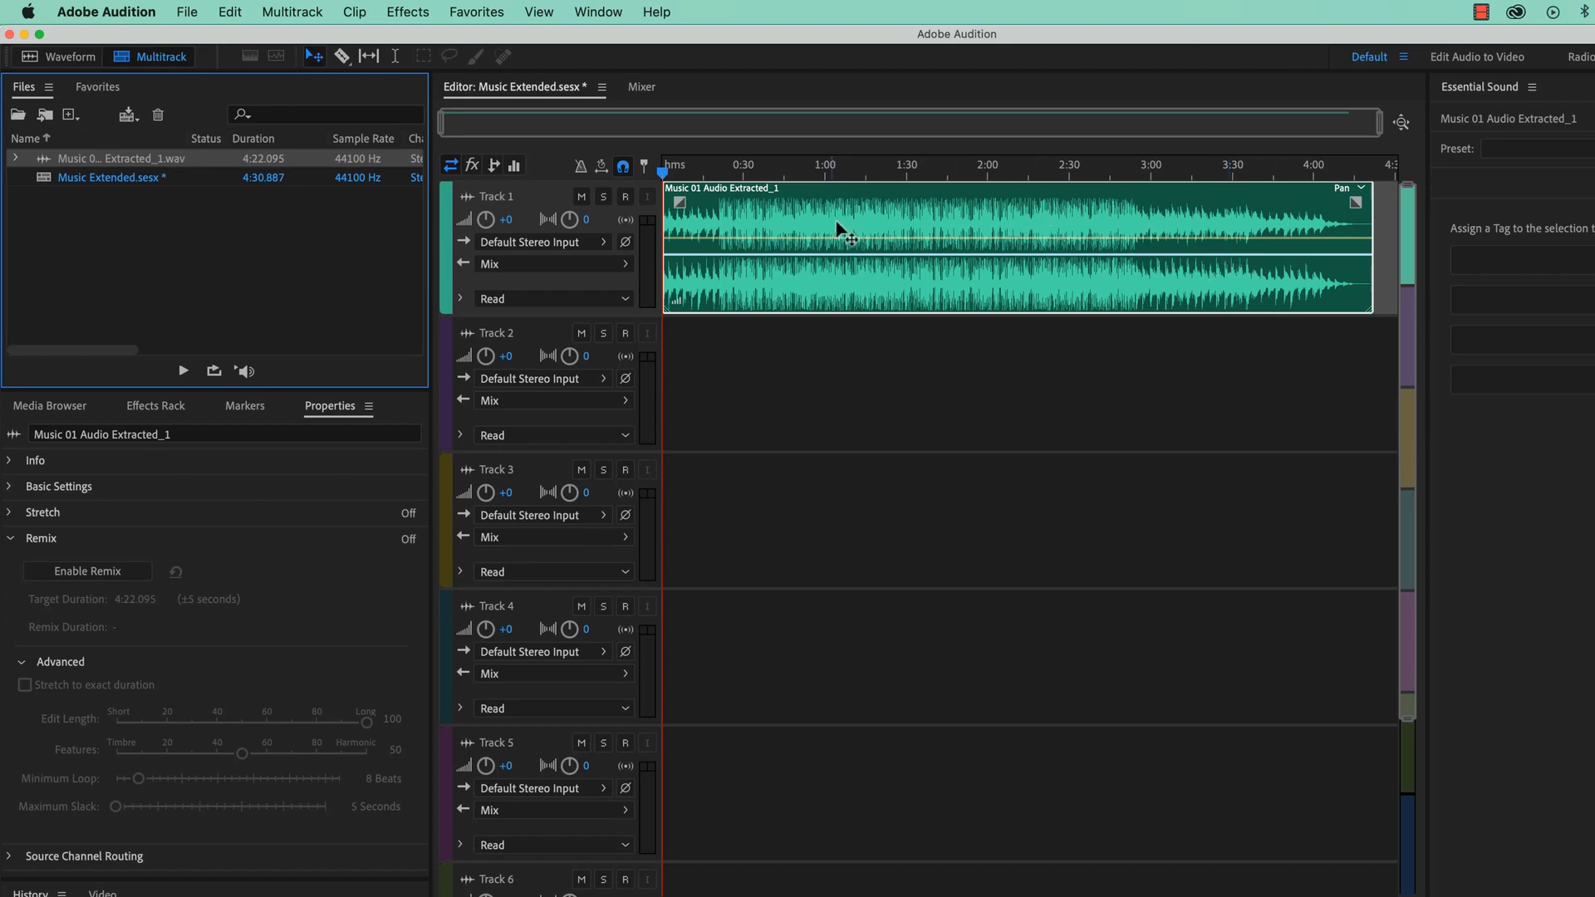
pyautogui.click(799, 219)
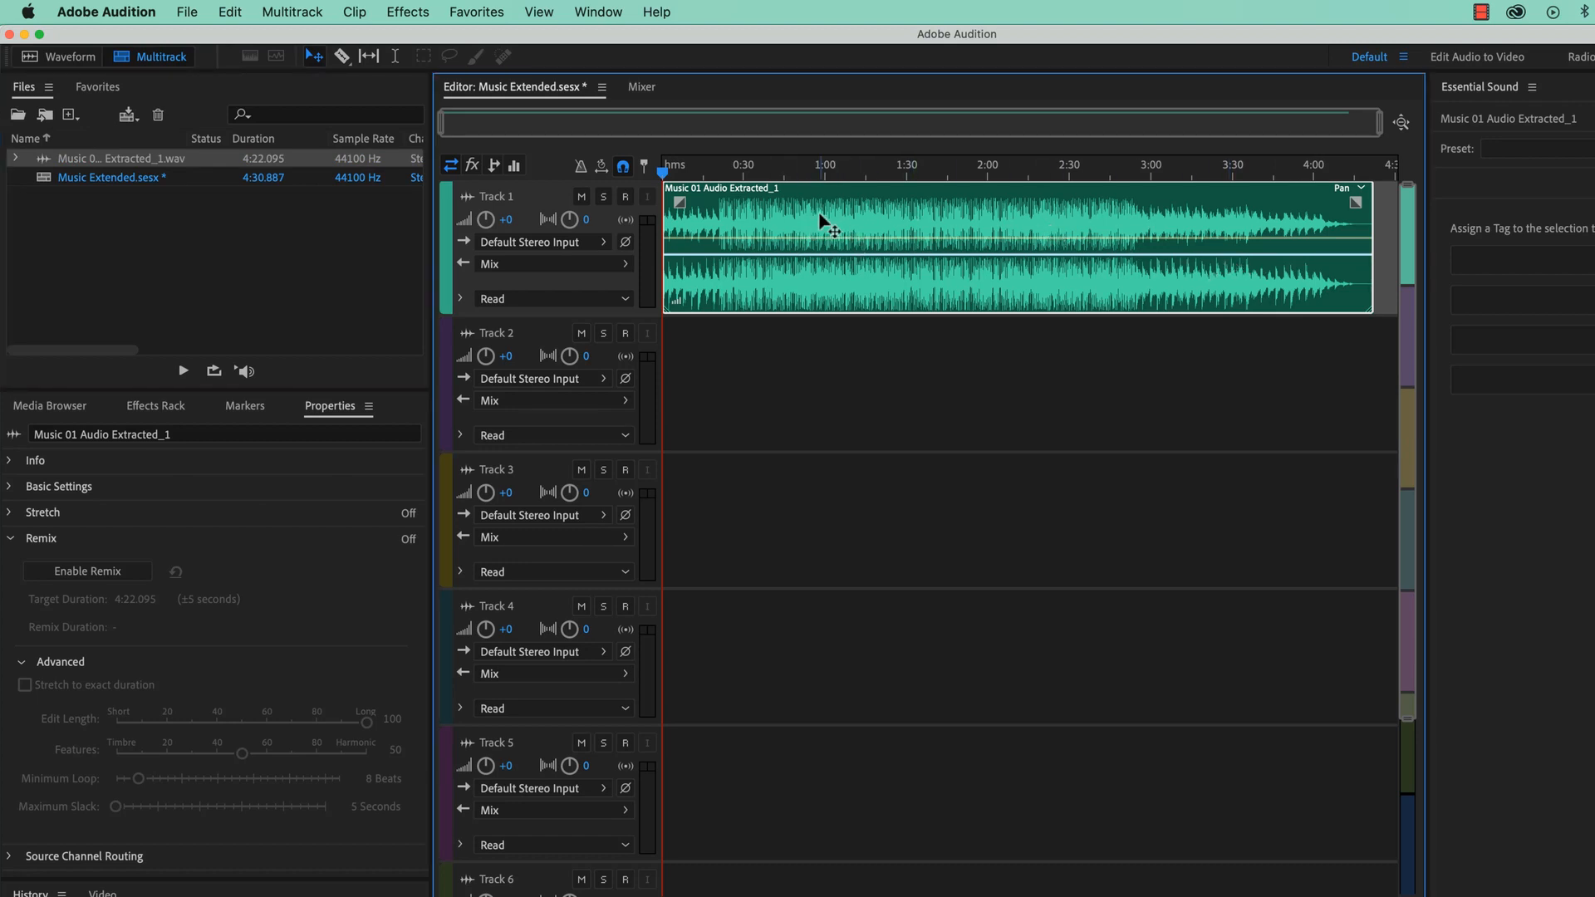
pyautogui.click(355, 10)
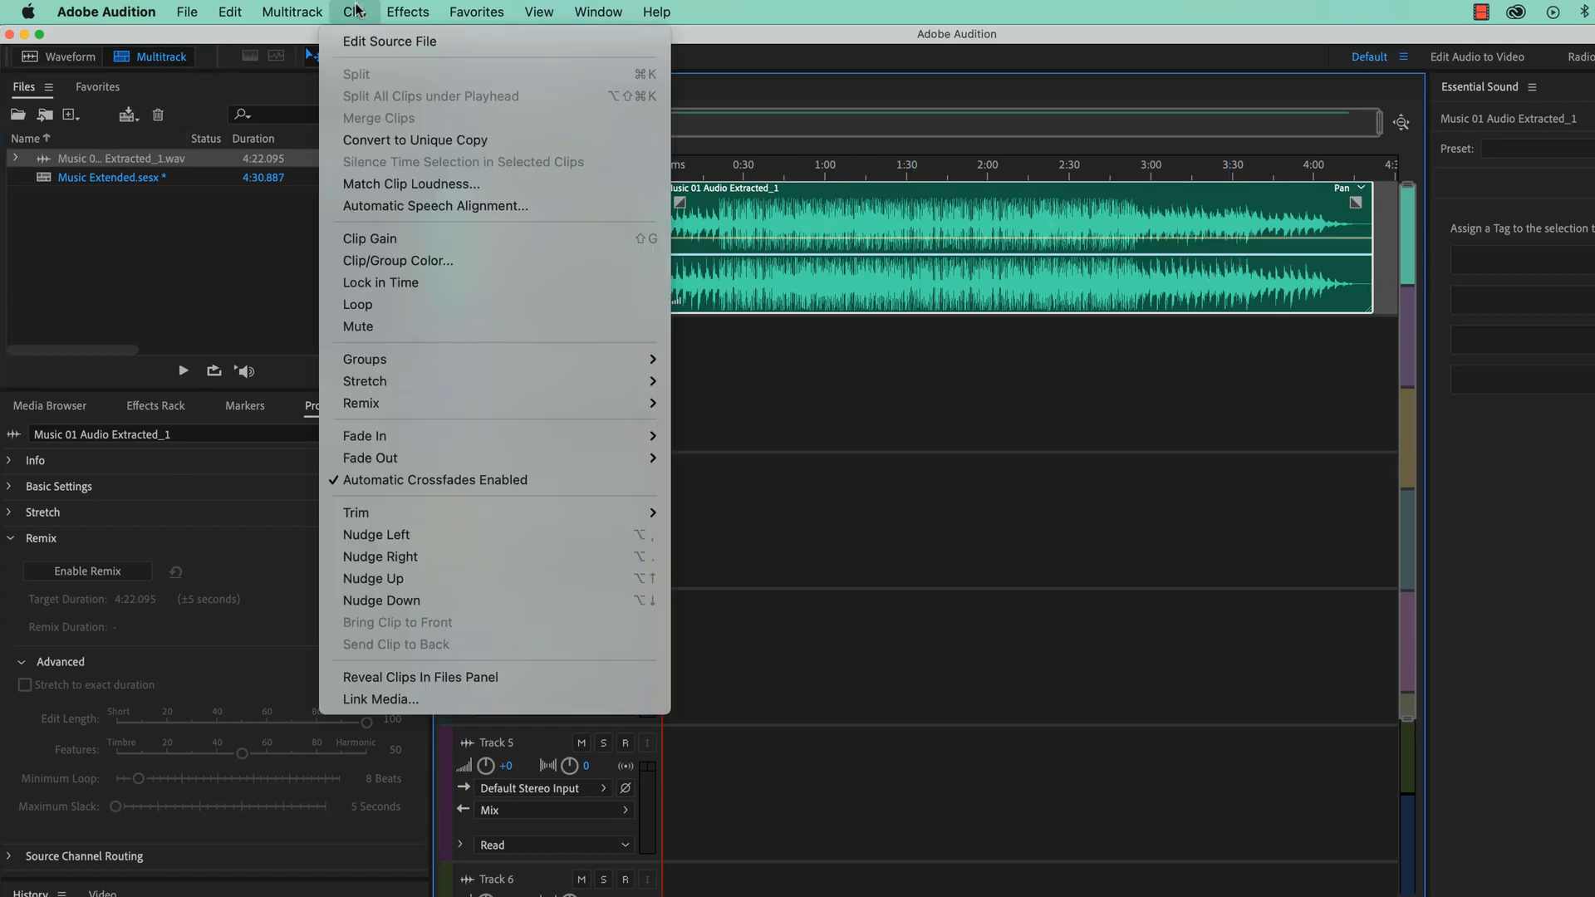
pyautogui.moveTo(437, 410)
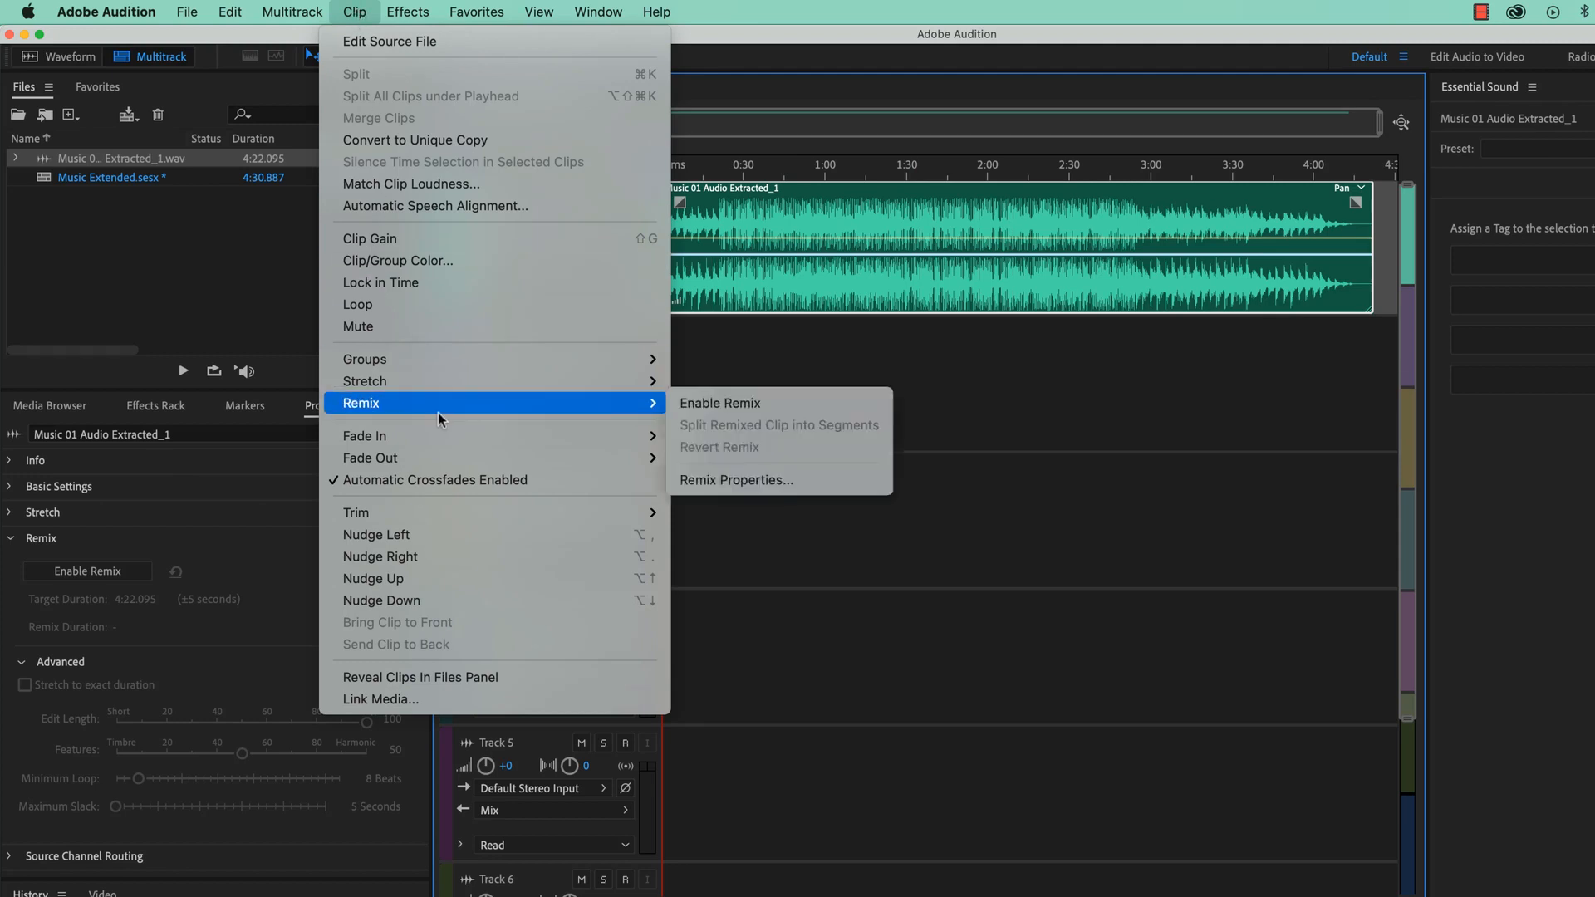
pyautogui.click(798, 405)
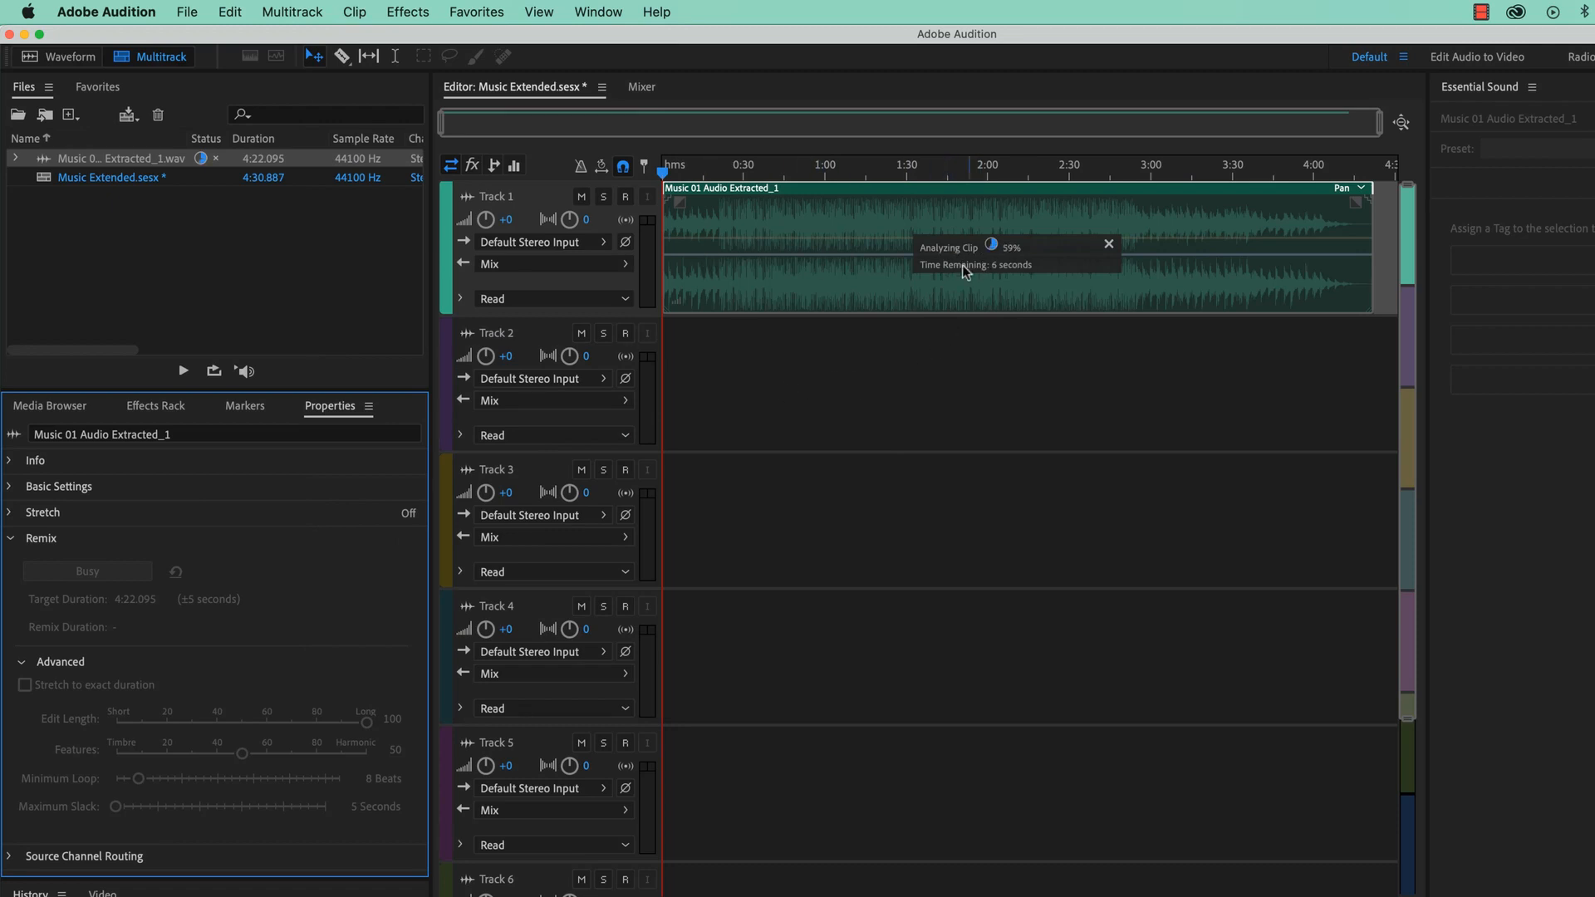
pyautogui.click(1062, 370)
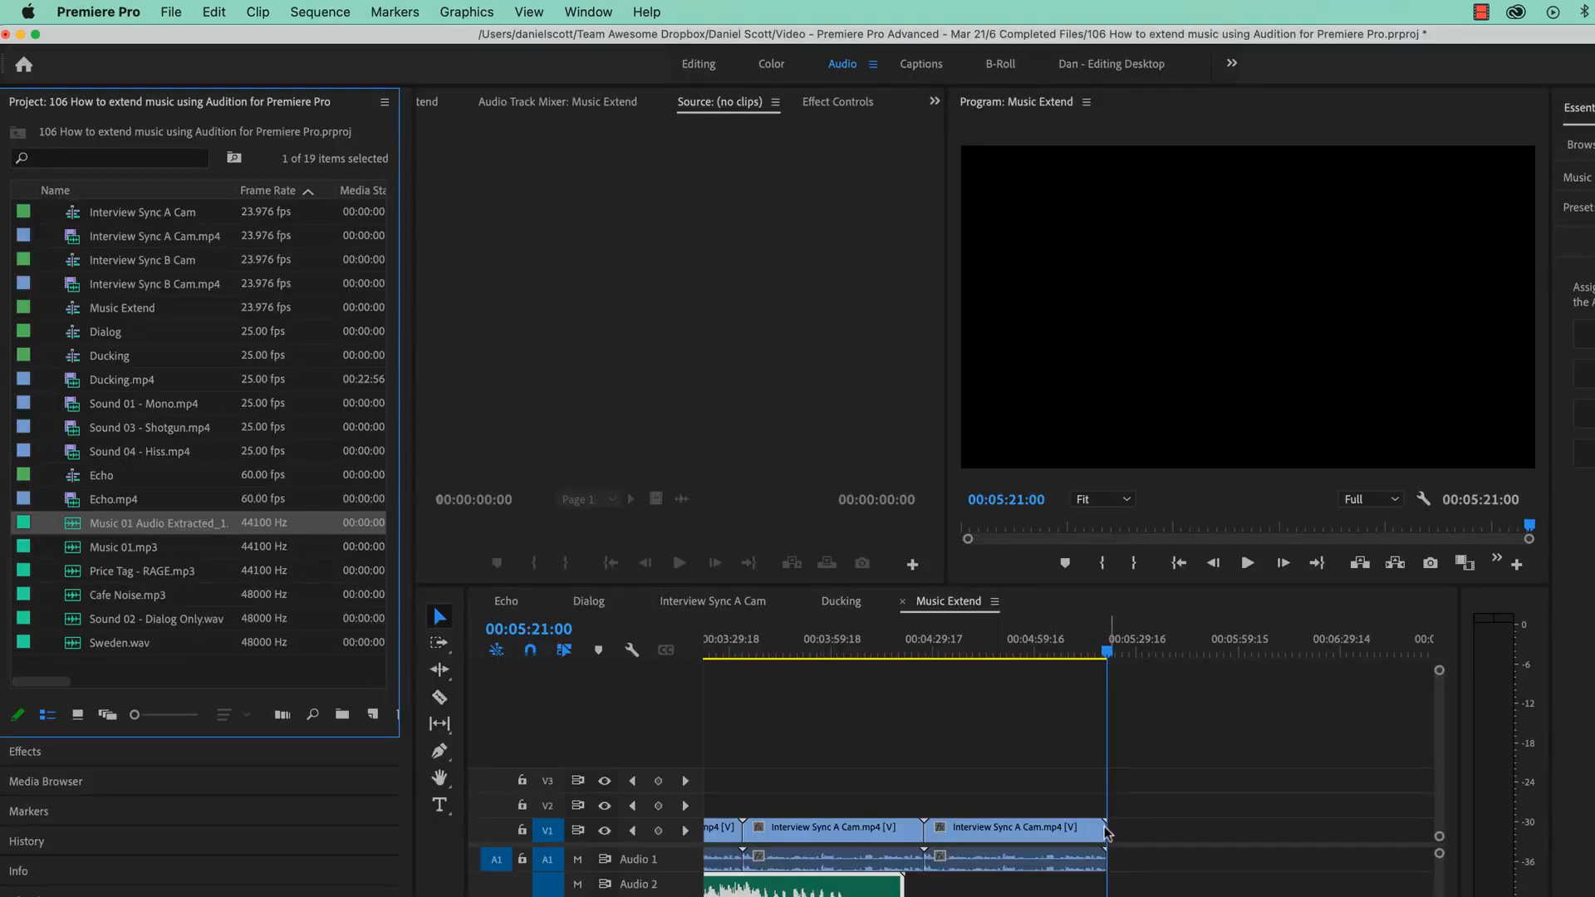
# Step: Copy the 00:05:21:00 playhead timecode from the Premiere Pro sequence and try it as the clip's Remix target duration in Adobe Audition
pyautogui.click(527, 627)
pyautogui.press('super+c')
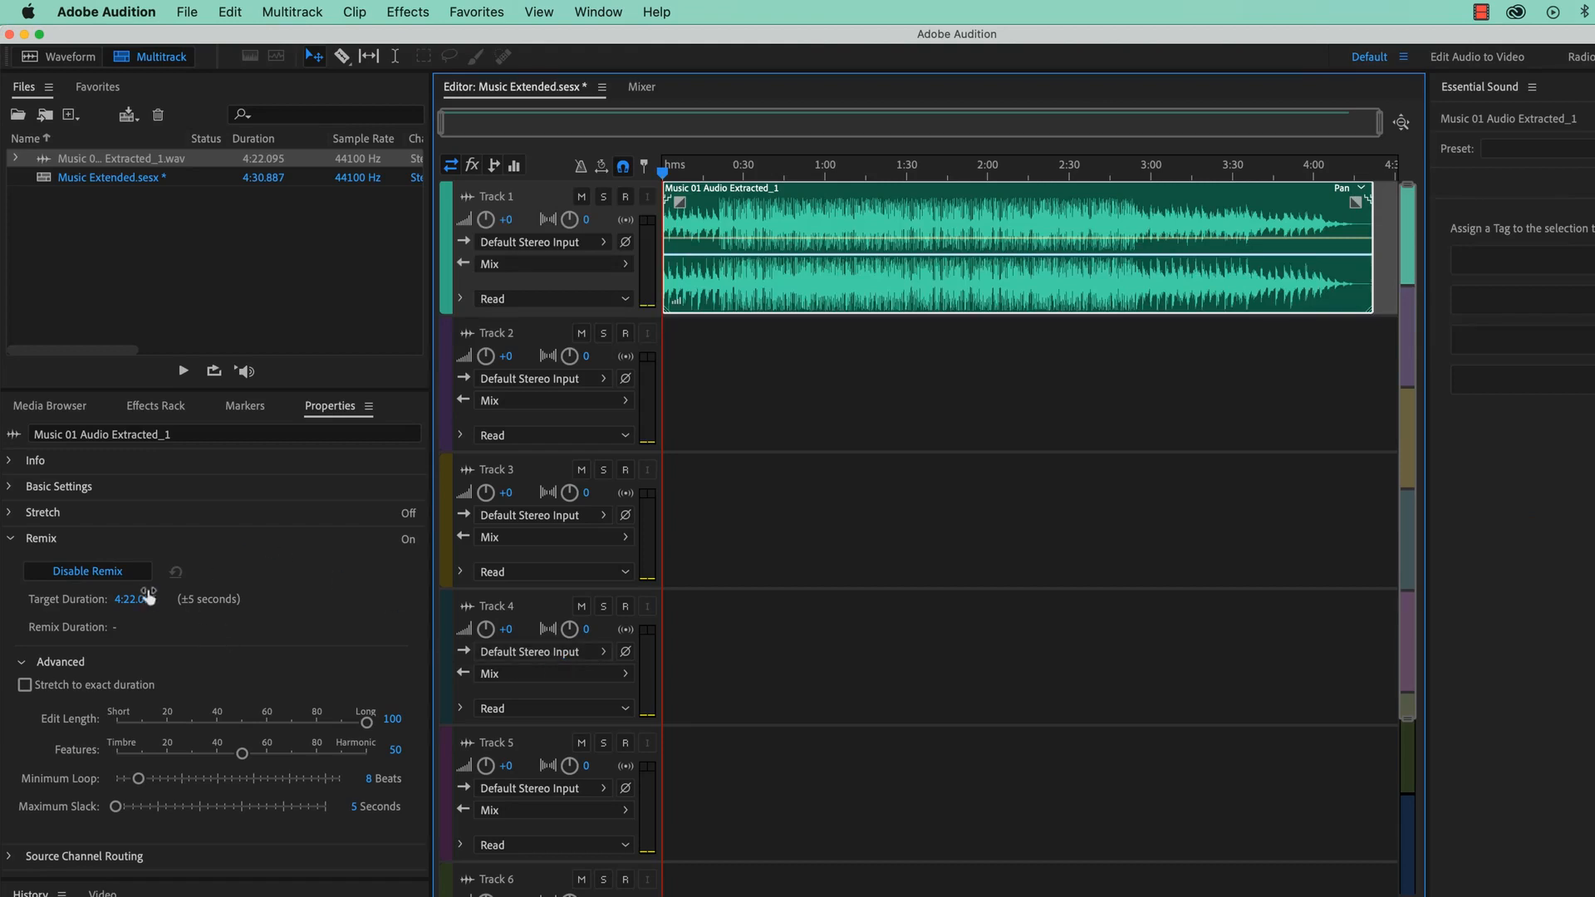
pyautogui.click(141, 599)
pyautogui.press('super+v')
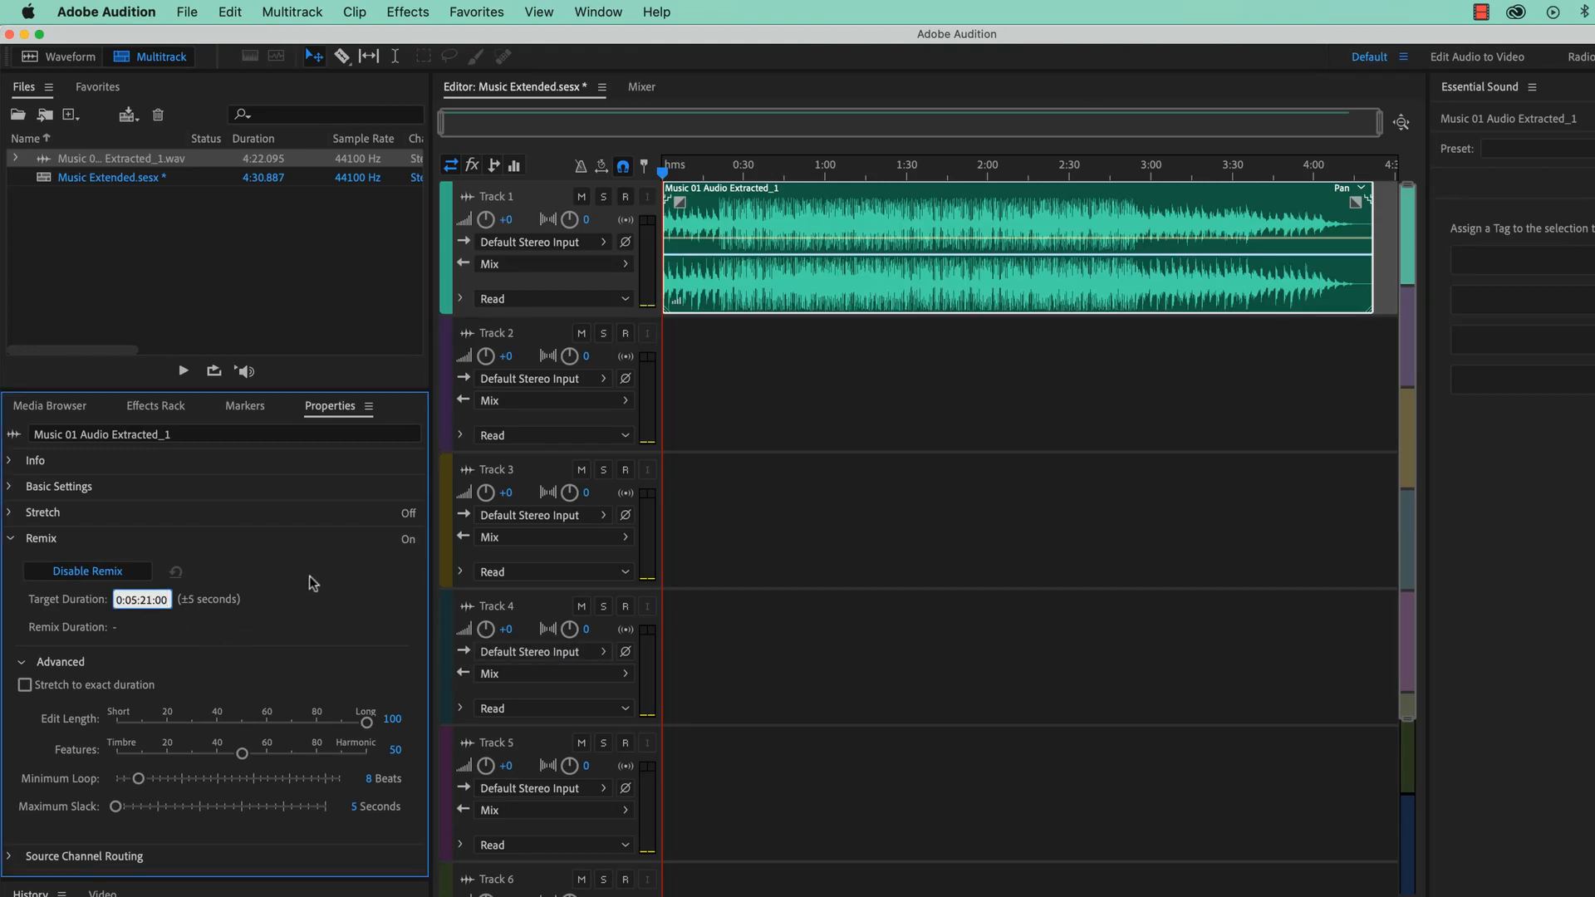
pyautogui.press('Return')
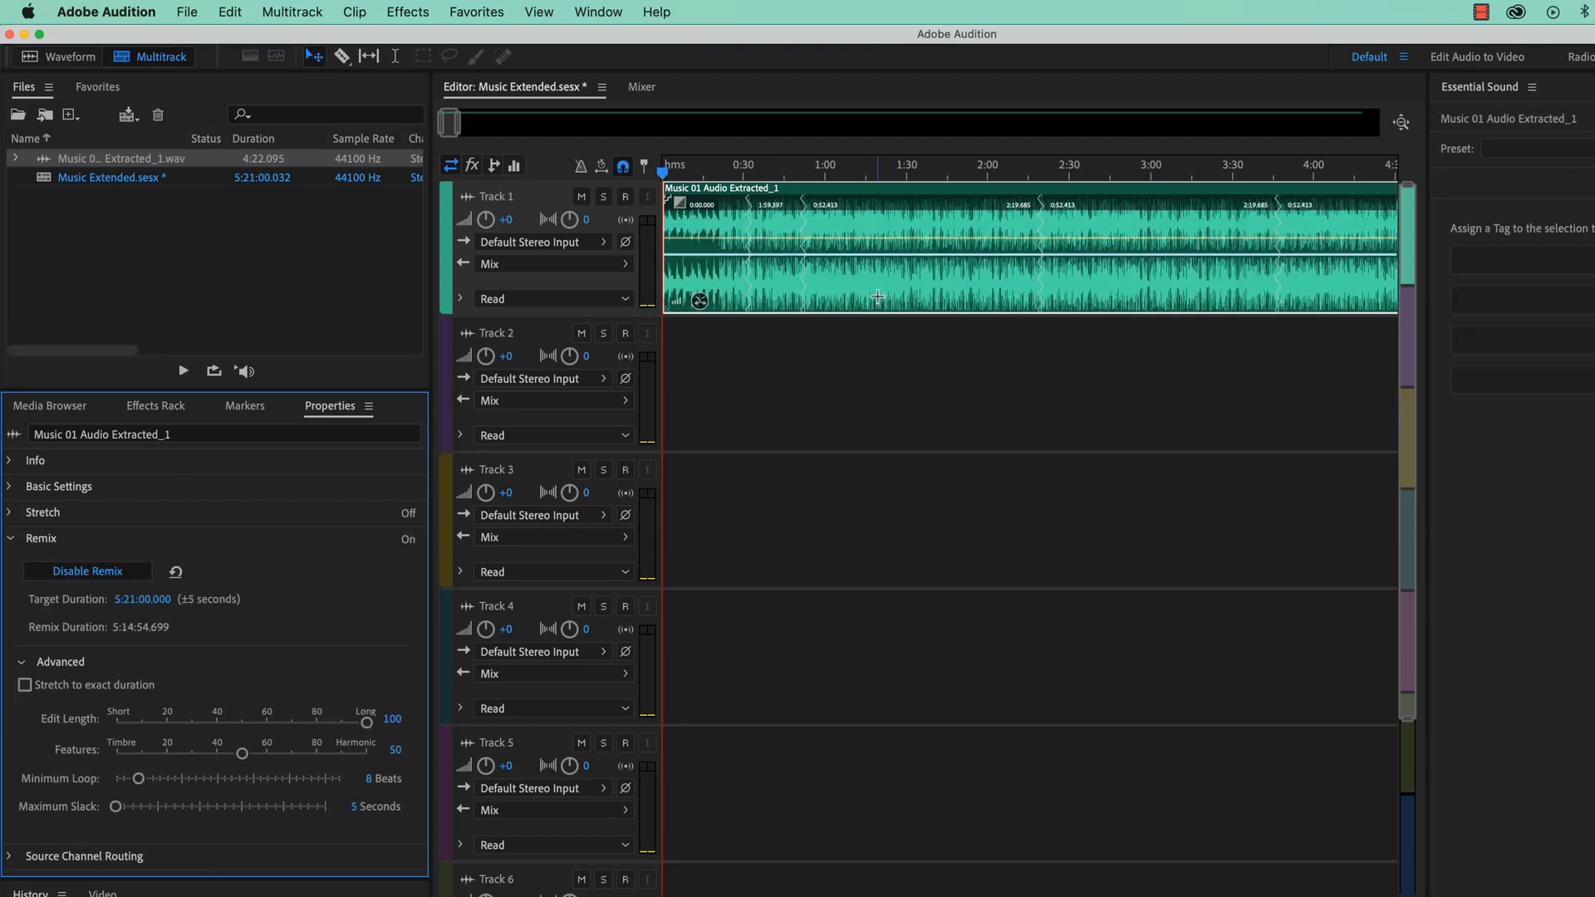
# Step: Play the remixed clip across the transition just before 1:00 and check the end of the extended session
pyautogui.click(804, 174)
pyautogui.moveTo(804, 181); pyautogui.dragTo(792, 181)
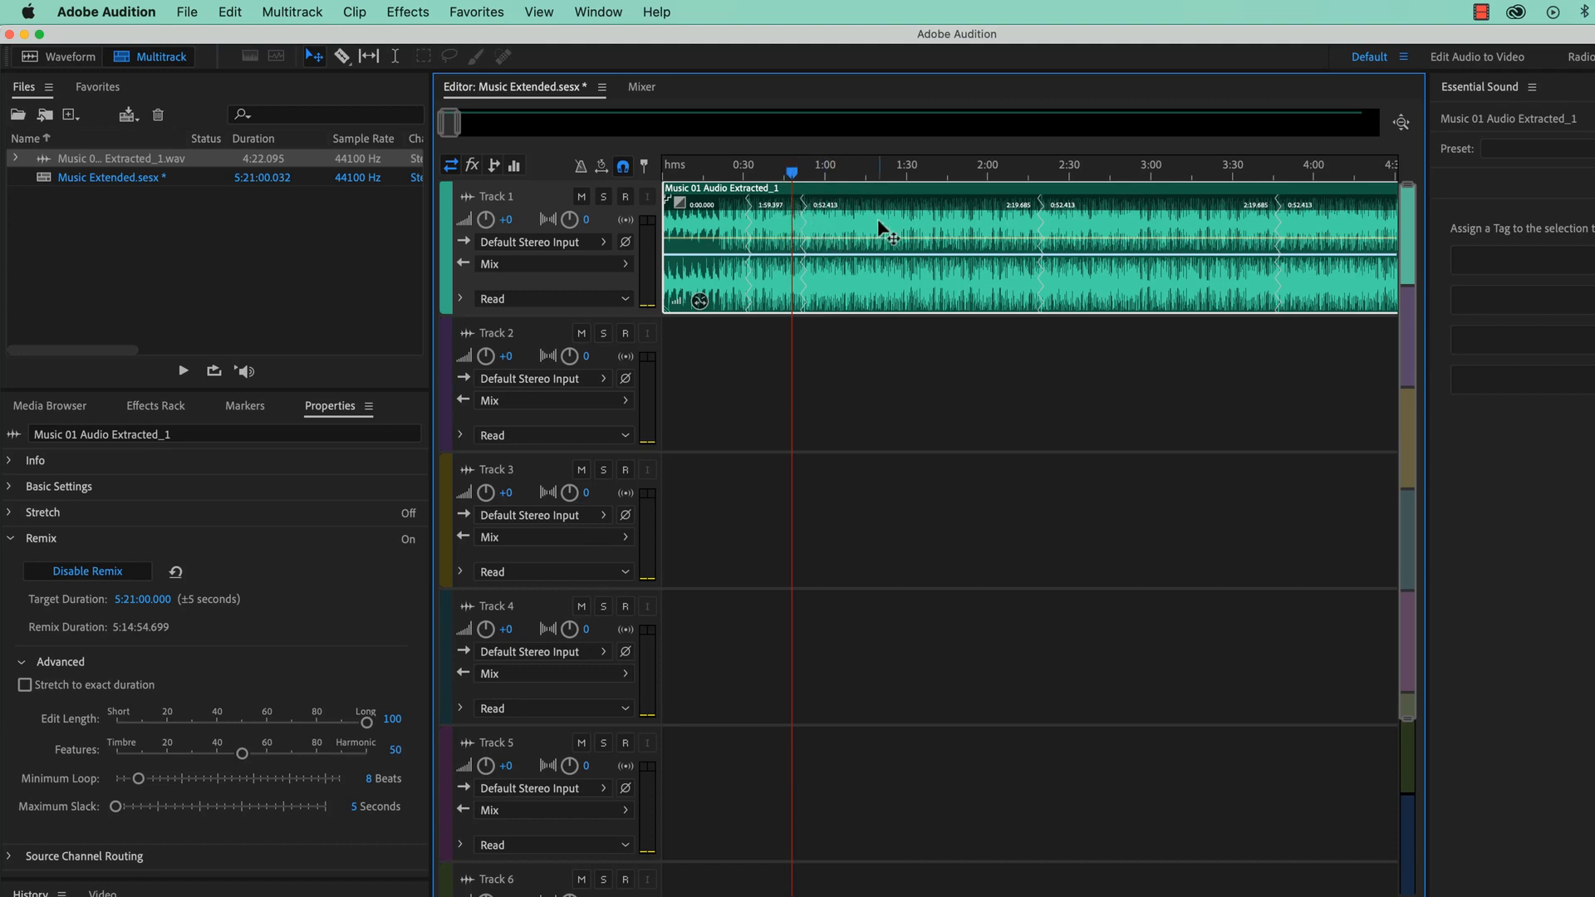
pyautogui.click(802, 184)
pyautogui.press('space')
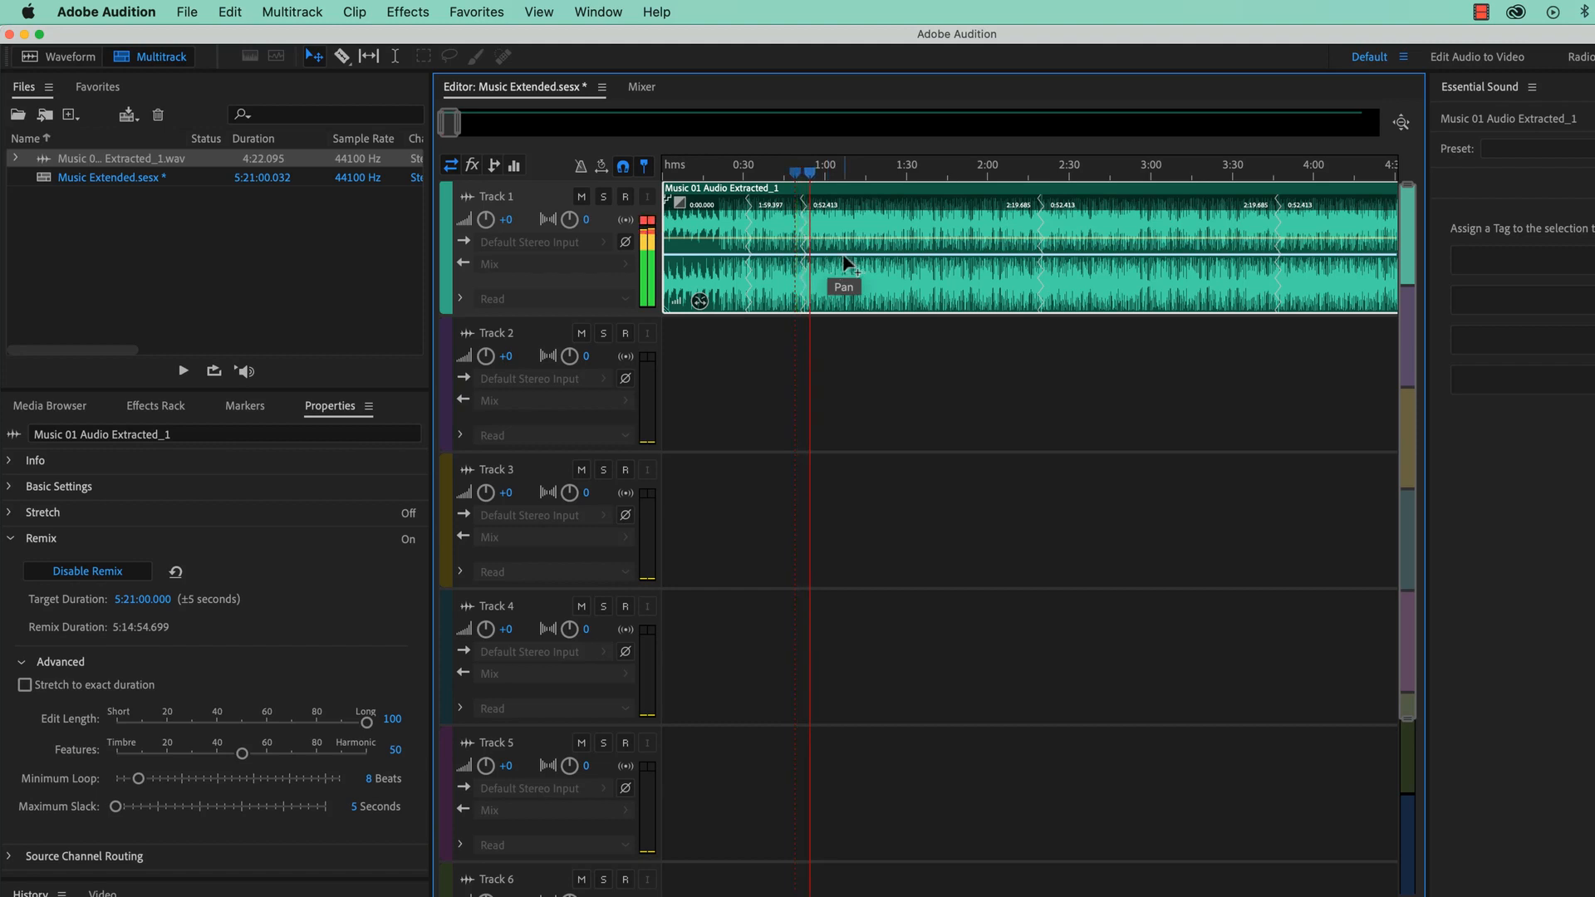
pyautogui.press('space')
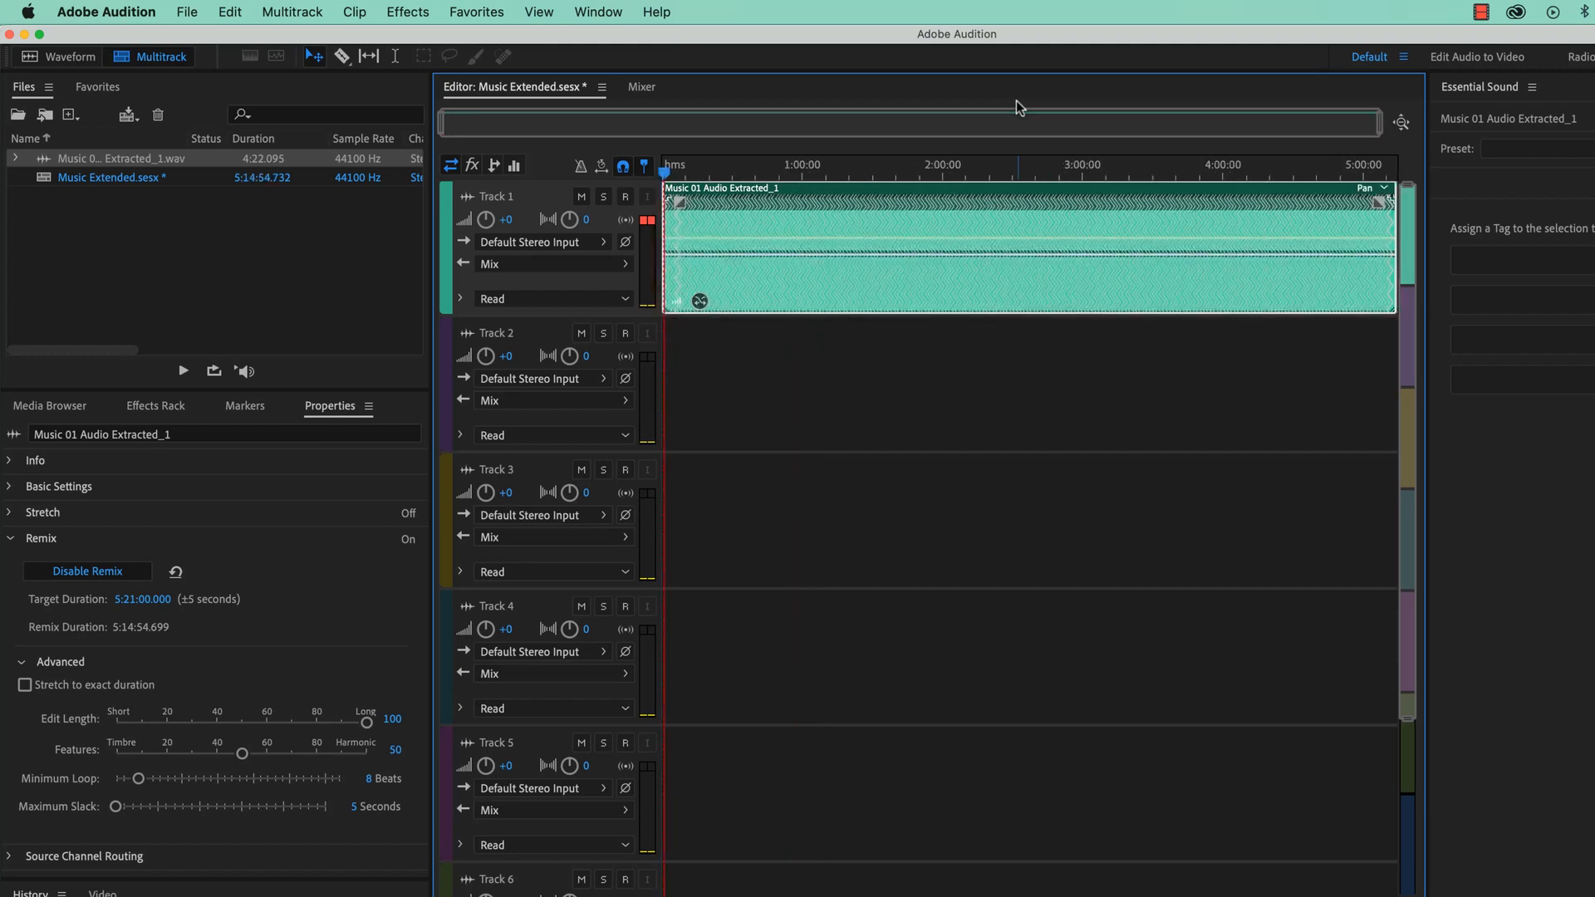
pyautogui.moveTo(1020, 170); pyautogui.dragTo(1393, 173)
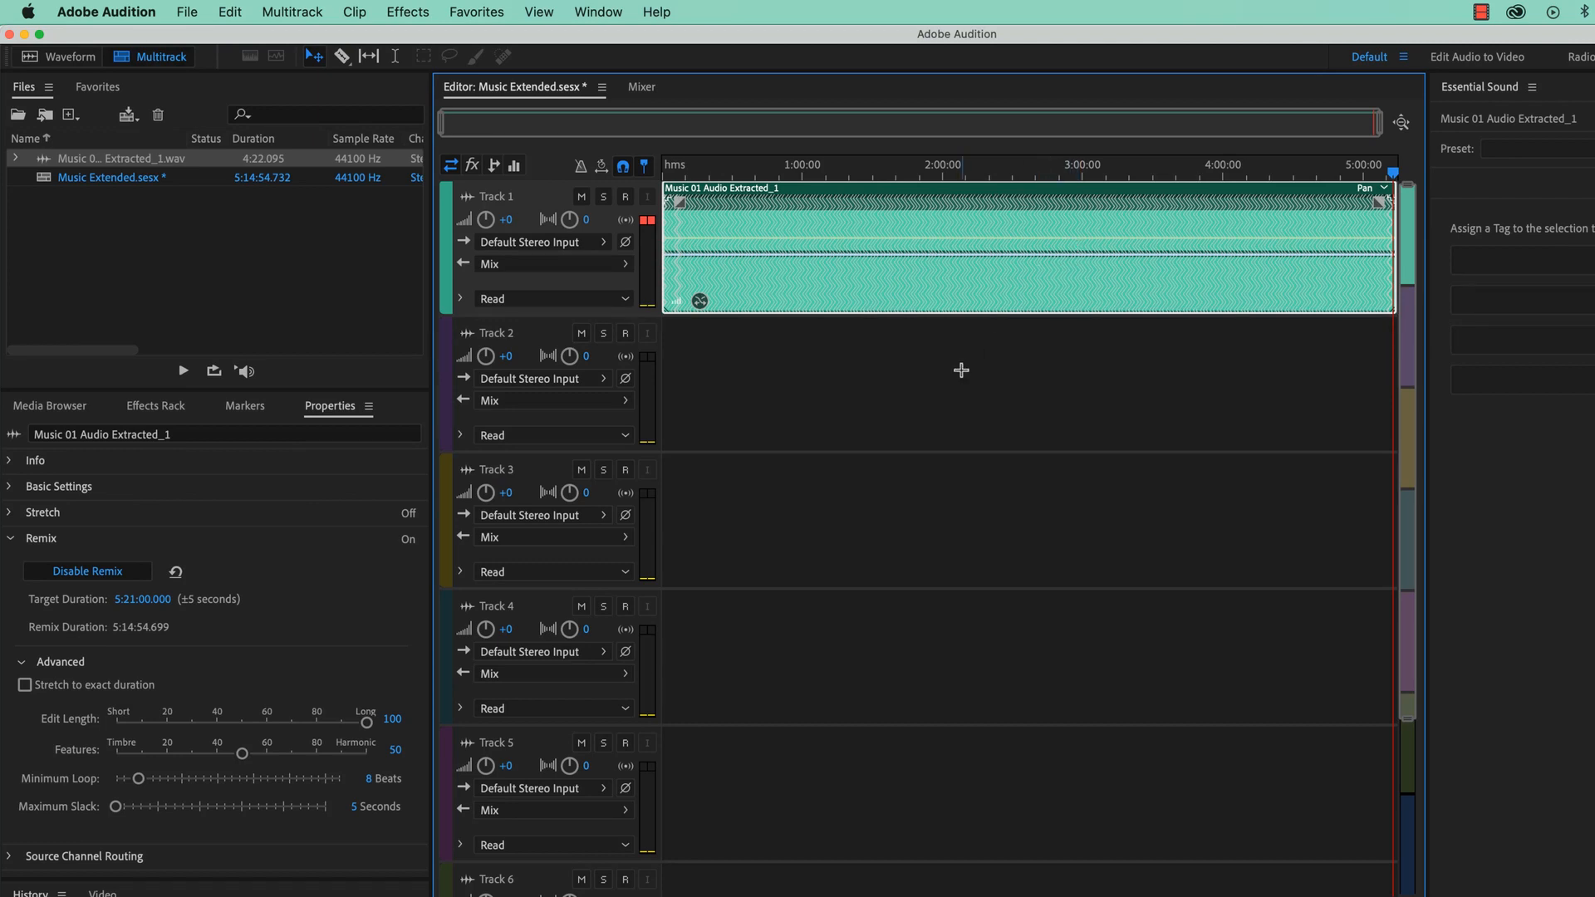
# Step: Undo the last Remix duration change and try a shortened form of the 0:05:21:00 timecode as the target duration
pyautogui.press('super+z')
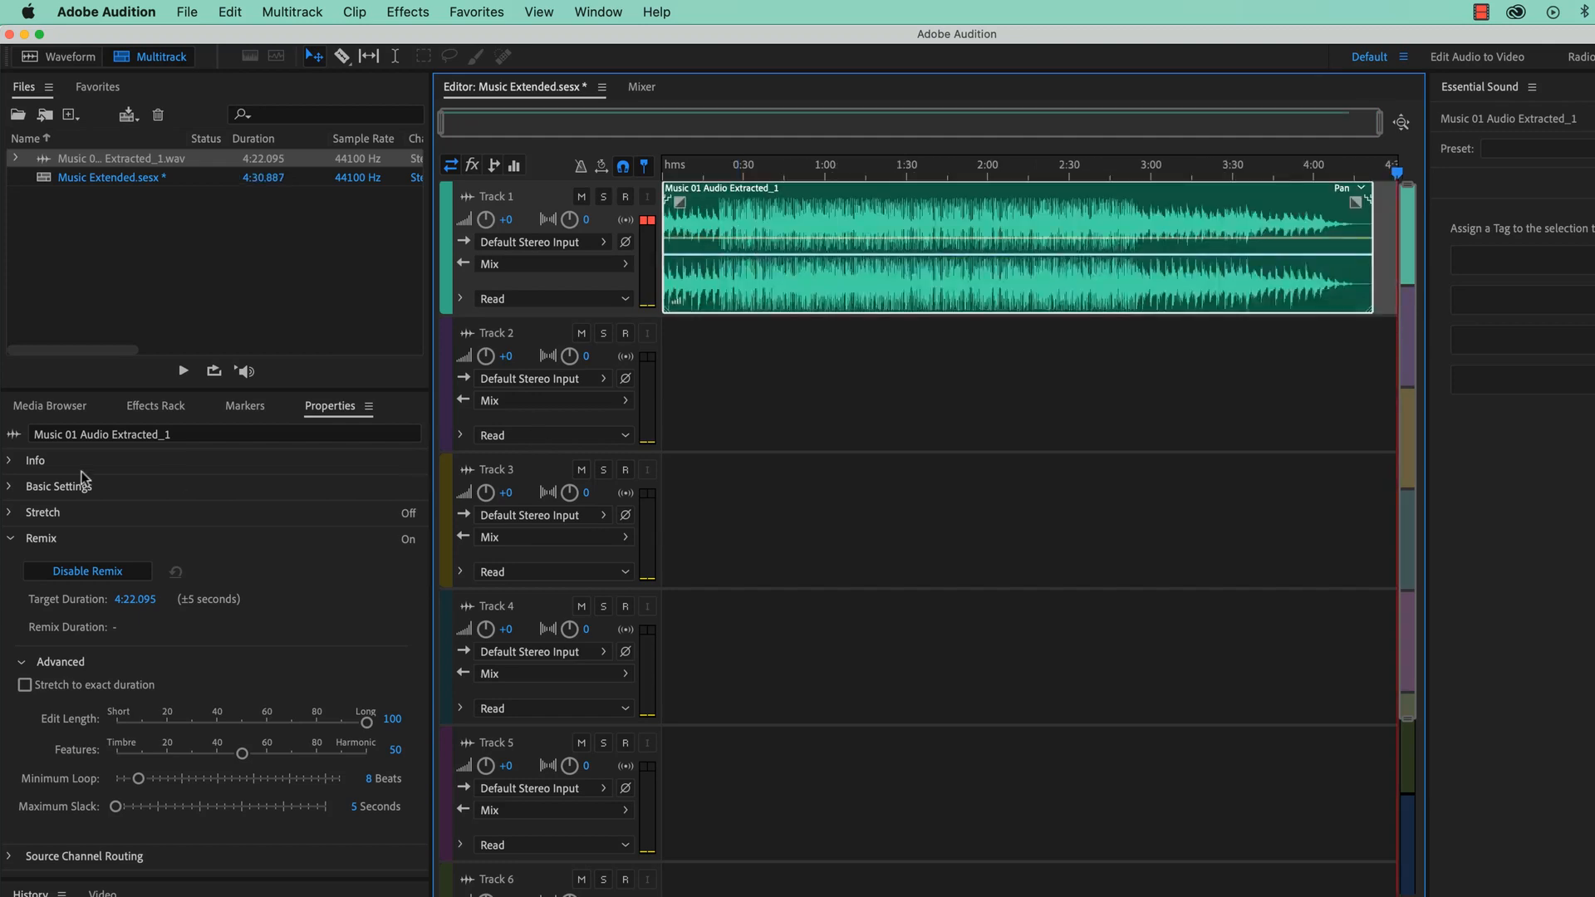
pyautogui.click(137, 600)
pyautogui.write('0:05:21:00')
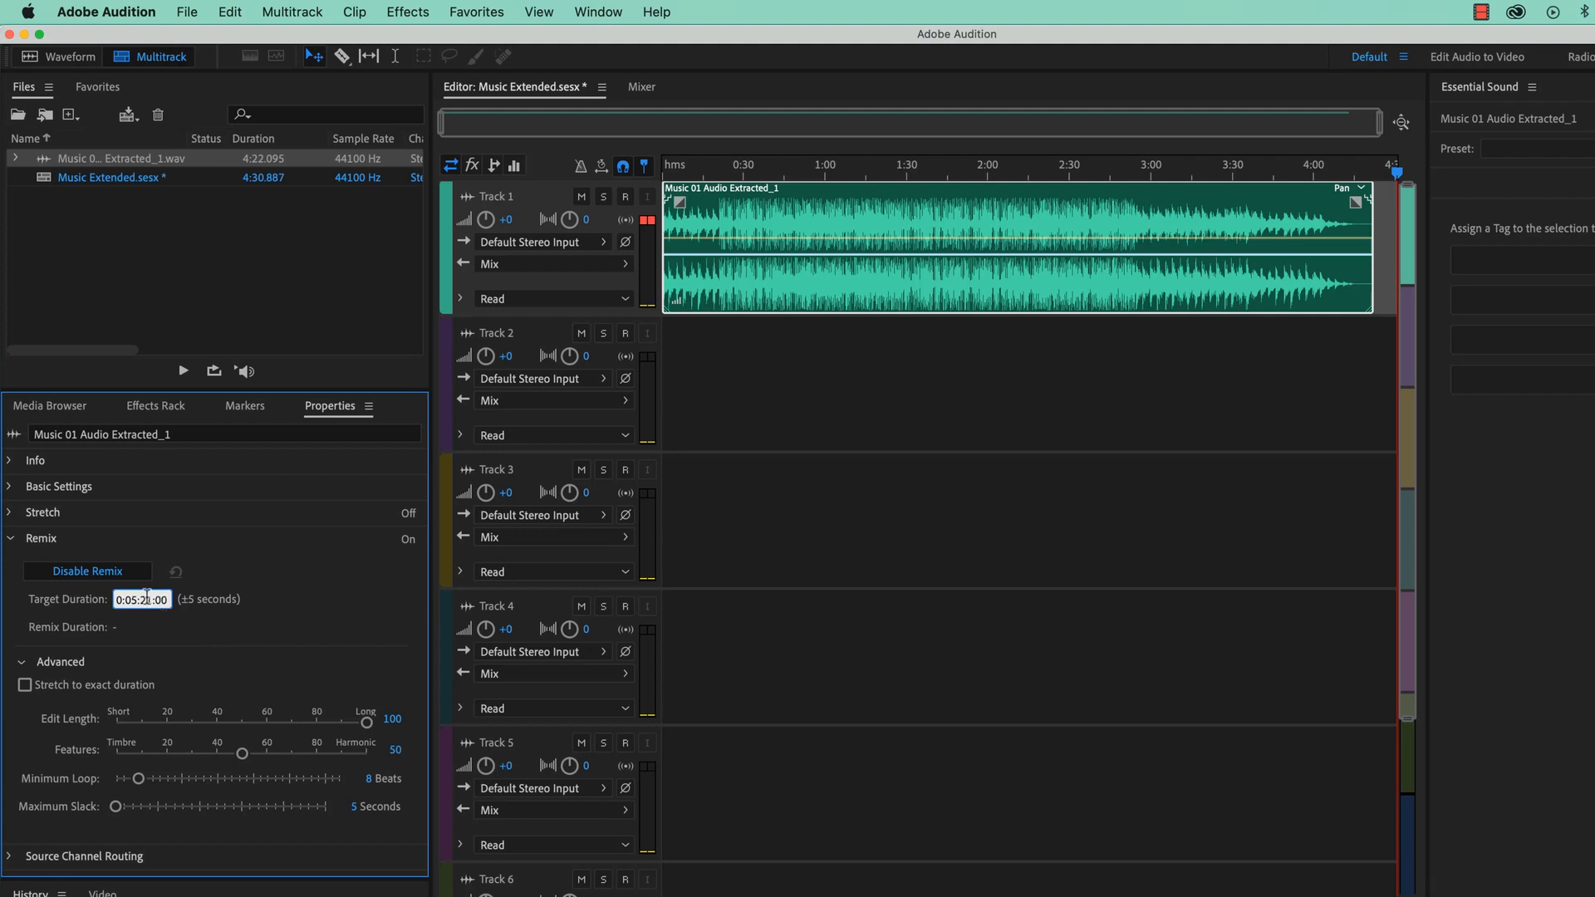
pyautogui.moveTo(130, 599); pyautogui.dragTo(43, 607)
pyautogui.moveTo(139, 600); pyautogui.dragTo(61, 591)
pyautogui.press('BackSpace')
pyautogui.press('Return')
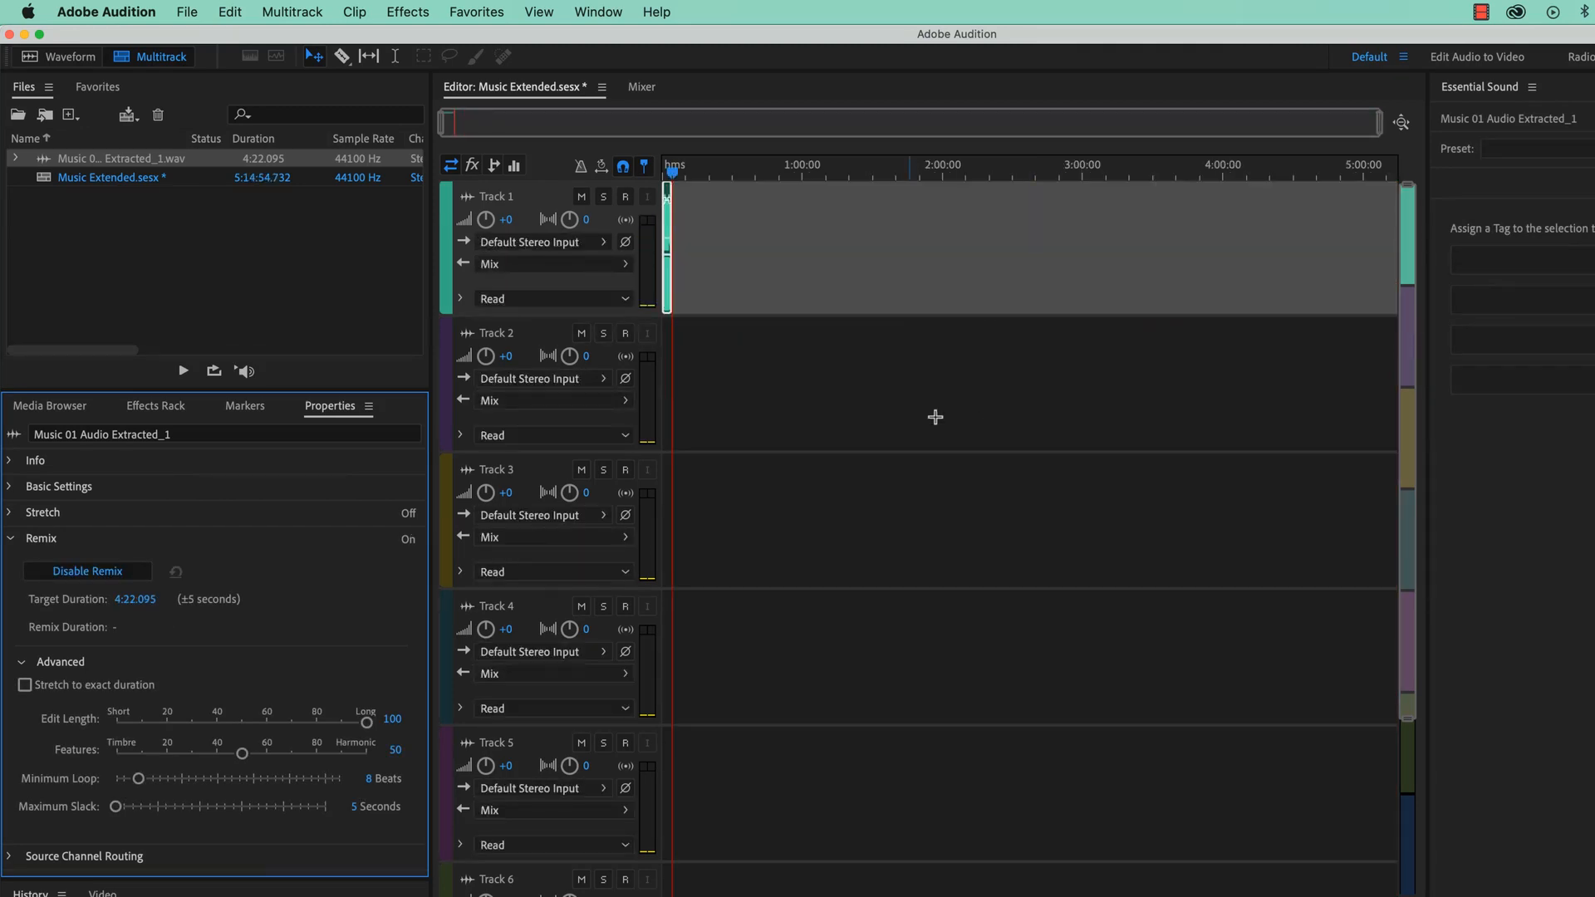
# Step: Set the Remix target duration of the music clip to 5:21.000
pyautogui.click(129, 599)
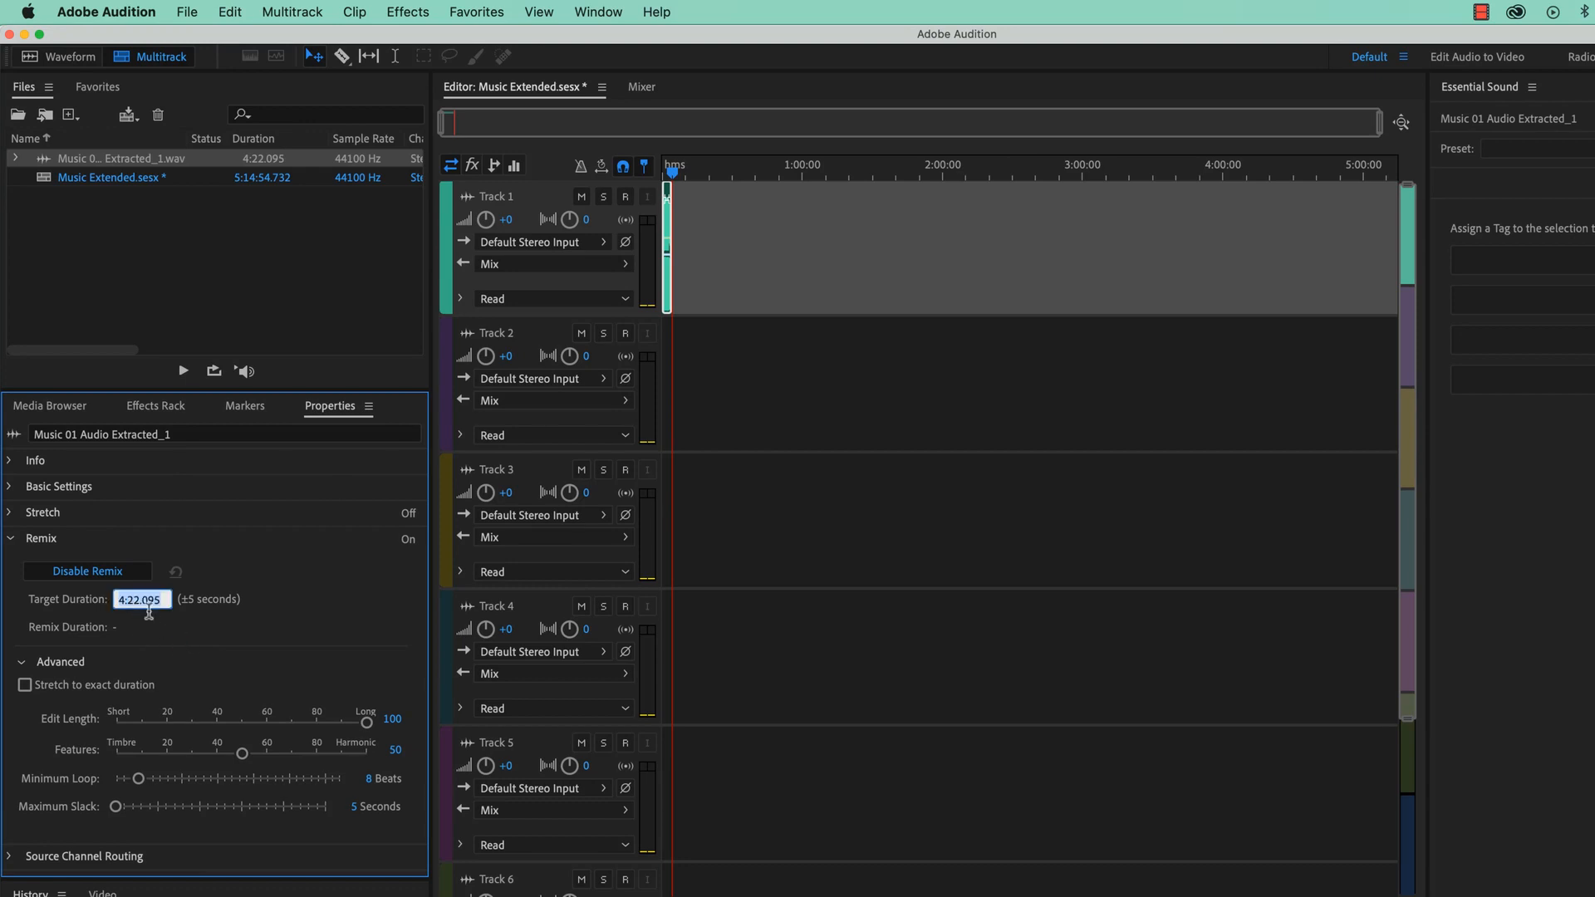
pyautogui.click(121, 599)
pyautogui.press('Right')
pyautogui.press('BackSpace')
pyautogui.write('5')
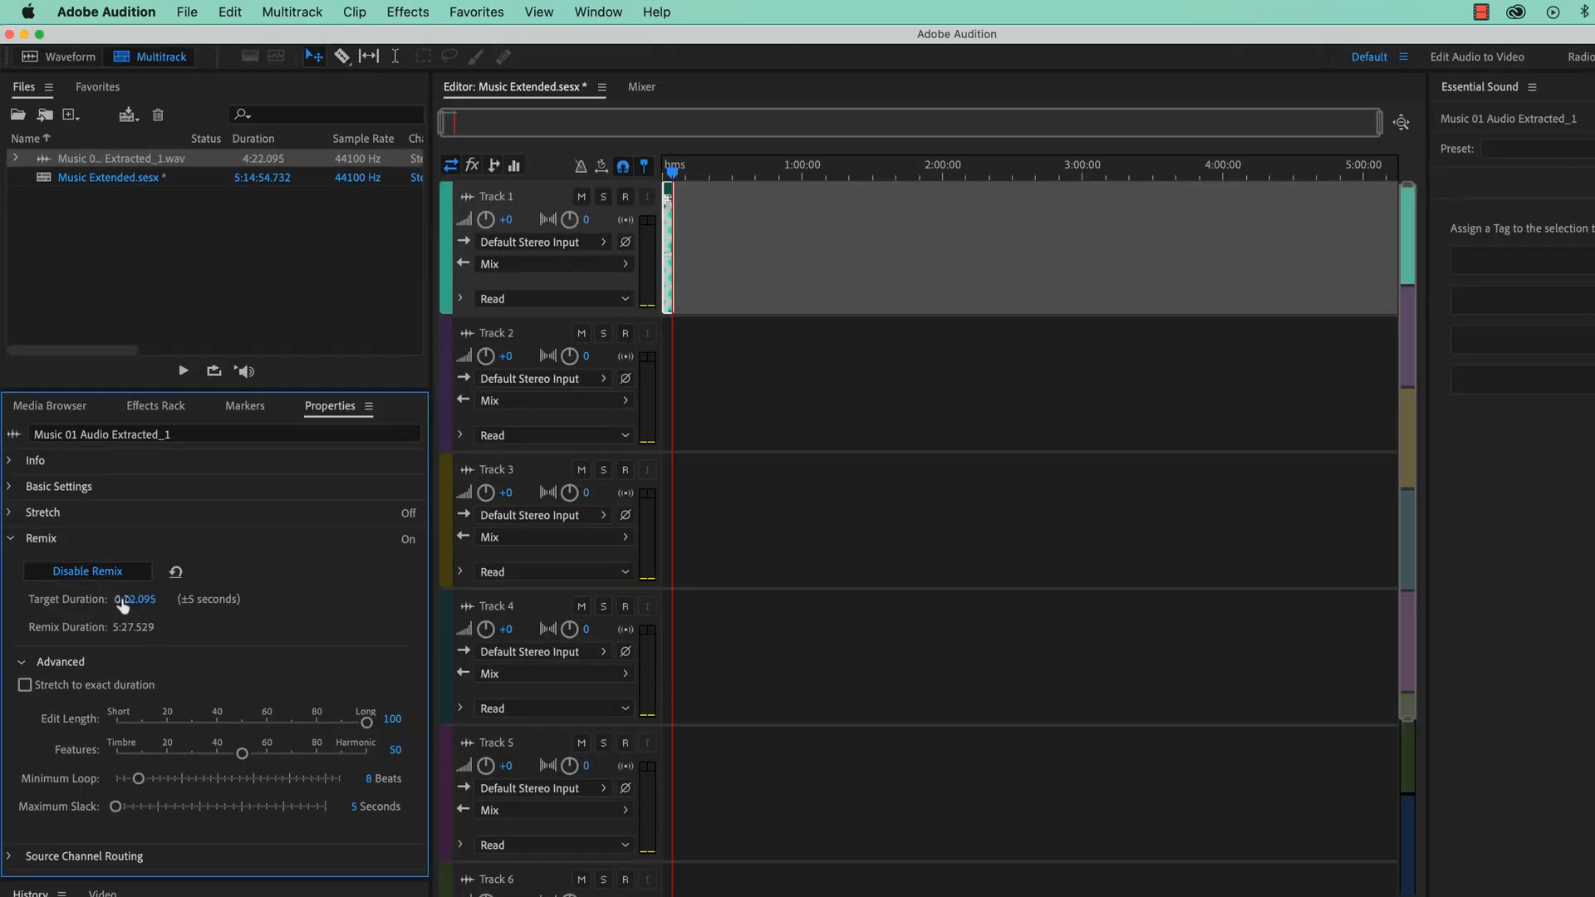
pyautogui.click(113, 599)
pyautogui.click(143, 599)
pyautogui.press('BackSpace')
pyautogui.write('1.000')
pyautogui.press('Return')
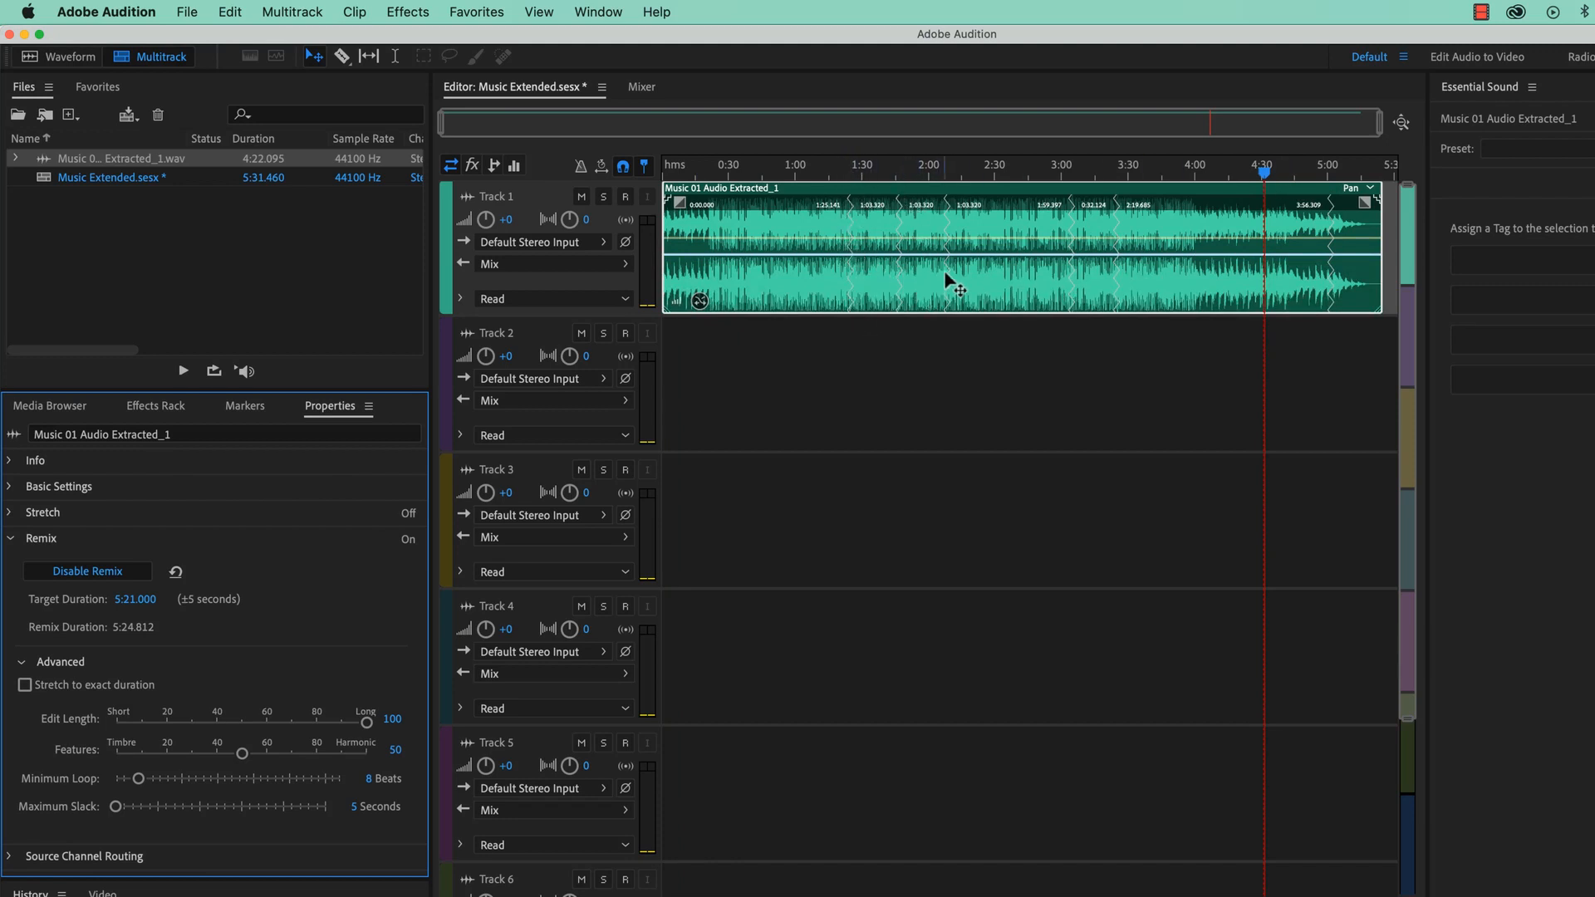
# Step: Play the remixed clip across the transition just before 3:30 to judge how it sounds
pyautogui.click(1110, 185)
pyautogui.press('space')
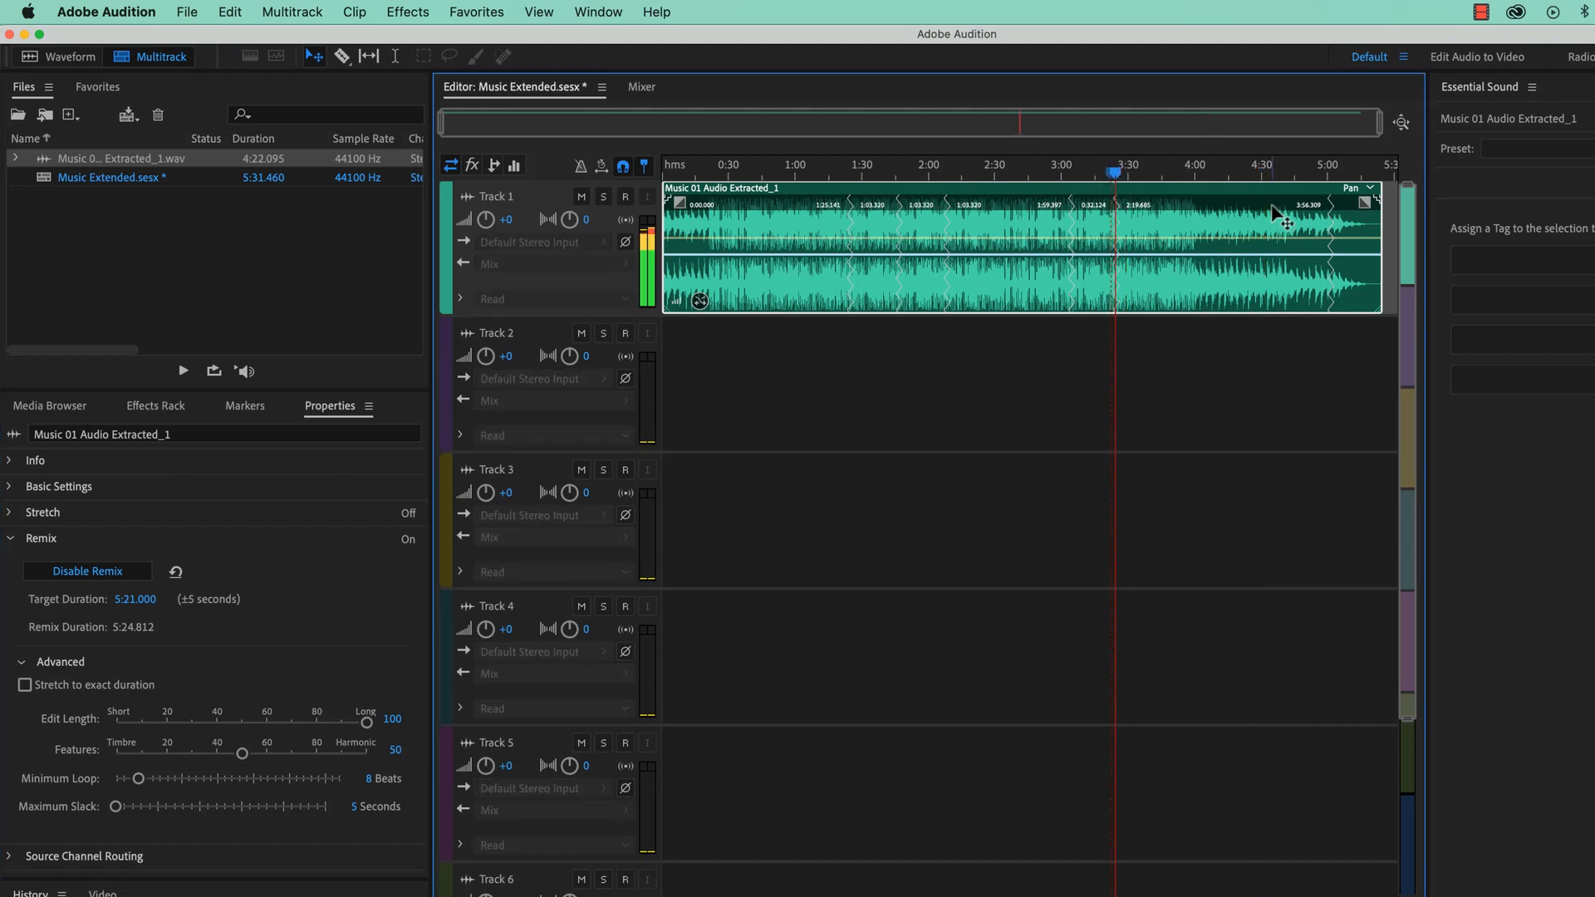
pyautogui.press('space')
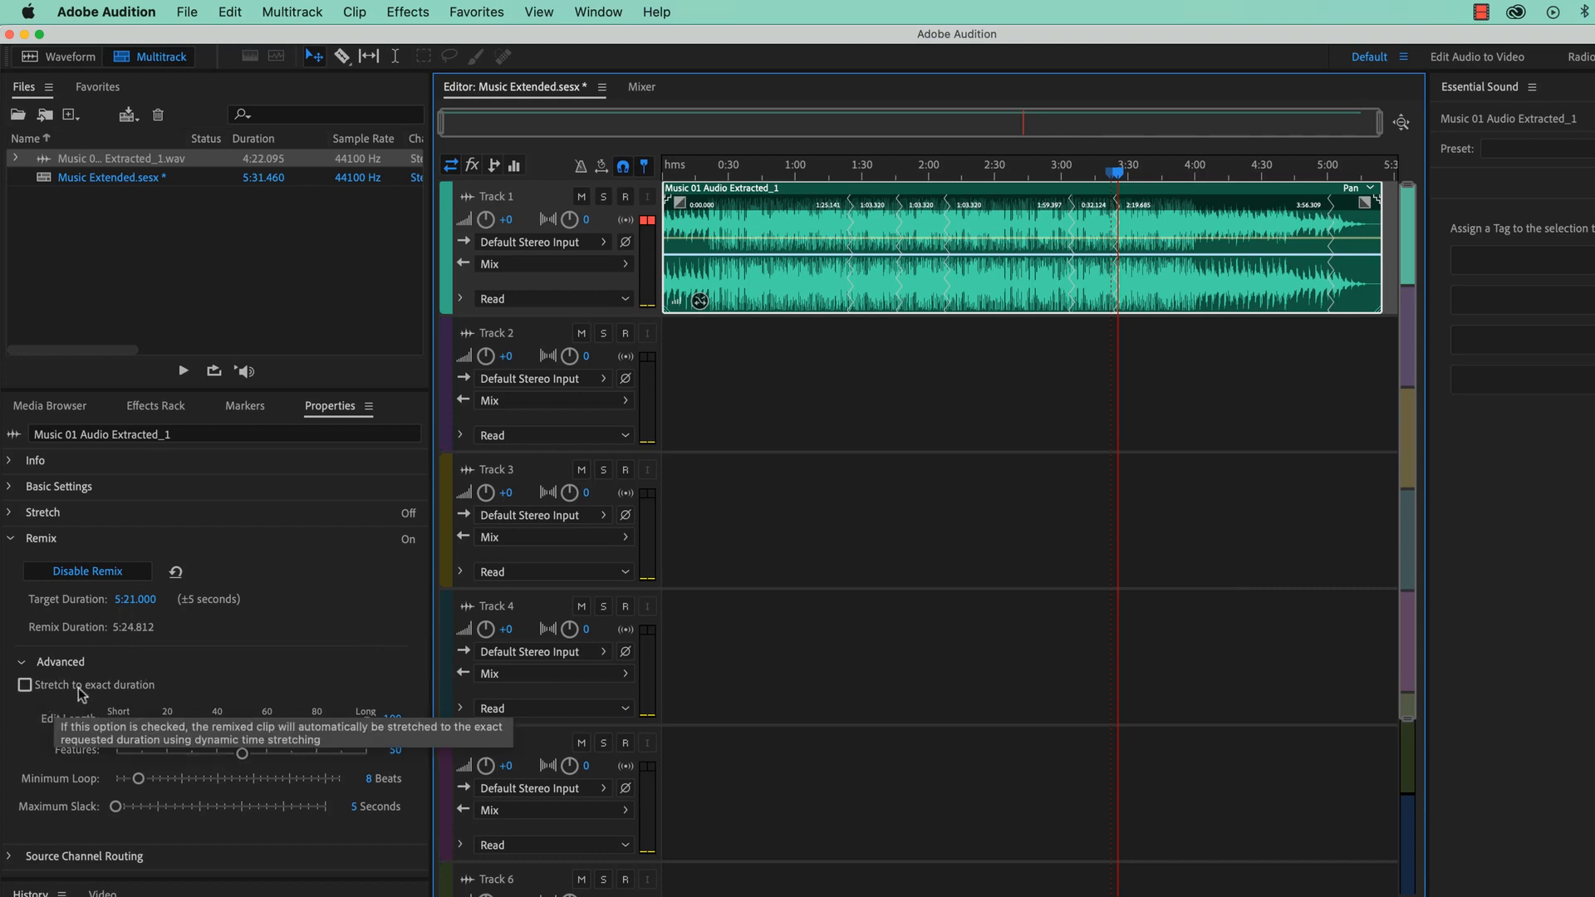
# Step: Try Stretch to exact duration in the advanced Remix settings, comparing the clip with it on and off
pyautogui.click(22, 662)
pyautogui.click(22, 662)
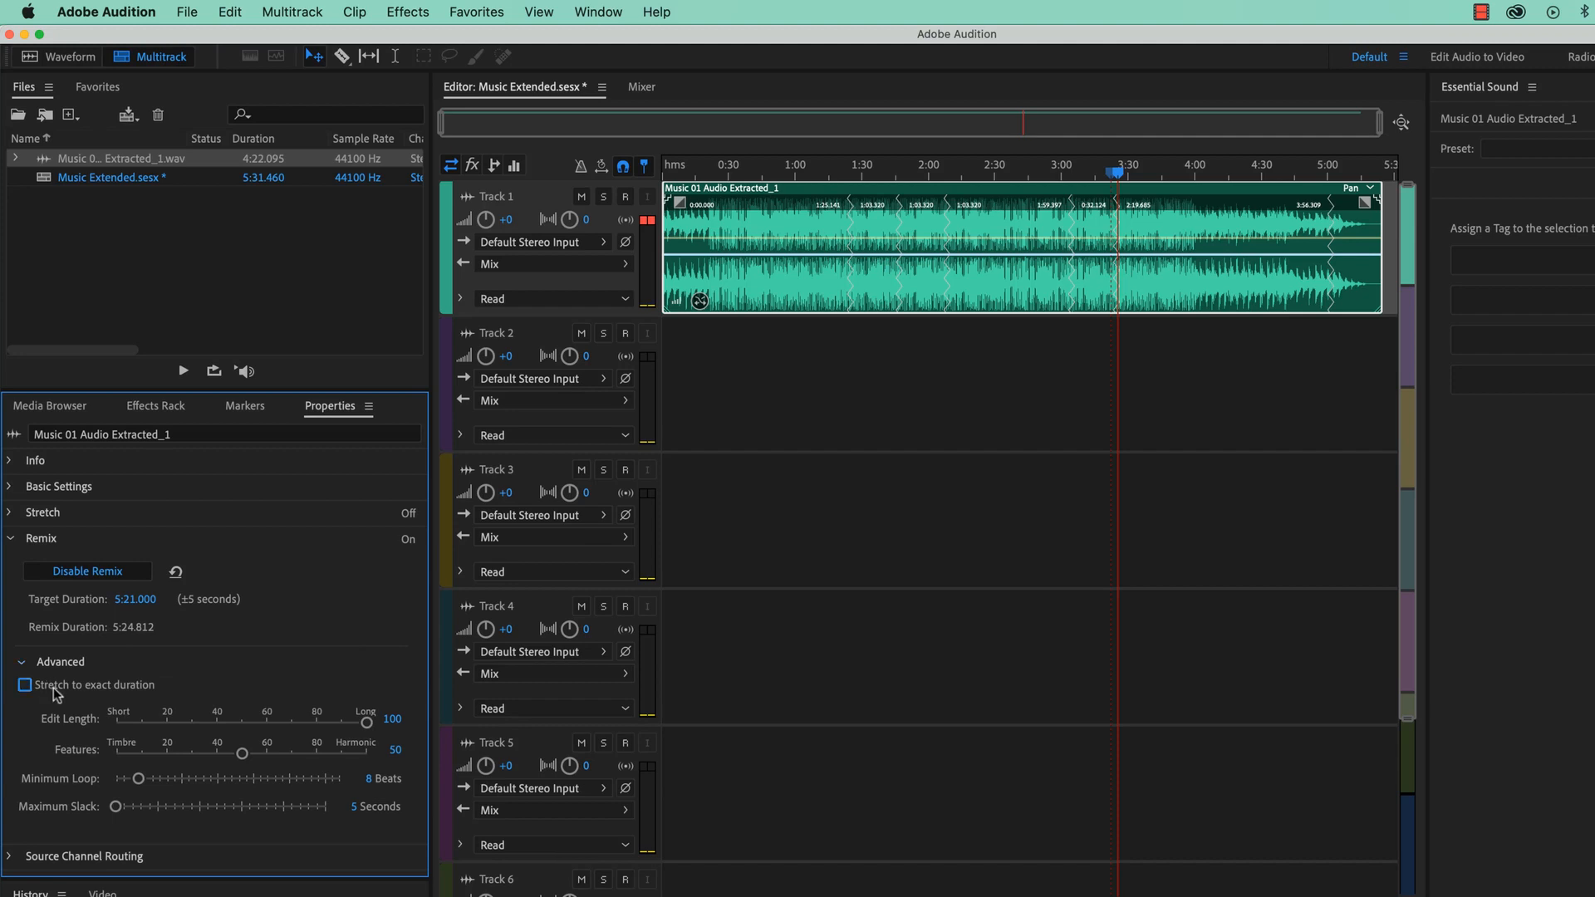
pyautogui.click(54, 689)
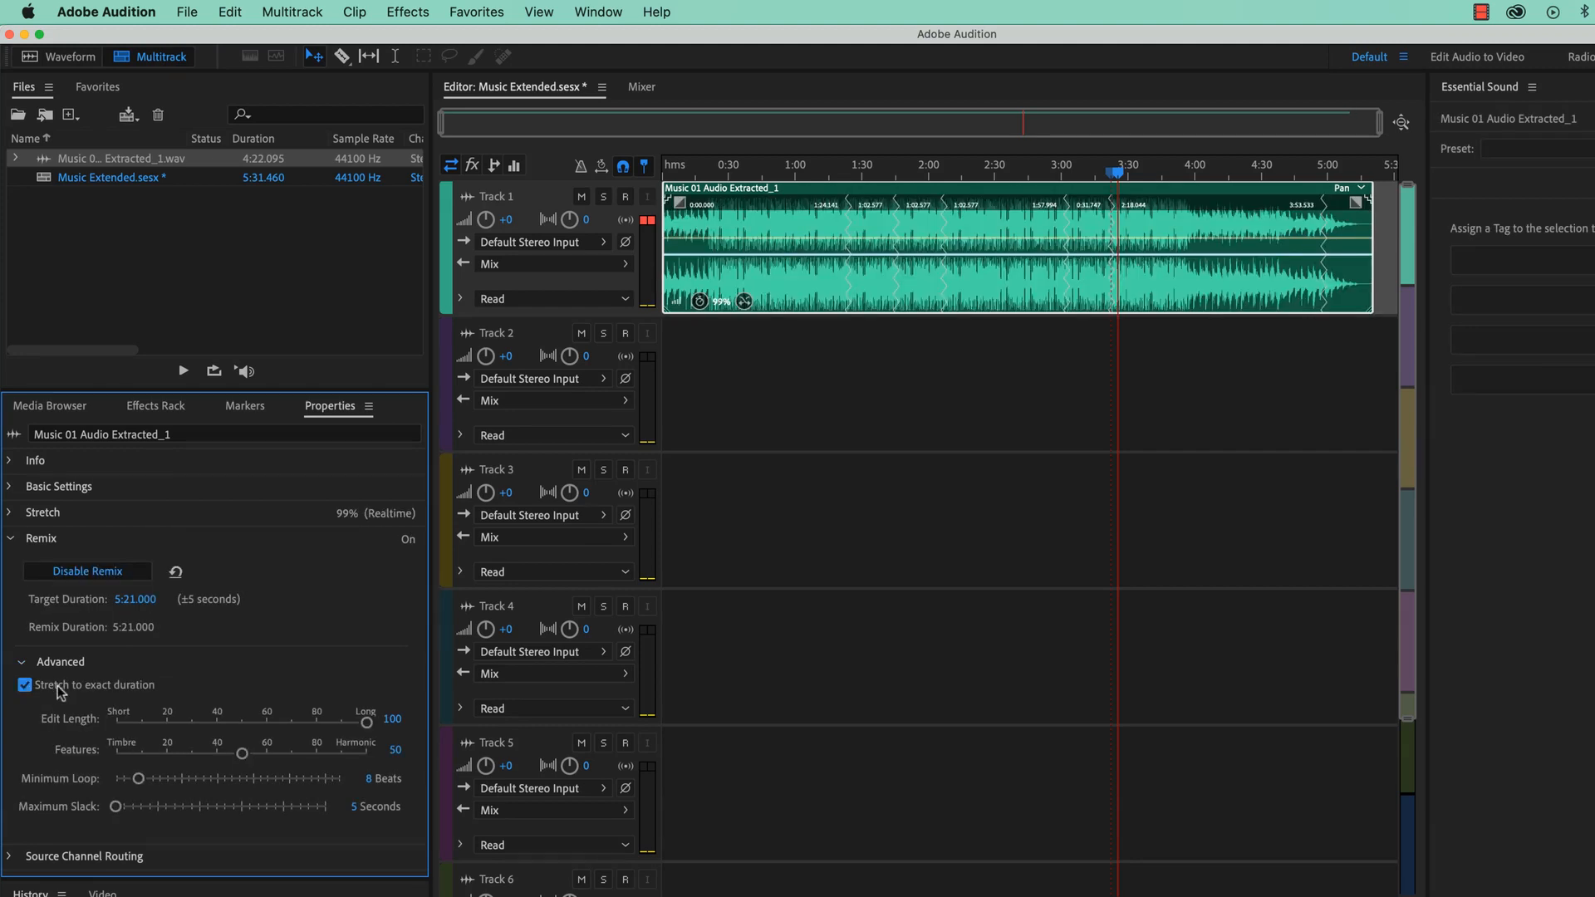
pyautogui.click(57, 685)
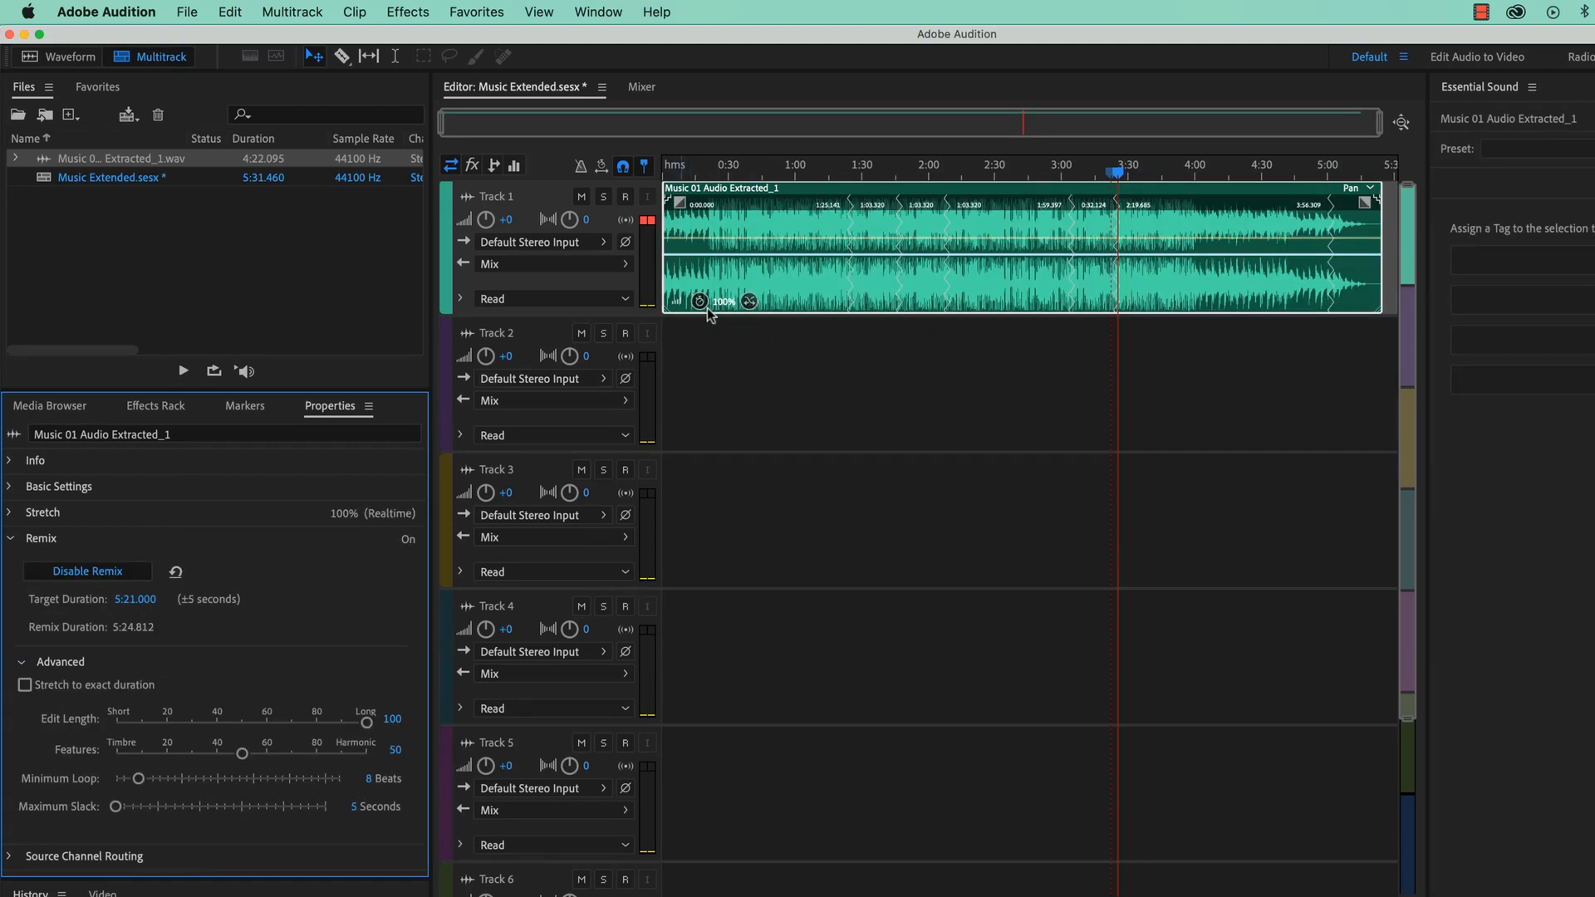
pyautogui.click(76, 689)
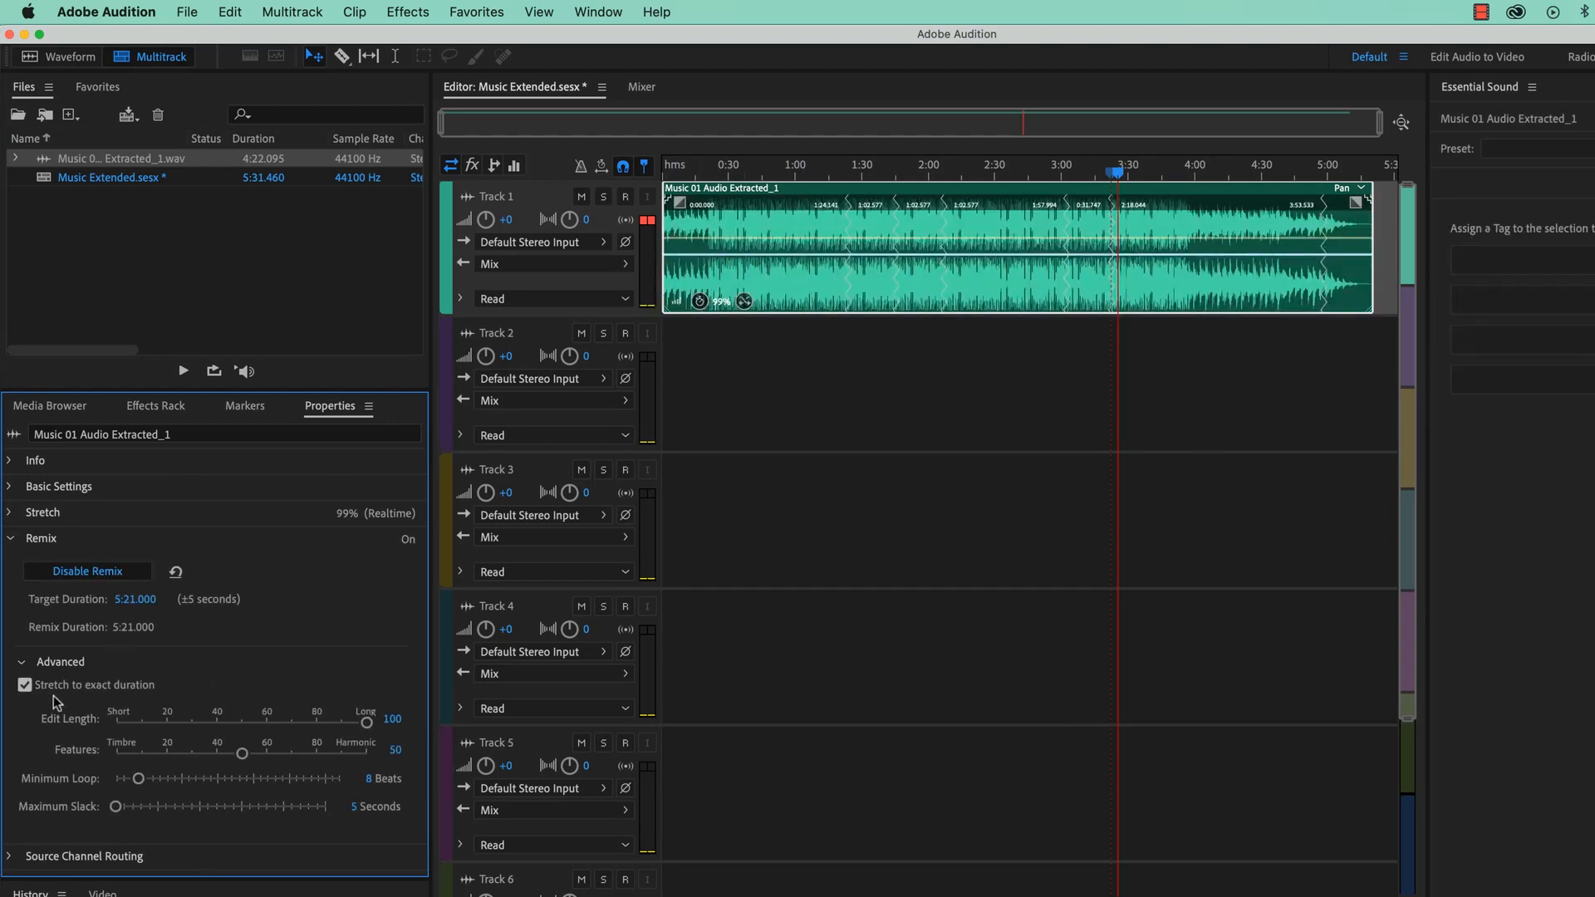
# Step: Play the stretched remix from about 3:00, and turn Stretch to exact duration off
pyautogui.moveTo(1115, 173); pyautogui.dragTo(1060, 173)
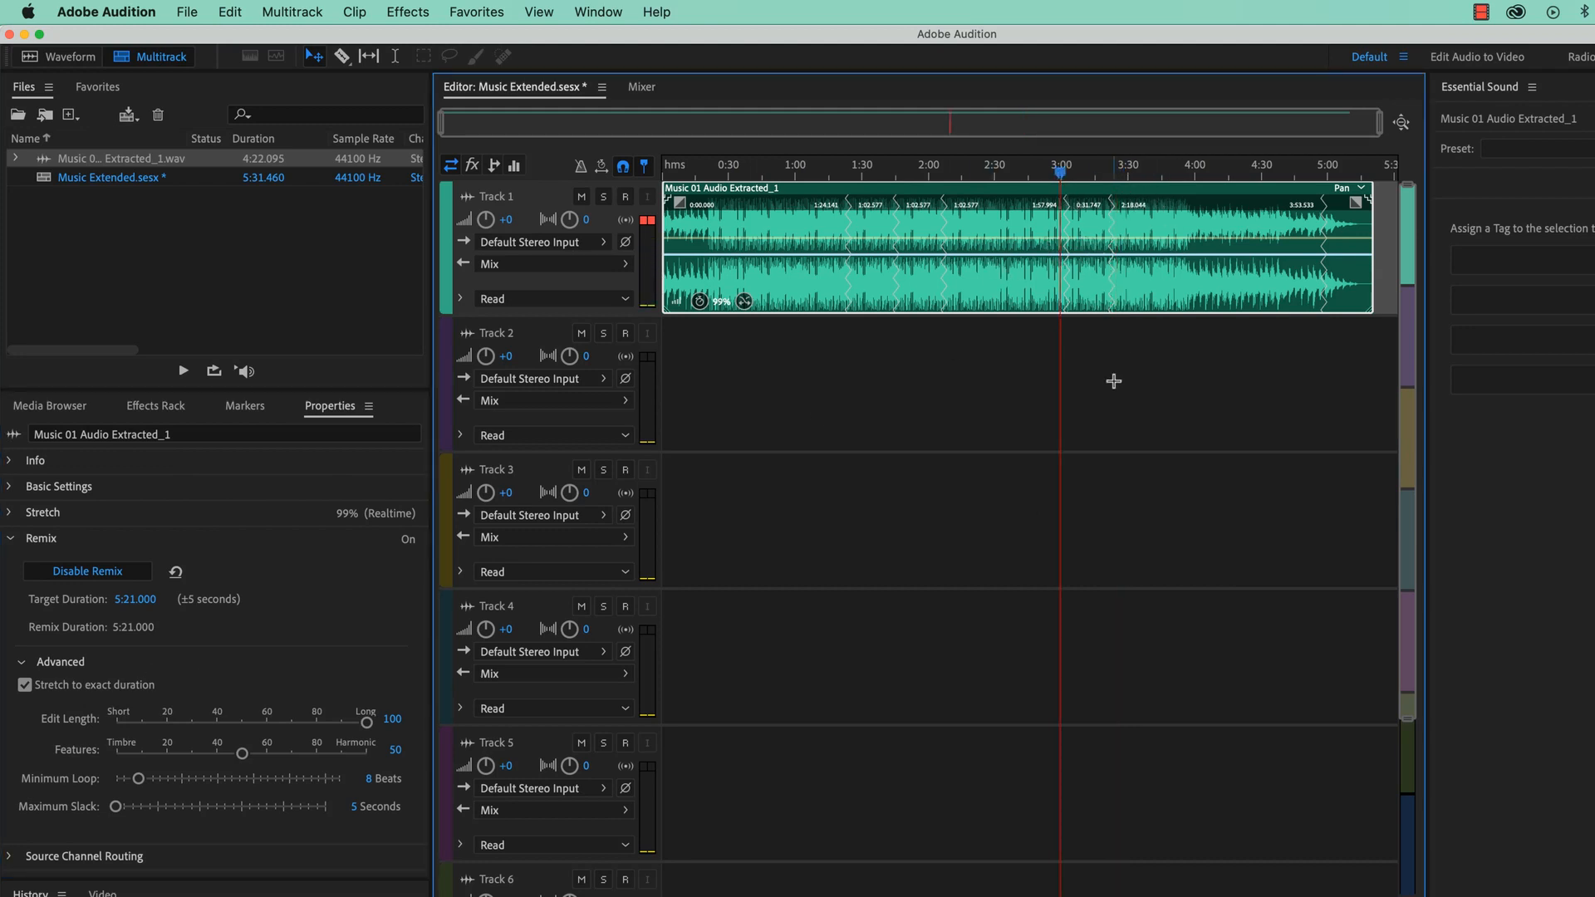
pyautogui.press('space')
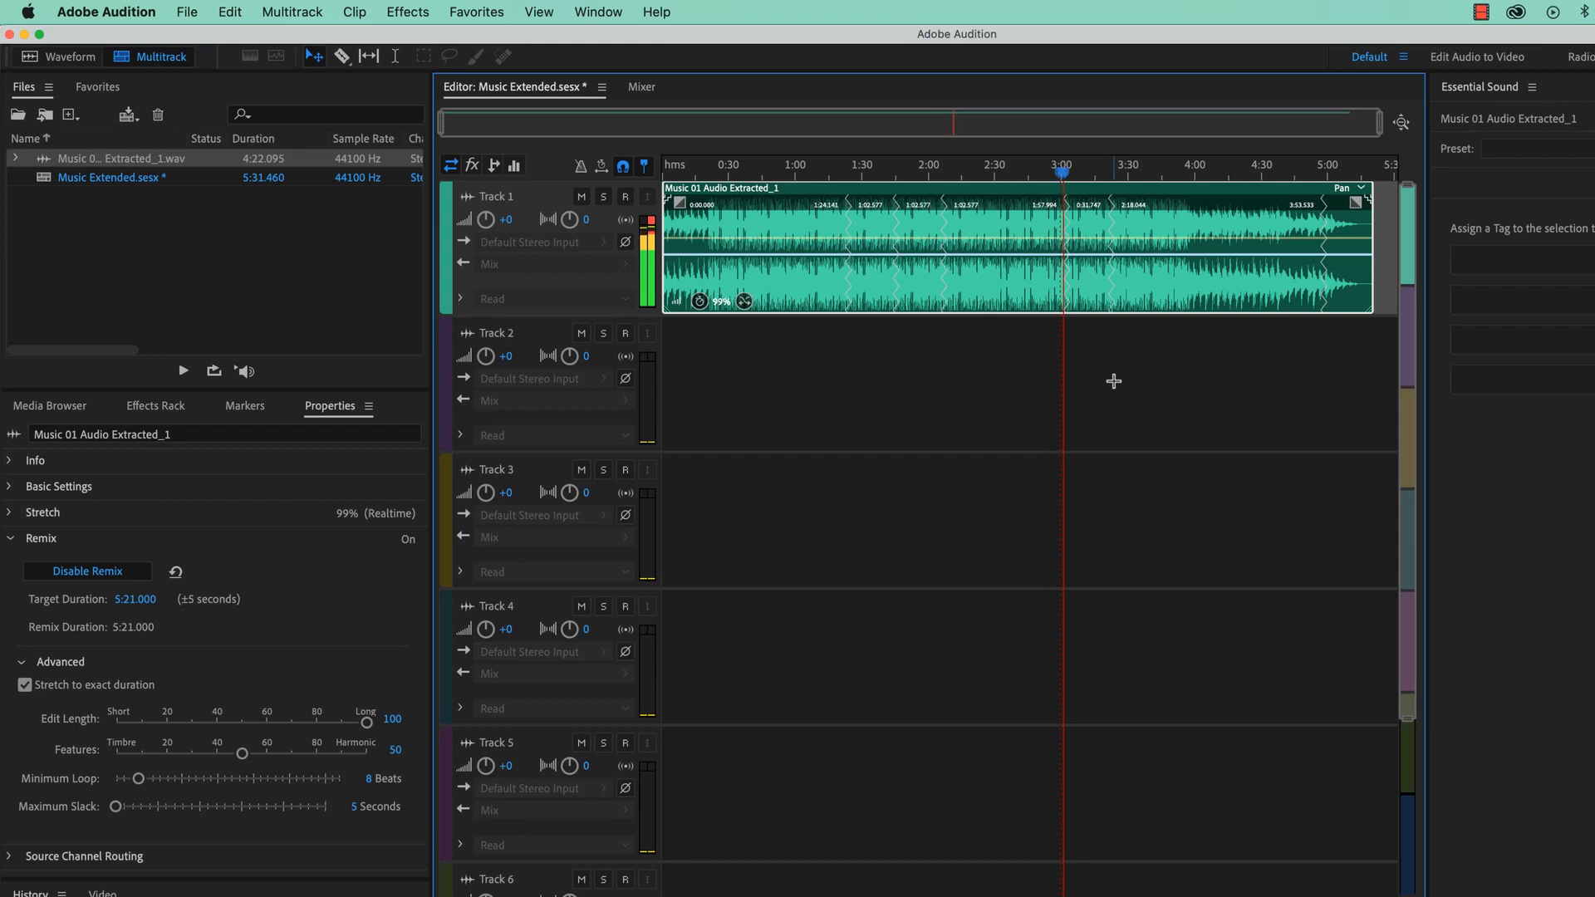
pyautogui.press('space')
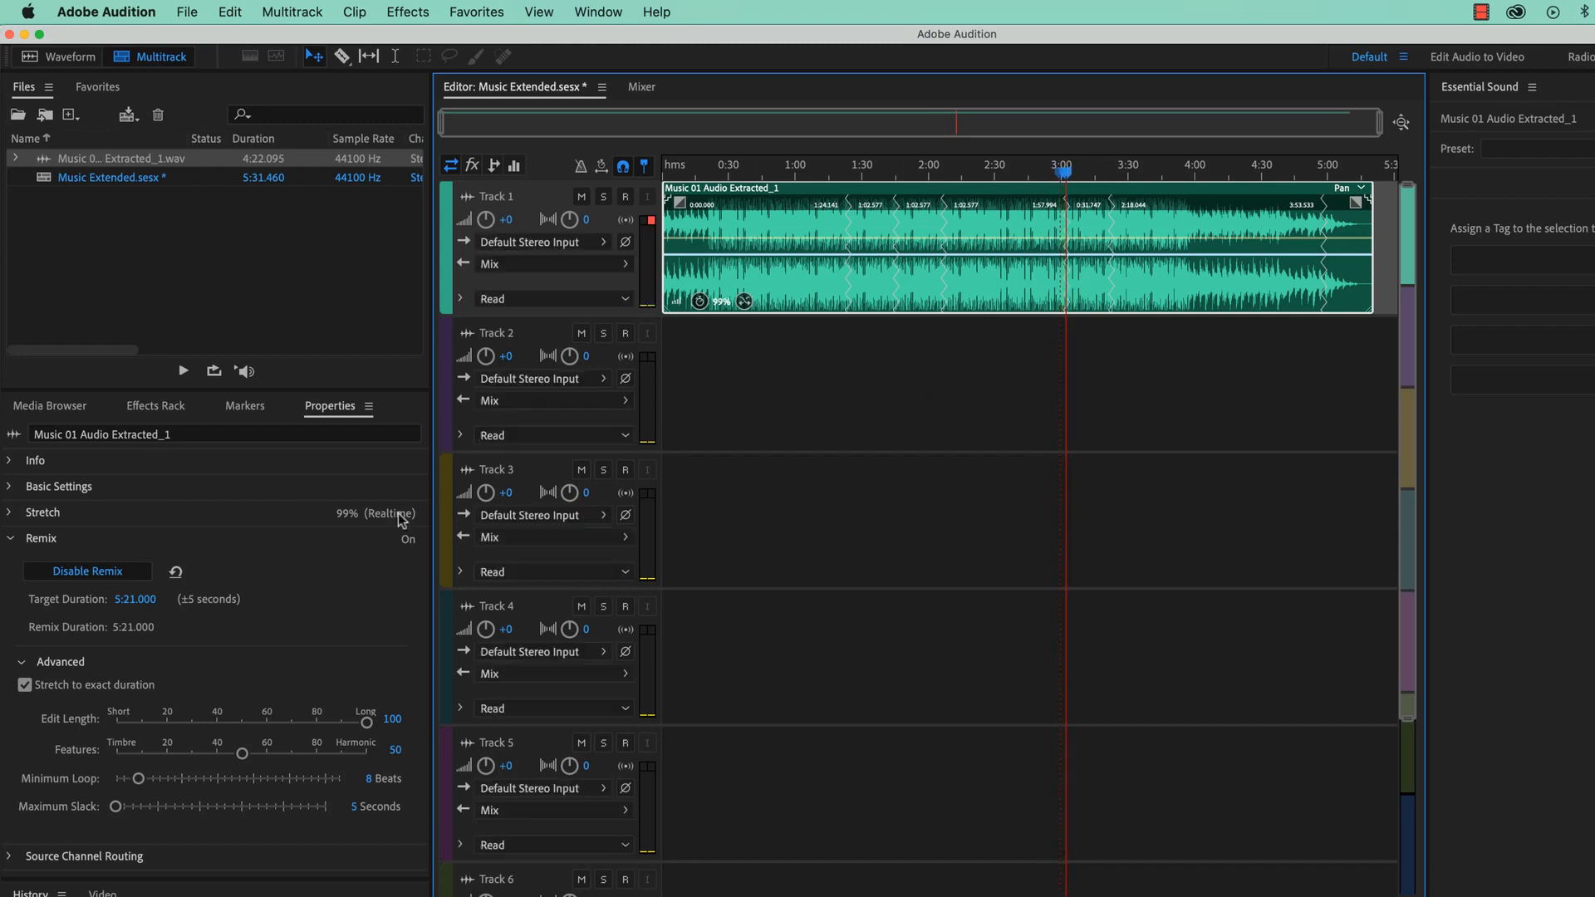
pyautogui.click(94, 685)
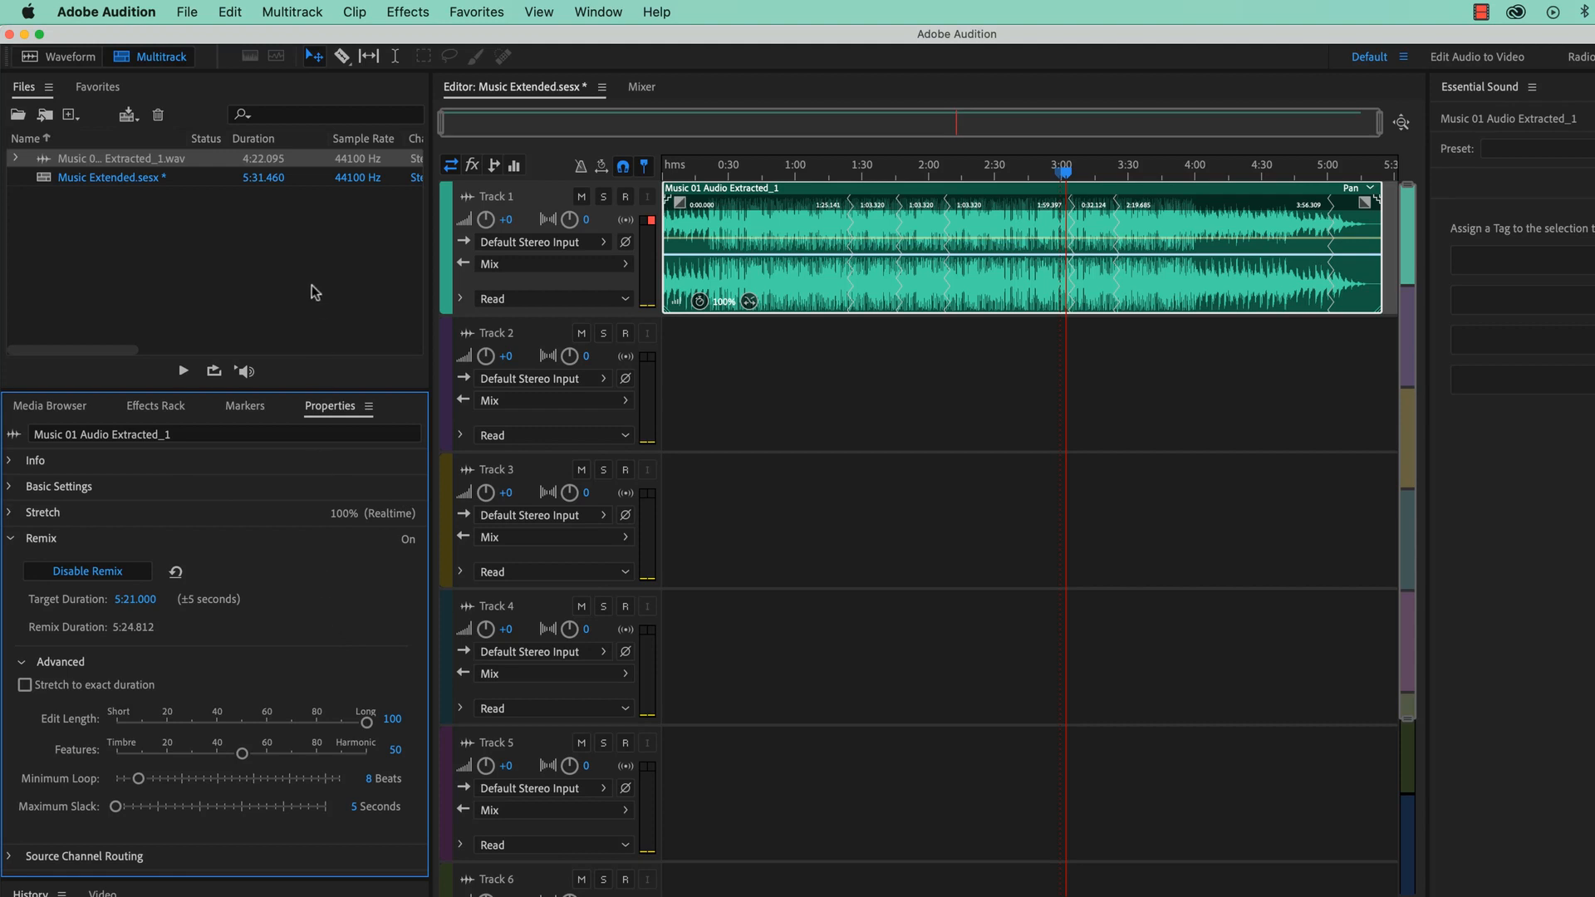
# Step: Export a multitrack mixdown of the entire session as Music Extended_mixdown.wav into the Music Extended folder on the Desktop
pyautogui.click(189, 12)
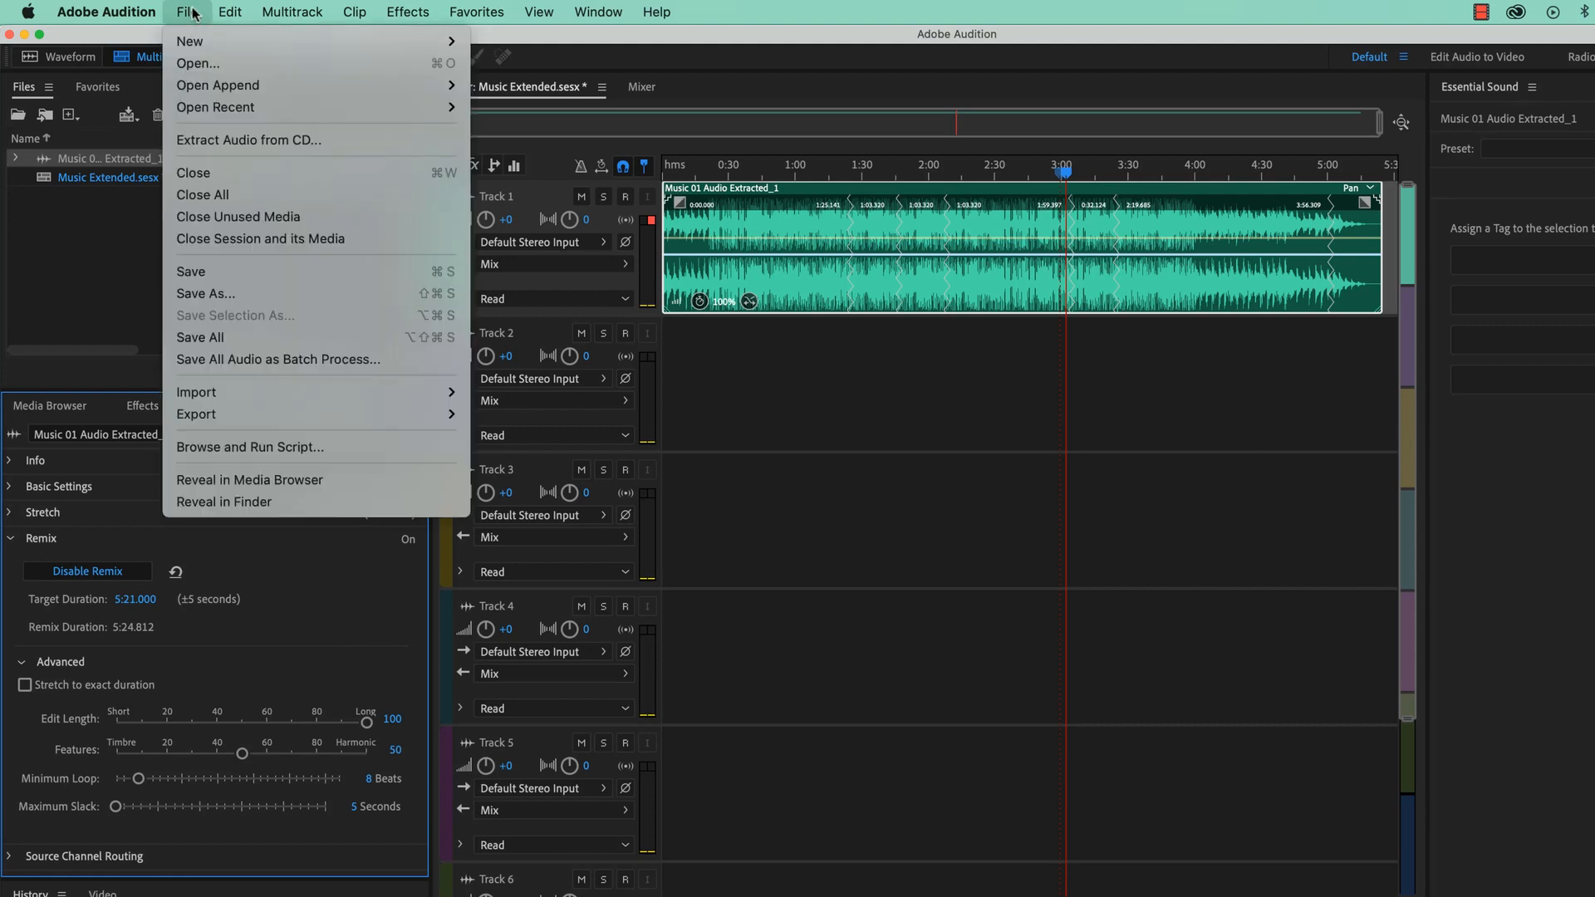
pyautogui.moveTo(304, 414)
pyautogui.moveTo(592, 512)
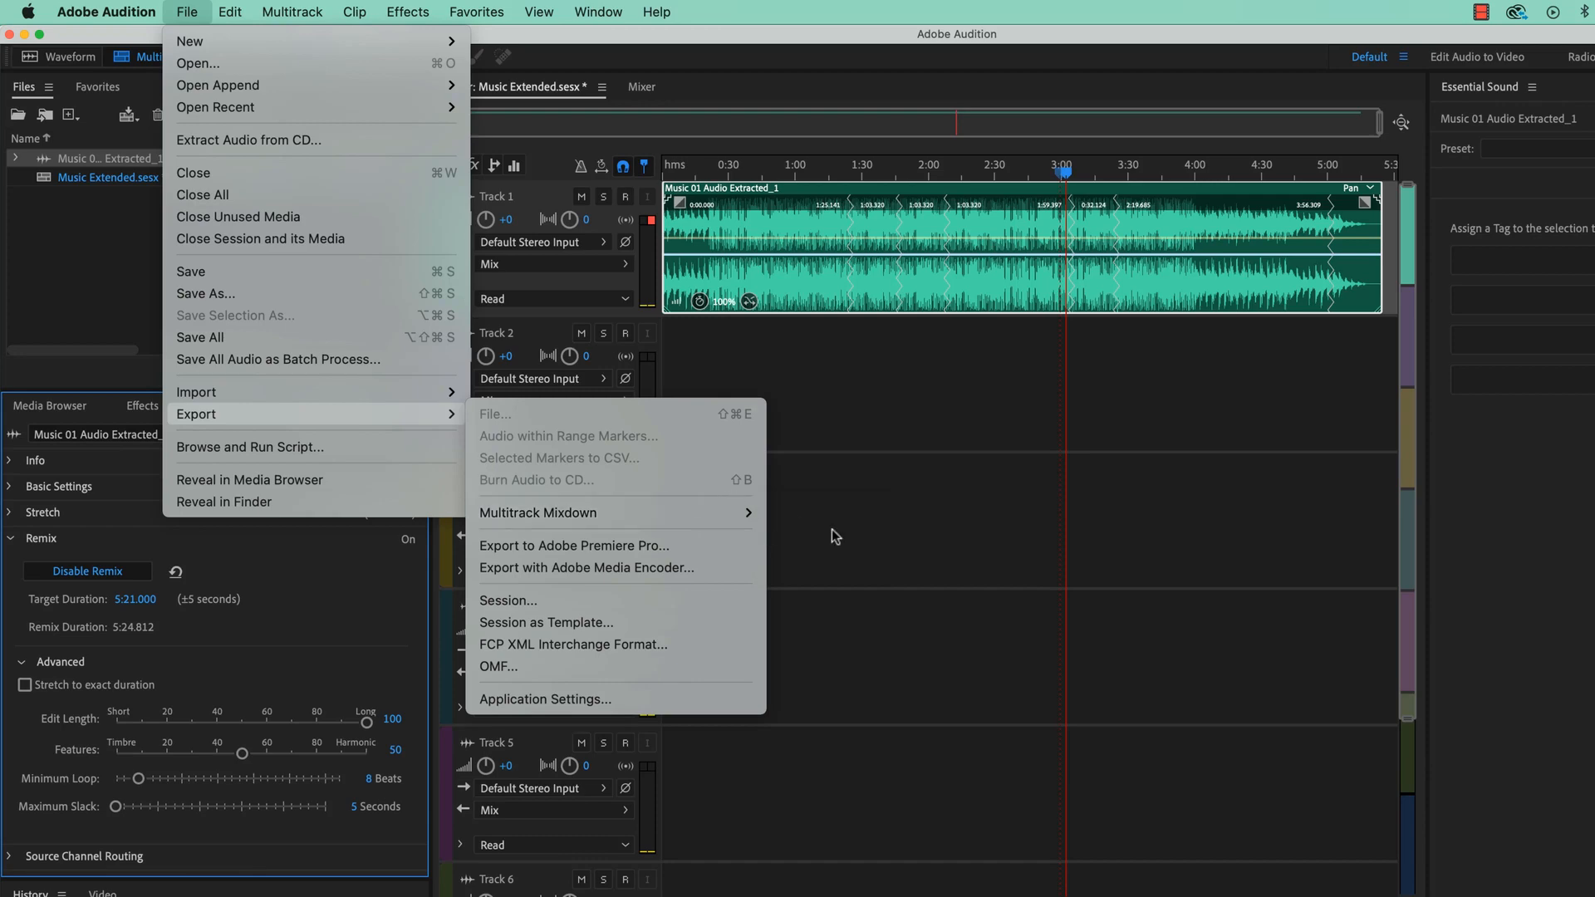
pyautogui.click(806, 536)
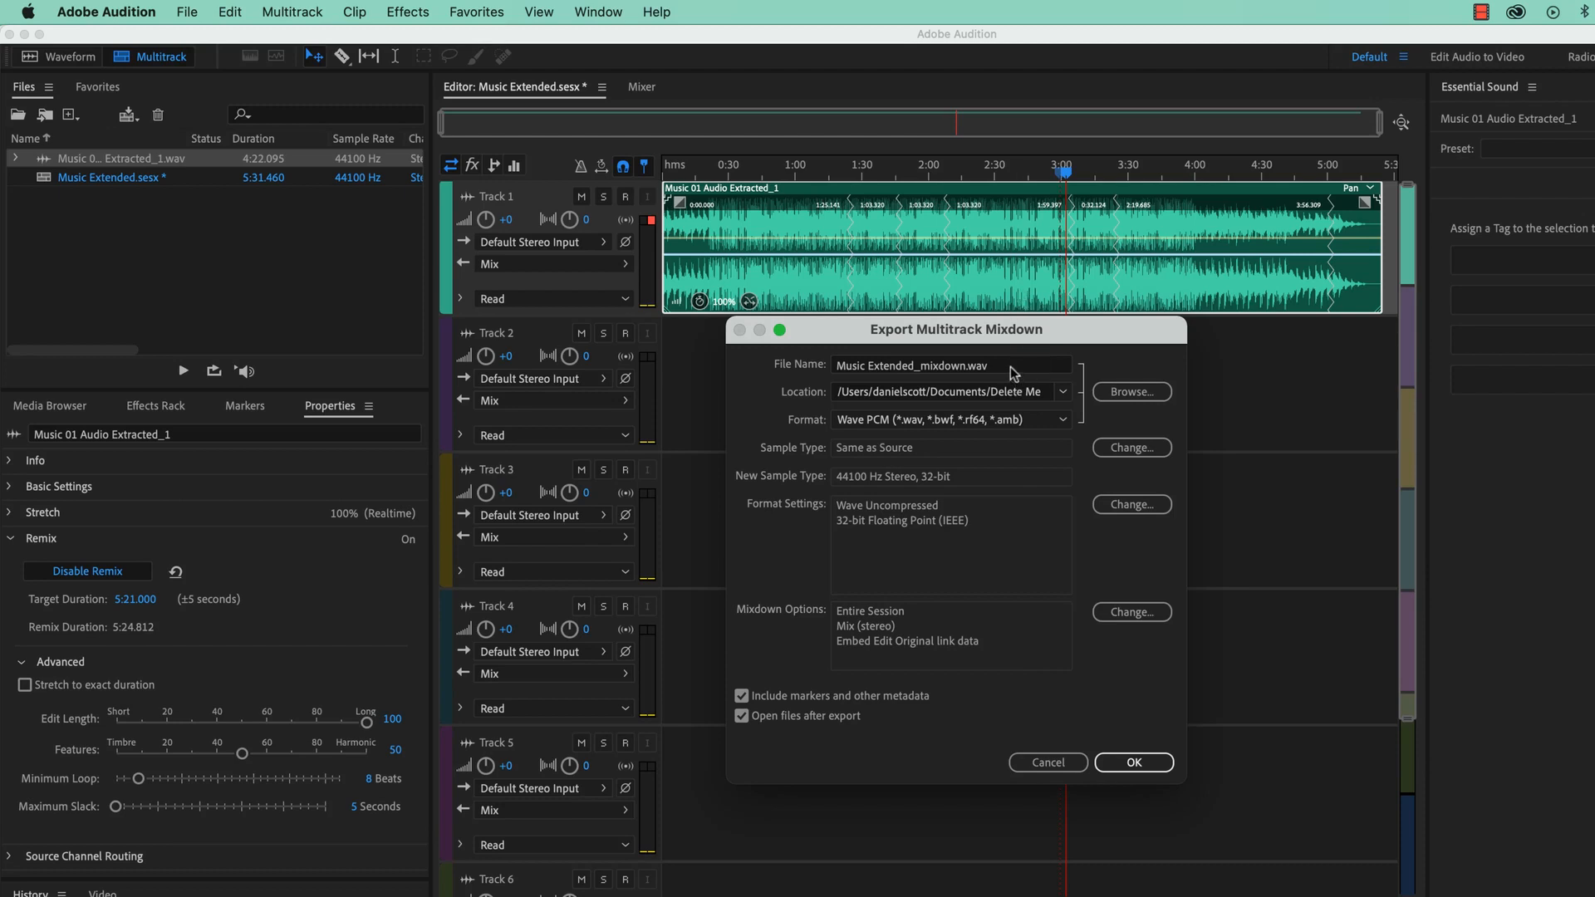
pyautogui.click(1124, 396)
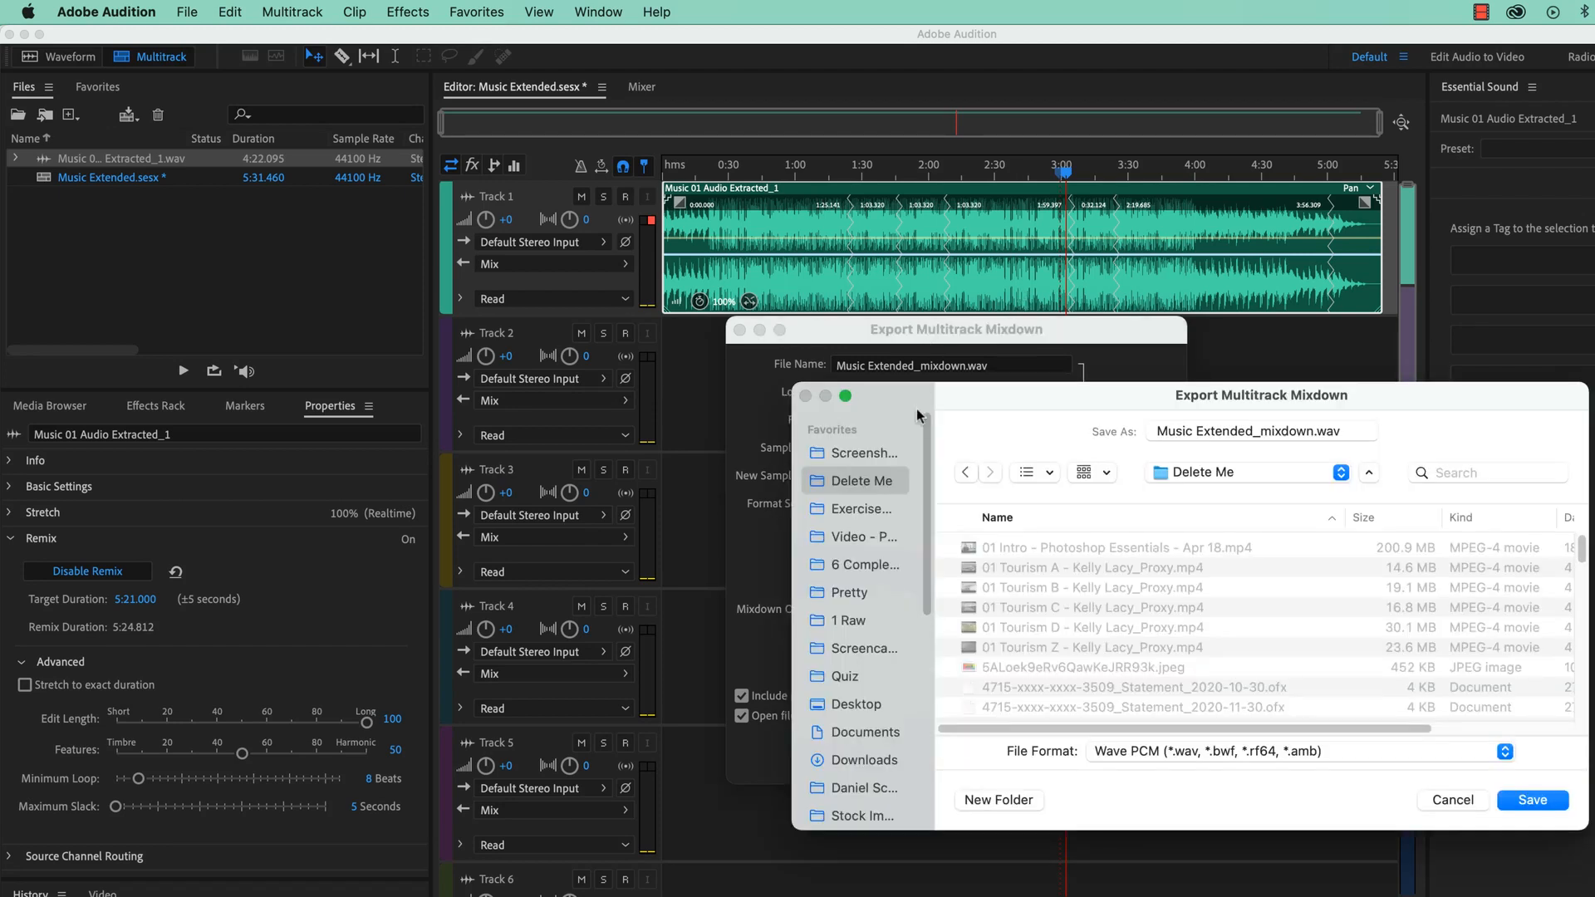
pyautogui.click(870, 704)
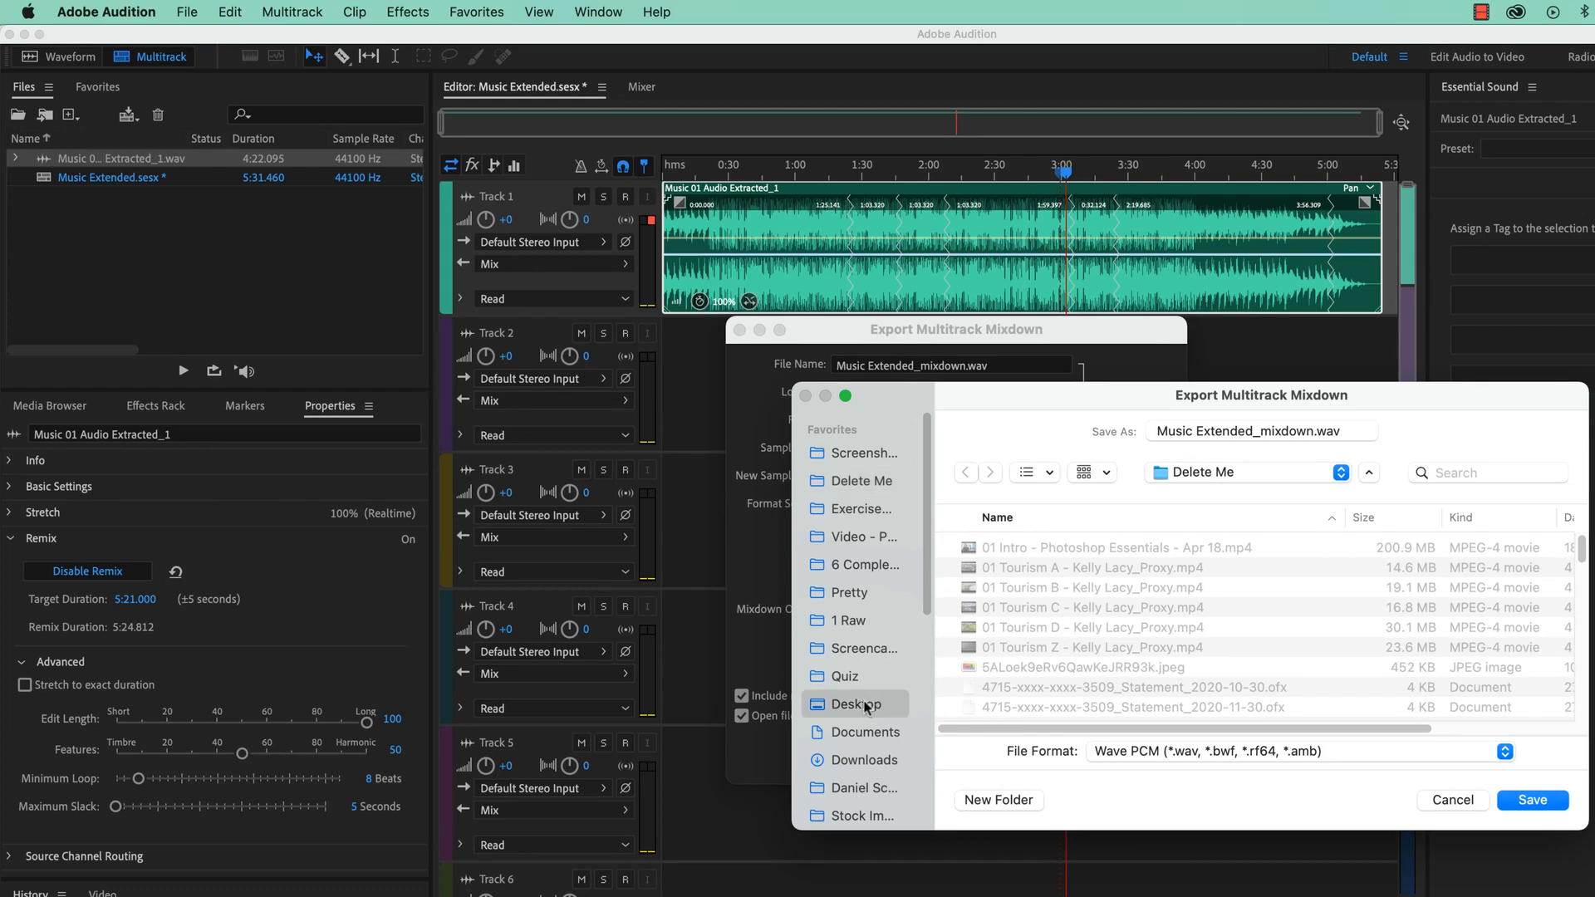
pyautogui.scroll(-2, 1055, 645)
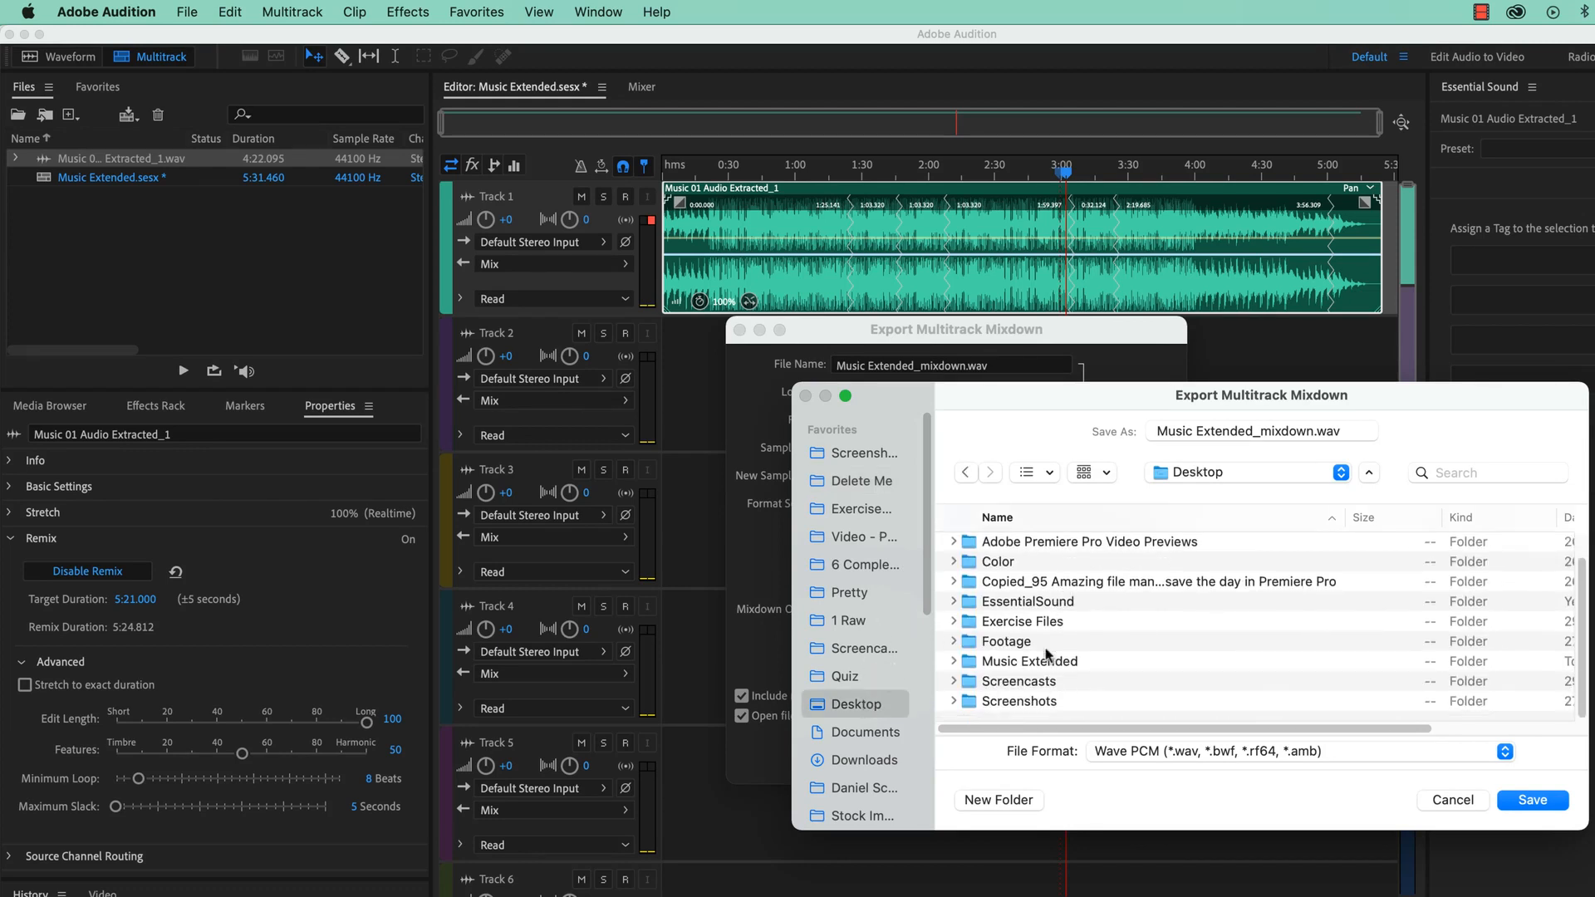
pyautogui.doubleClick(1003, 662)
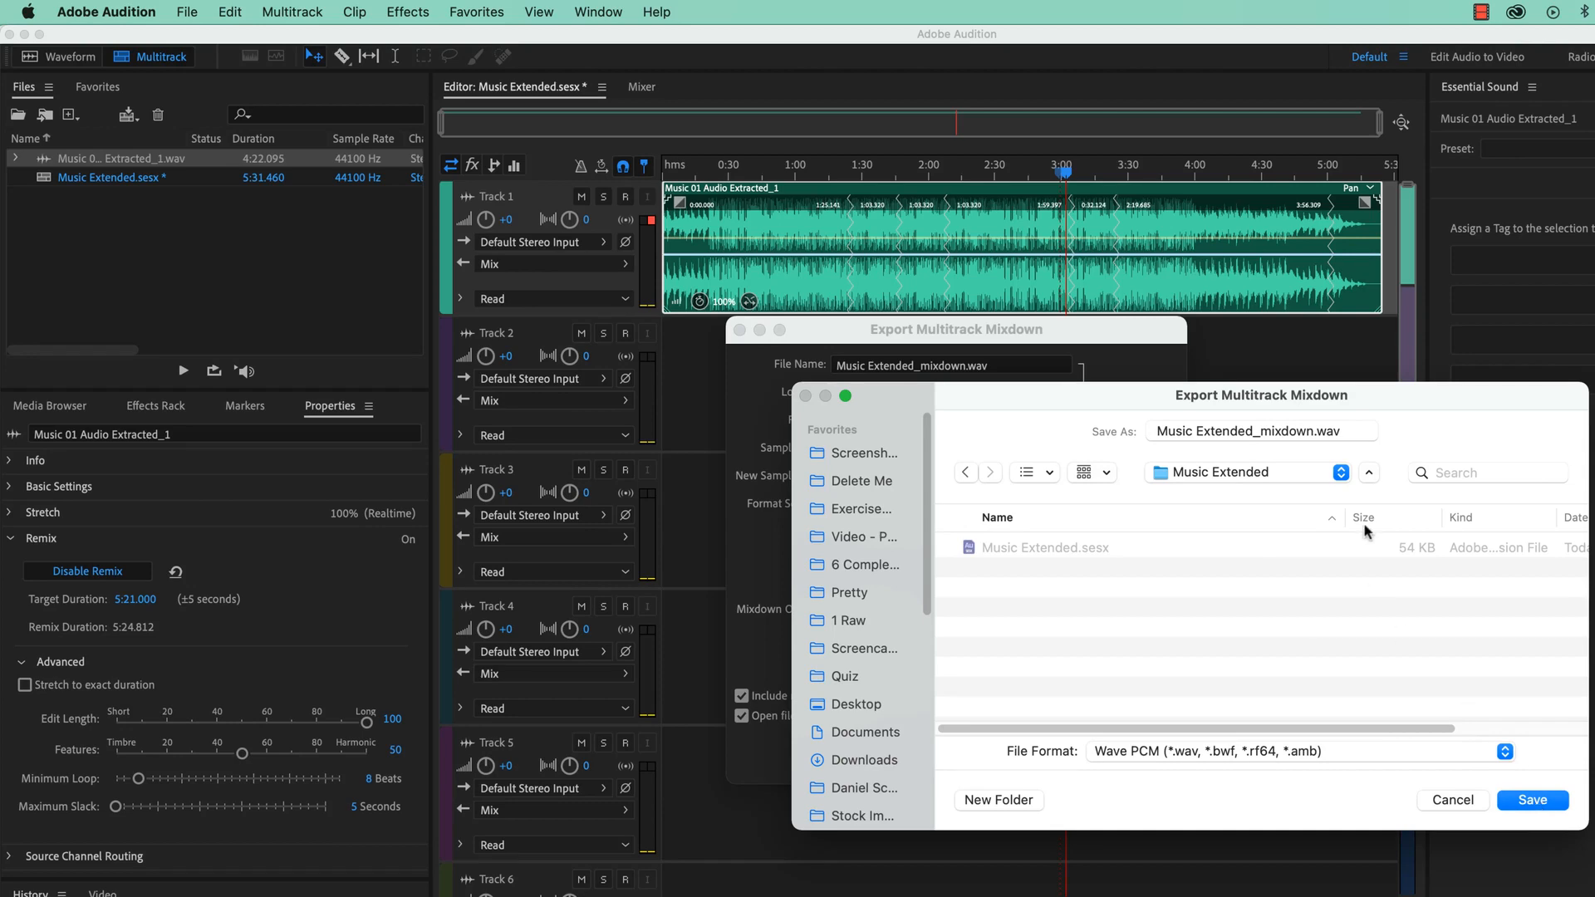
pyautogui.click(1513, 797)
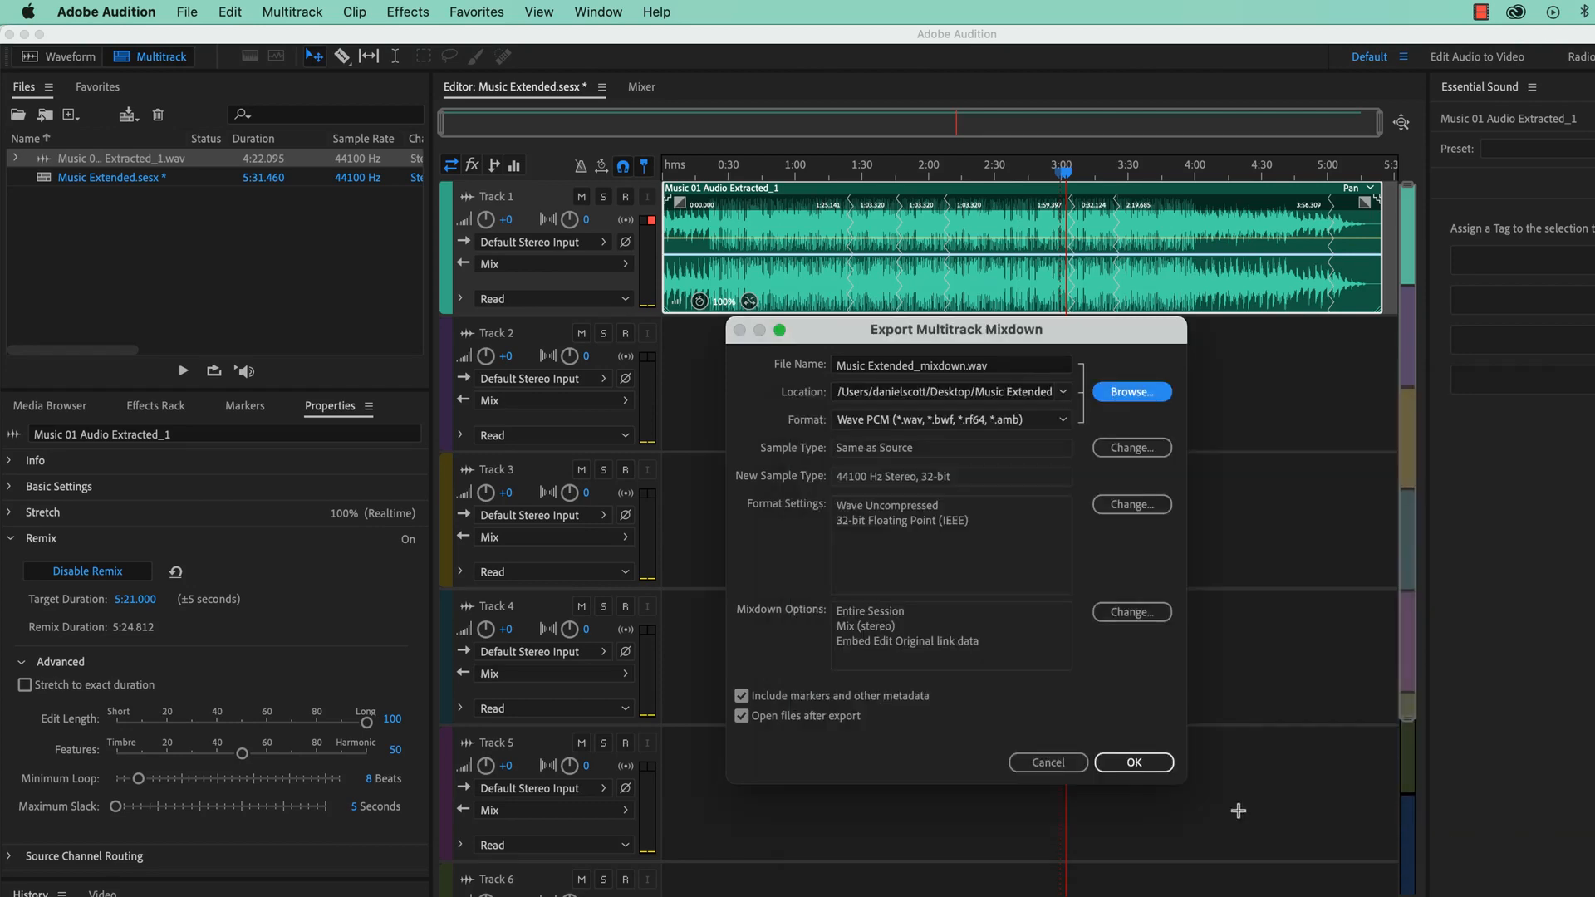
pyautogui.click(1146, 764)
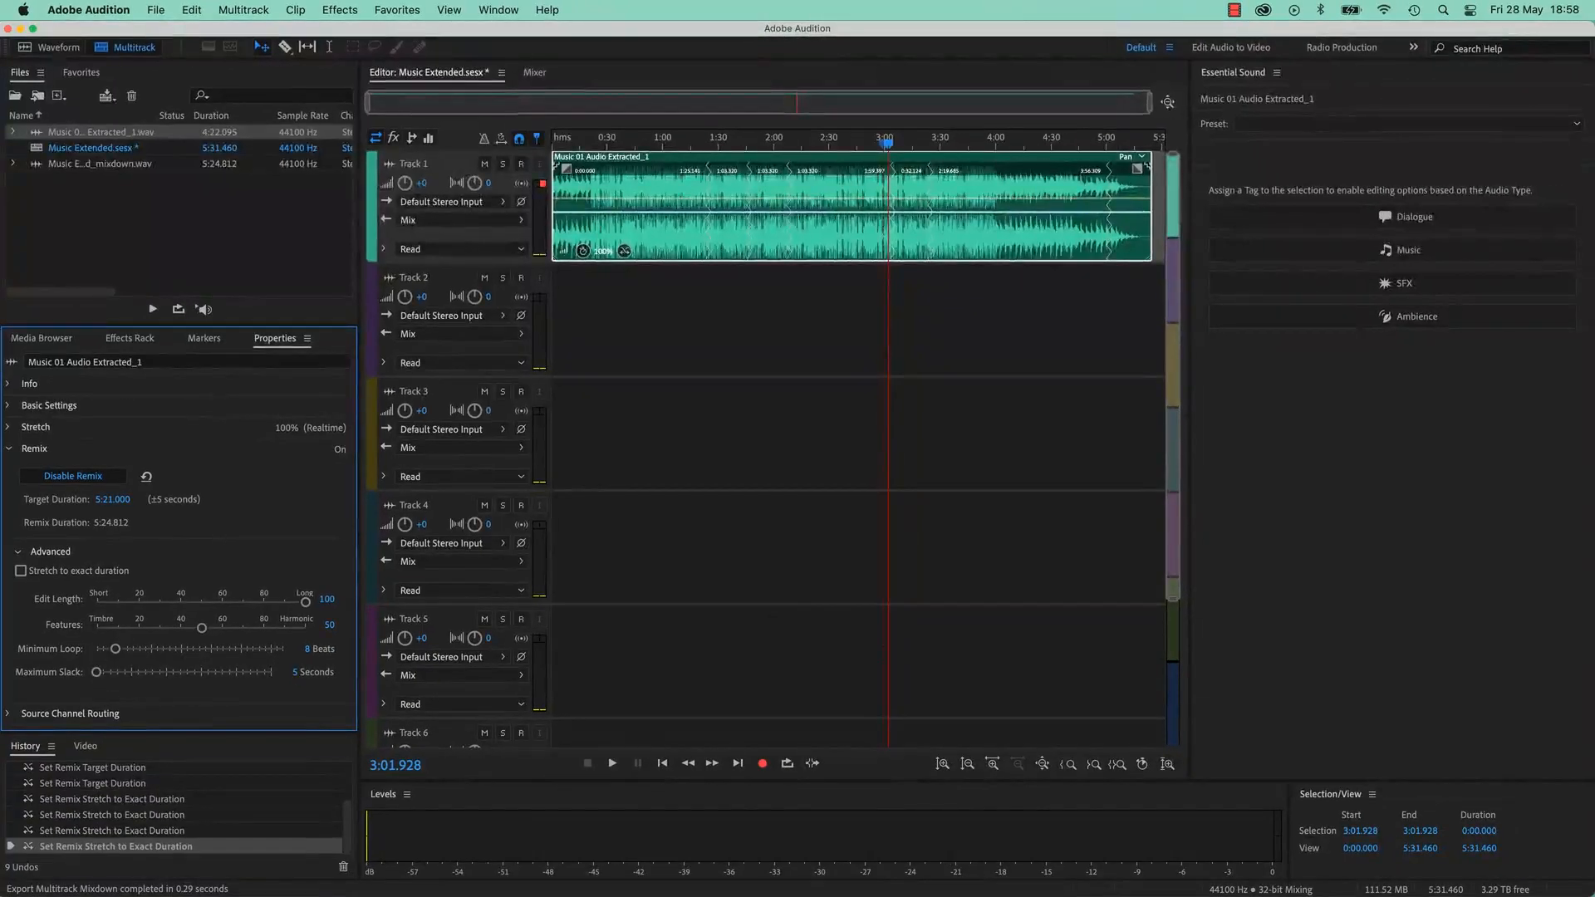
# Step: Switch to Finder and select Music Extended_mixdown.wav in the Desktop's Music Extended folder
pyautogui.press('super+Tab')
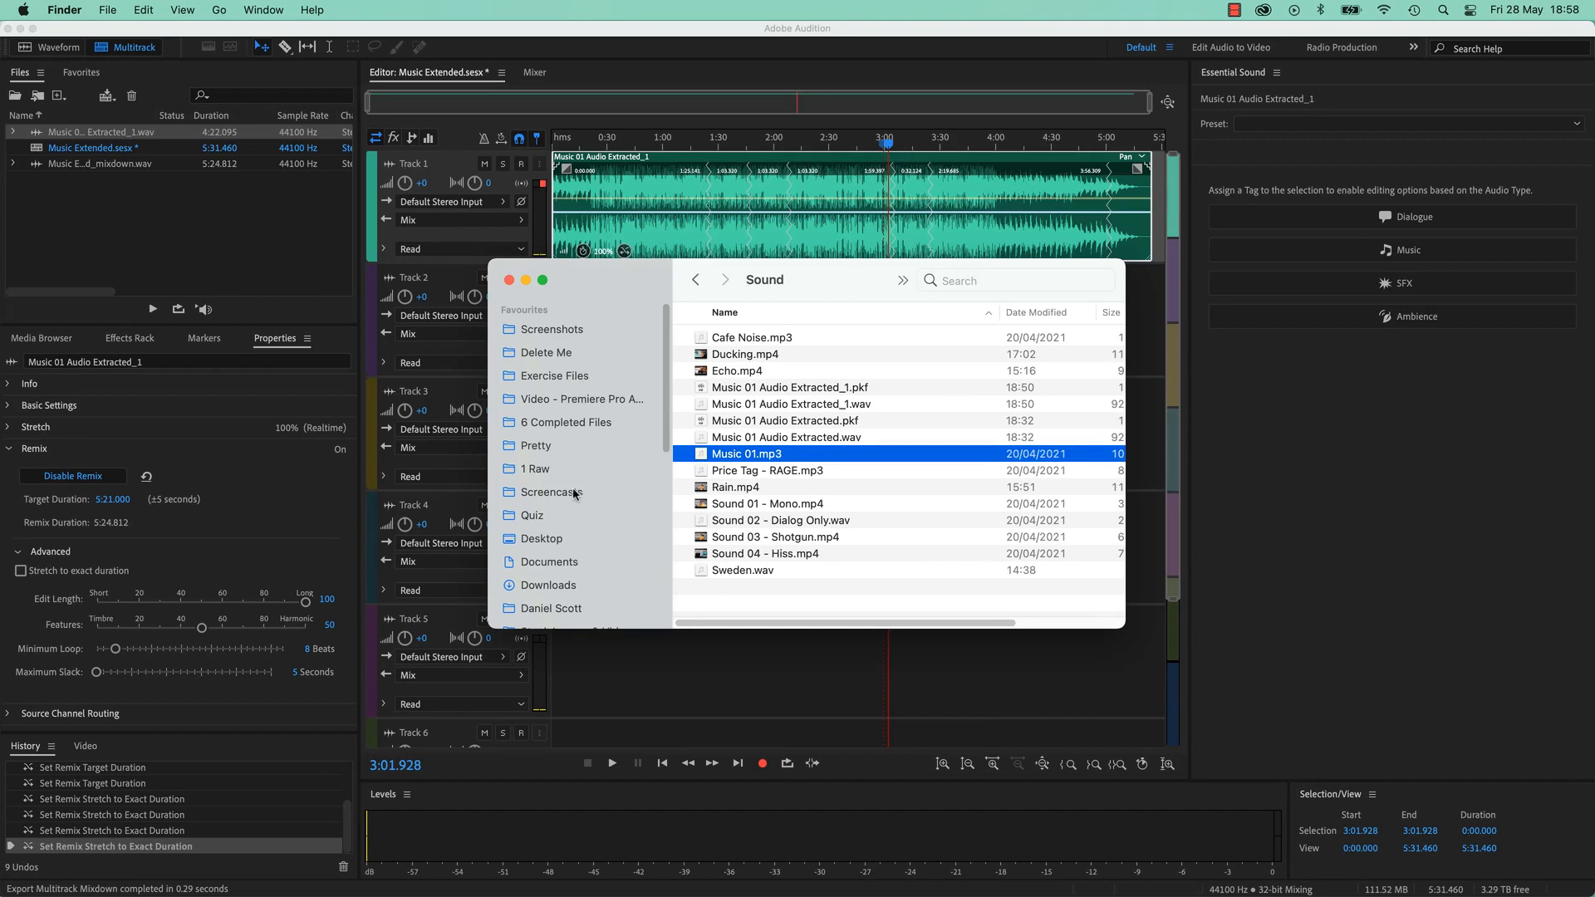
pyautogui.click(578, 535)
pyautogui.click(739, 471)
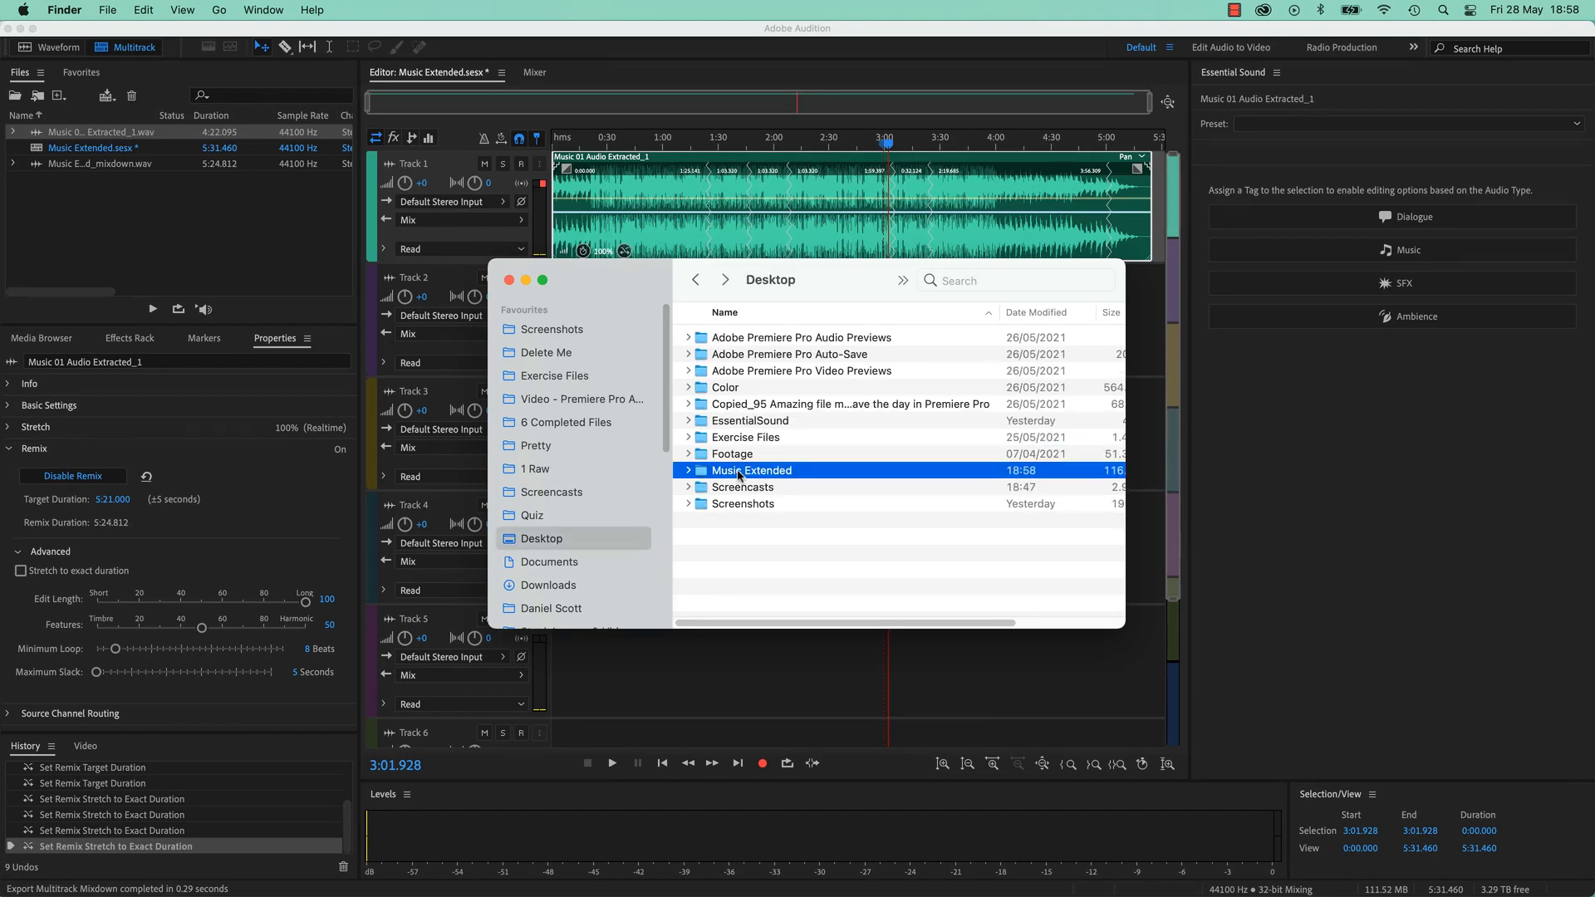
pyautogui.doubleClick(739, 472)
pyautogui.click(844, 357)
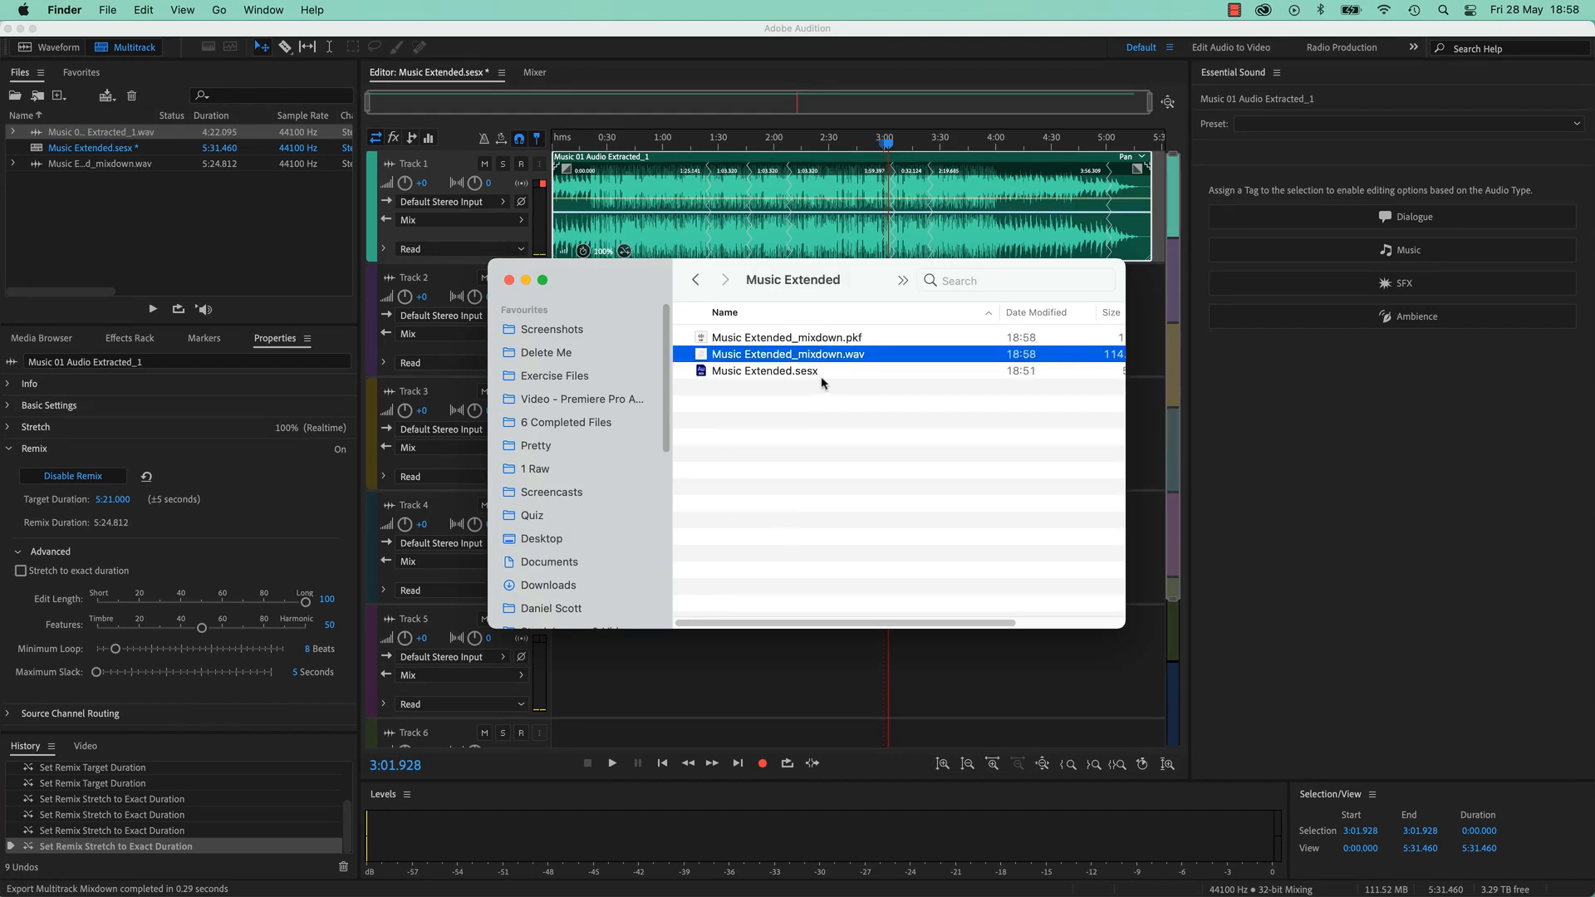
# Step: Import Music Extended_mixdown.wav into the Premiere Pro project and delete Music 01 Audio Extracted_1 along with its sequence references
pyautogui.moveTo(823, 355); pyautogui.dragTo(769, 378)
pyautogui.moveTo(573, 896); pyautogui.dragTo(213, 432)
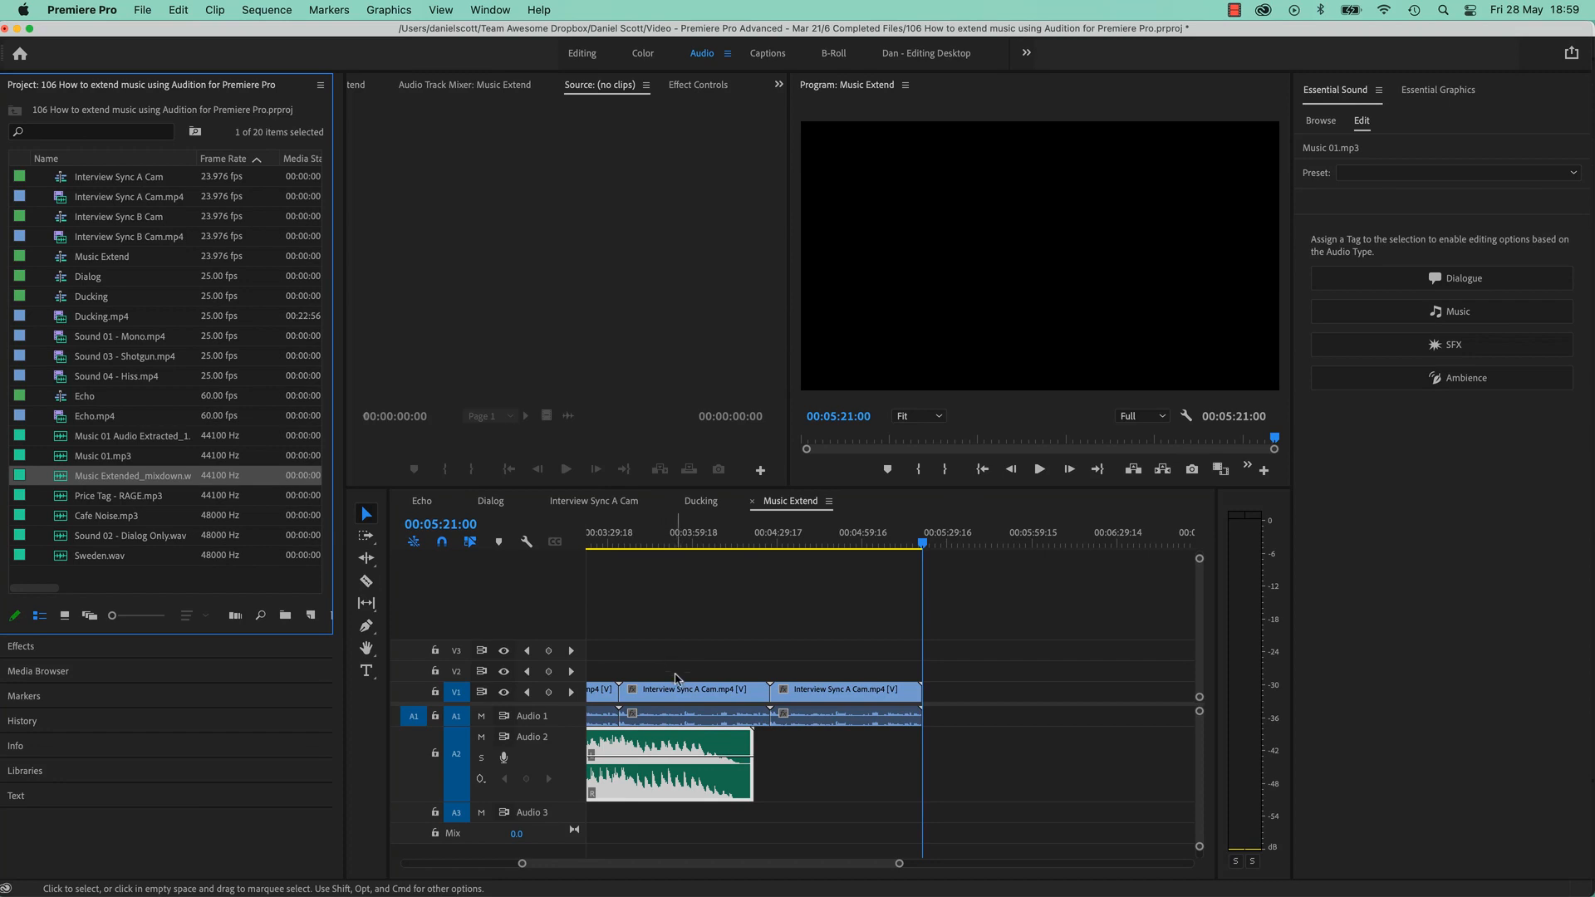
pyautogui.click(149, 444)
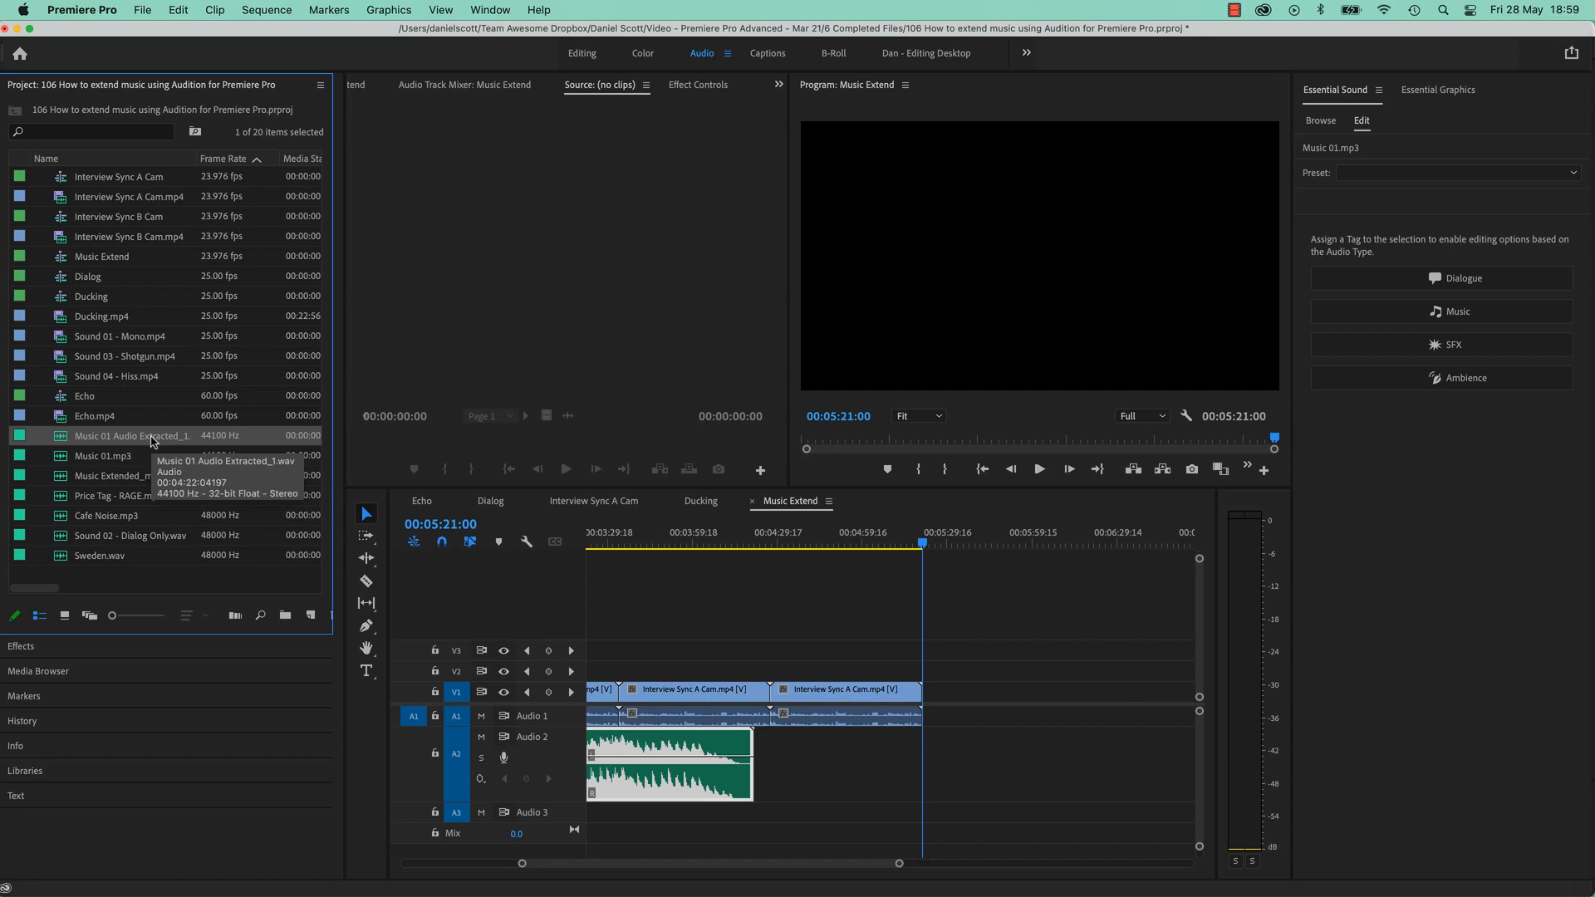
pyautogui.press('Delete')
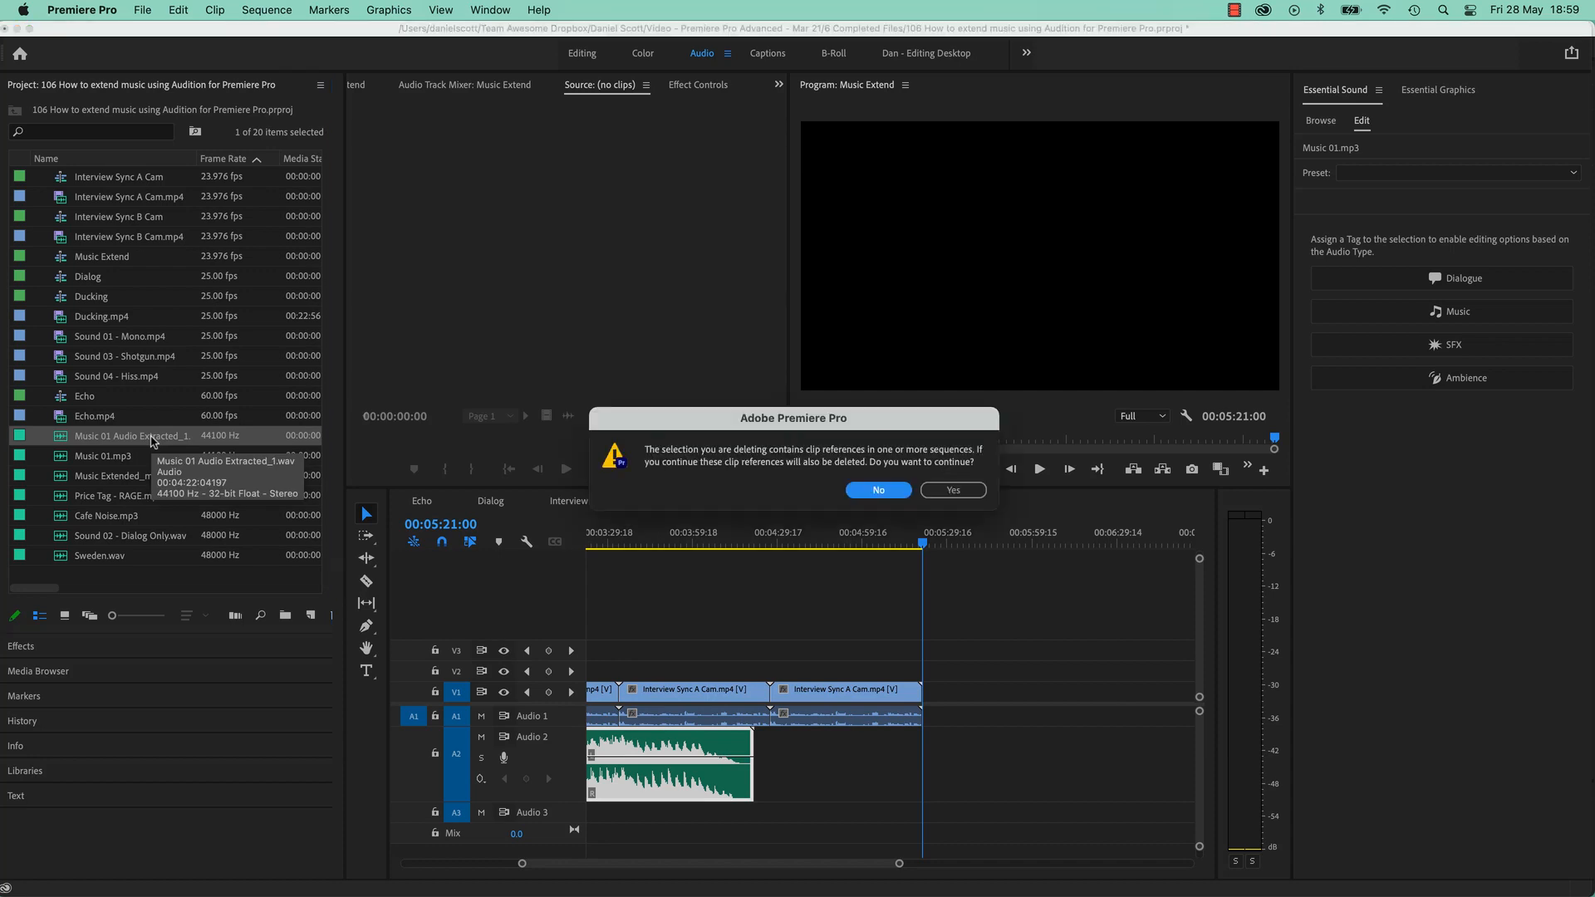
pyautogui.click(938, 495)
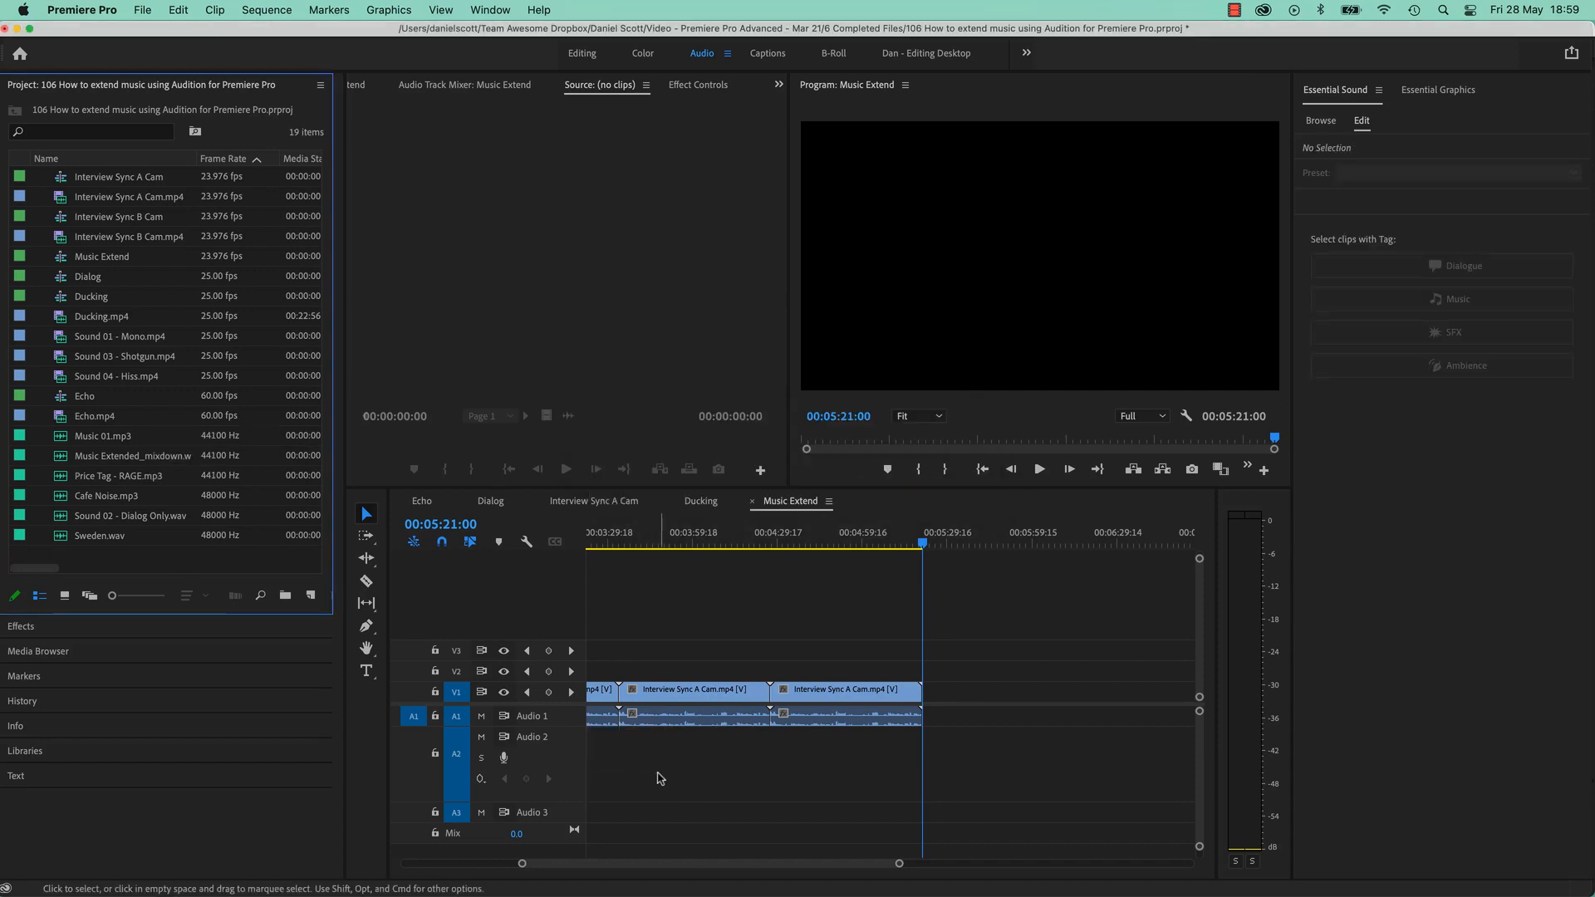
# Step: Place Music Extended_mixdown.wav on Audio 2 at the start of the Music Extend sequence and play the ending
pyautogui.press('\\')
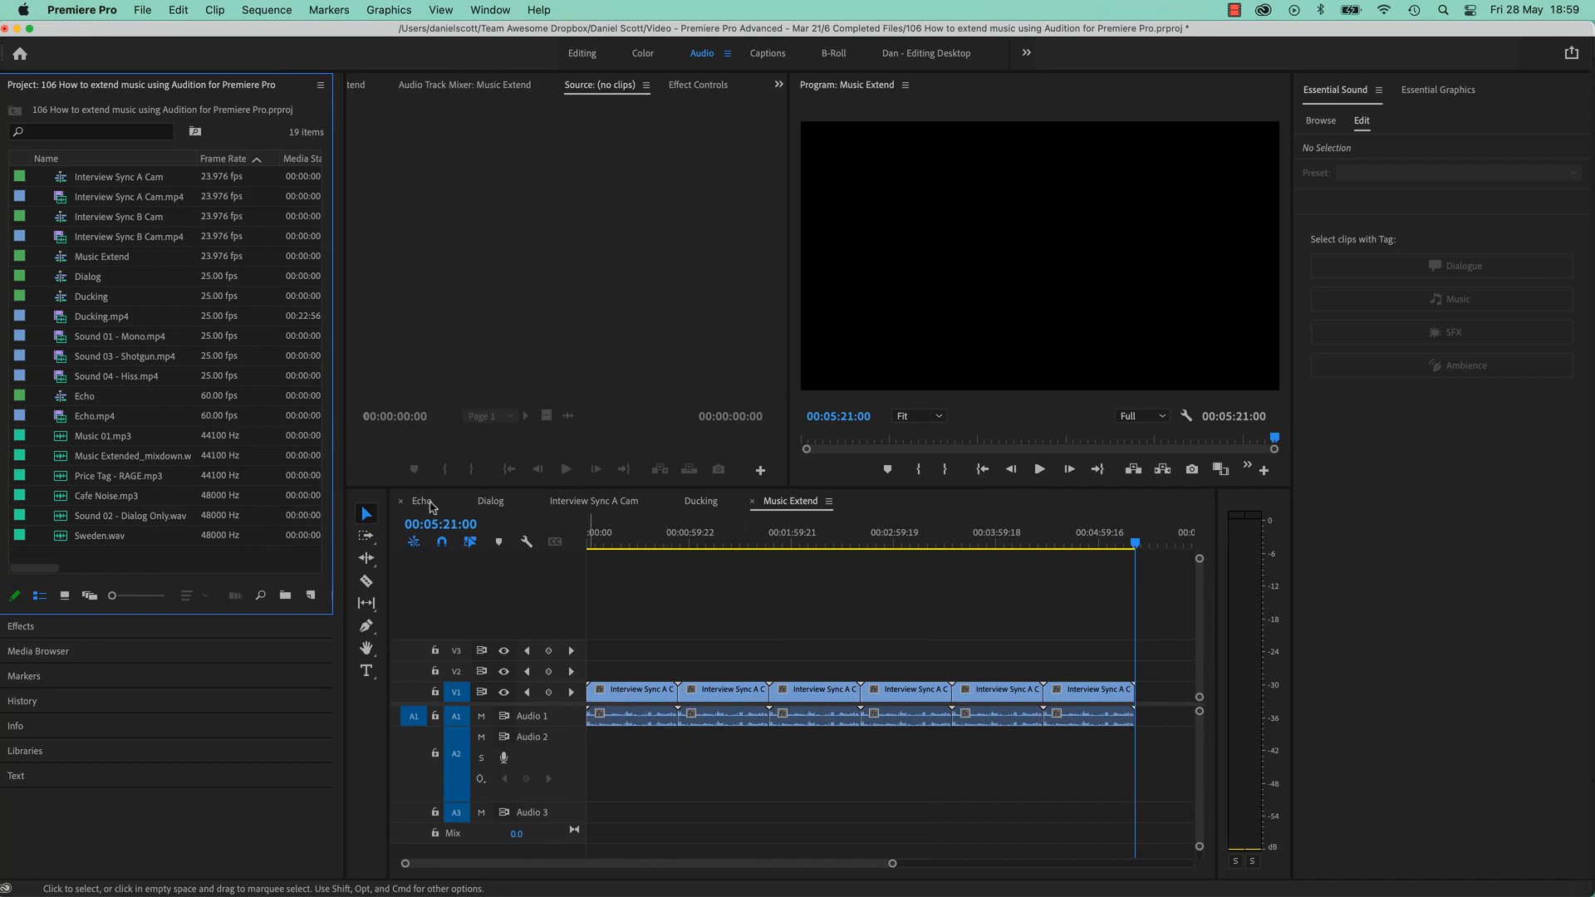
pyautogui.click(123, 459)
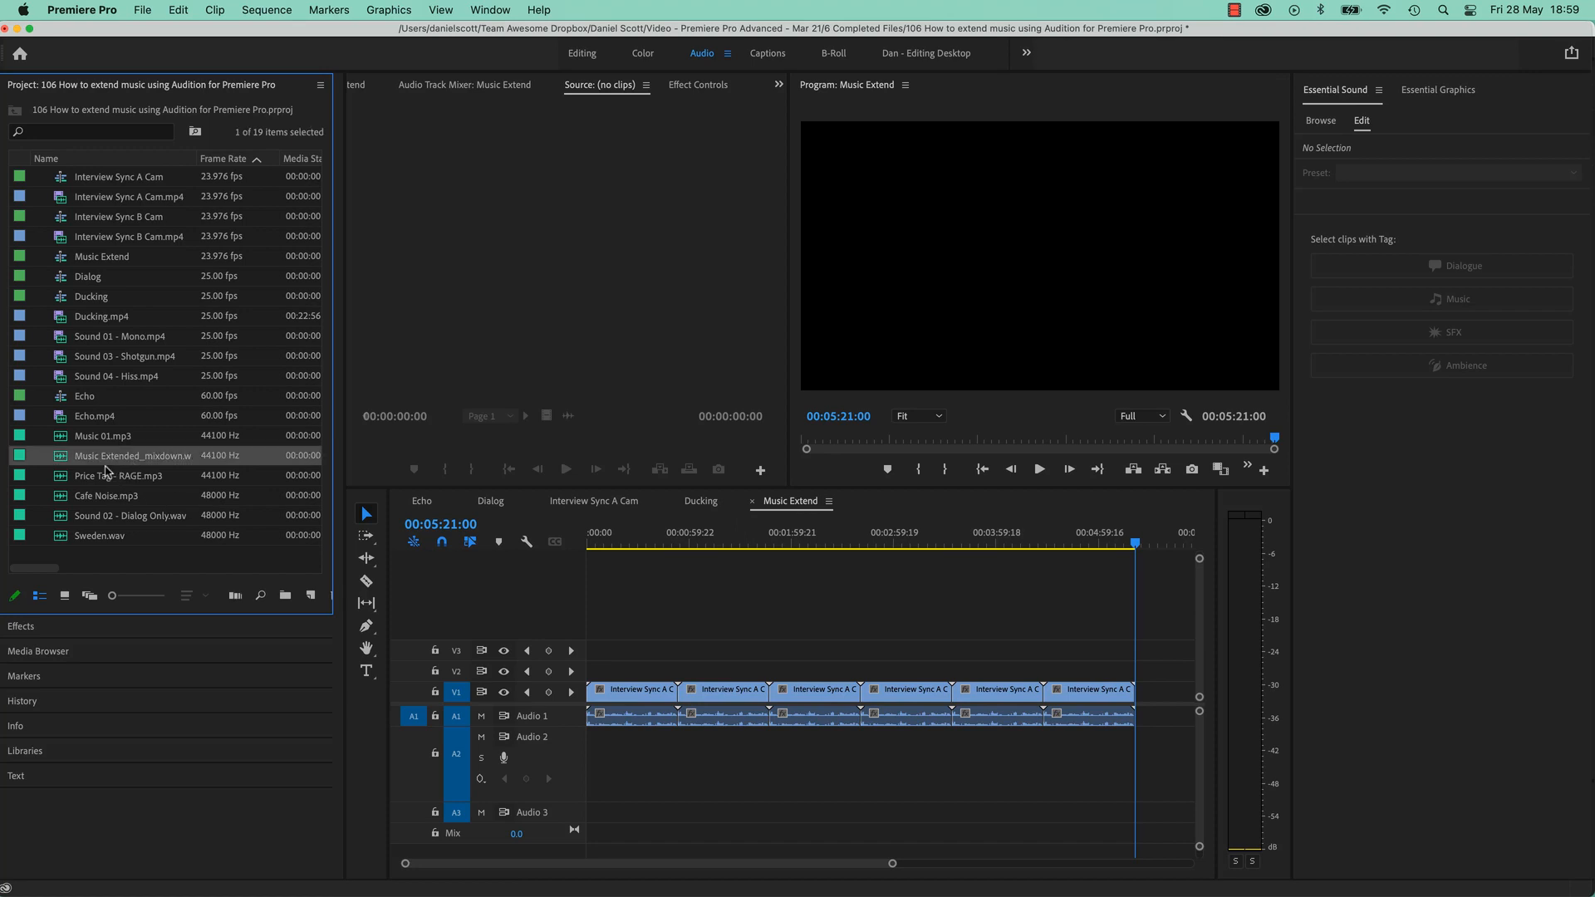
pyautogui.moveTo(110, 461); pyautogui.dragTo(591, 764)
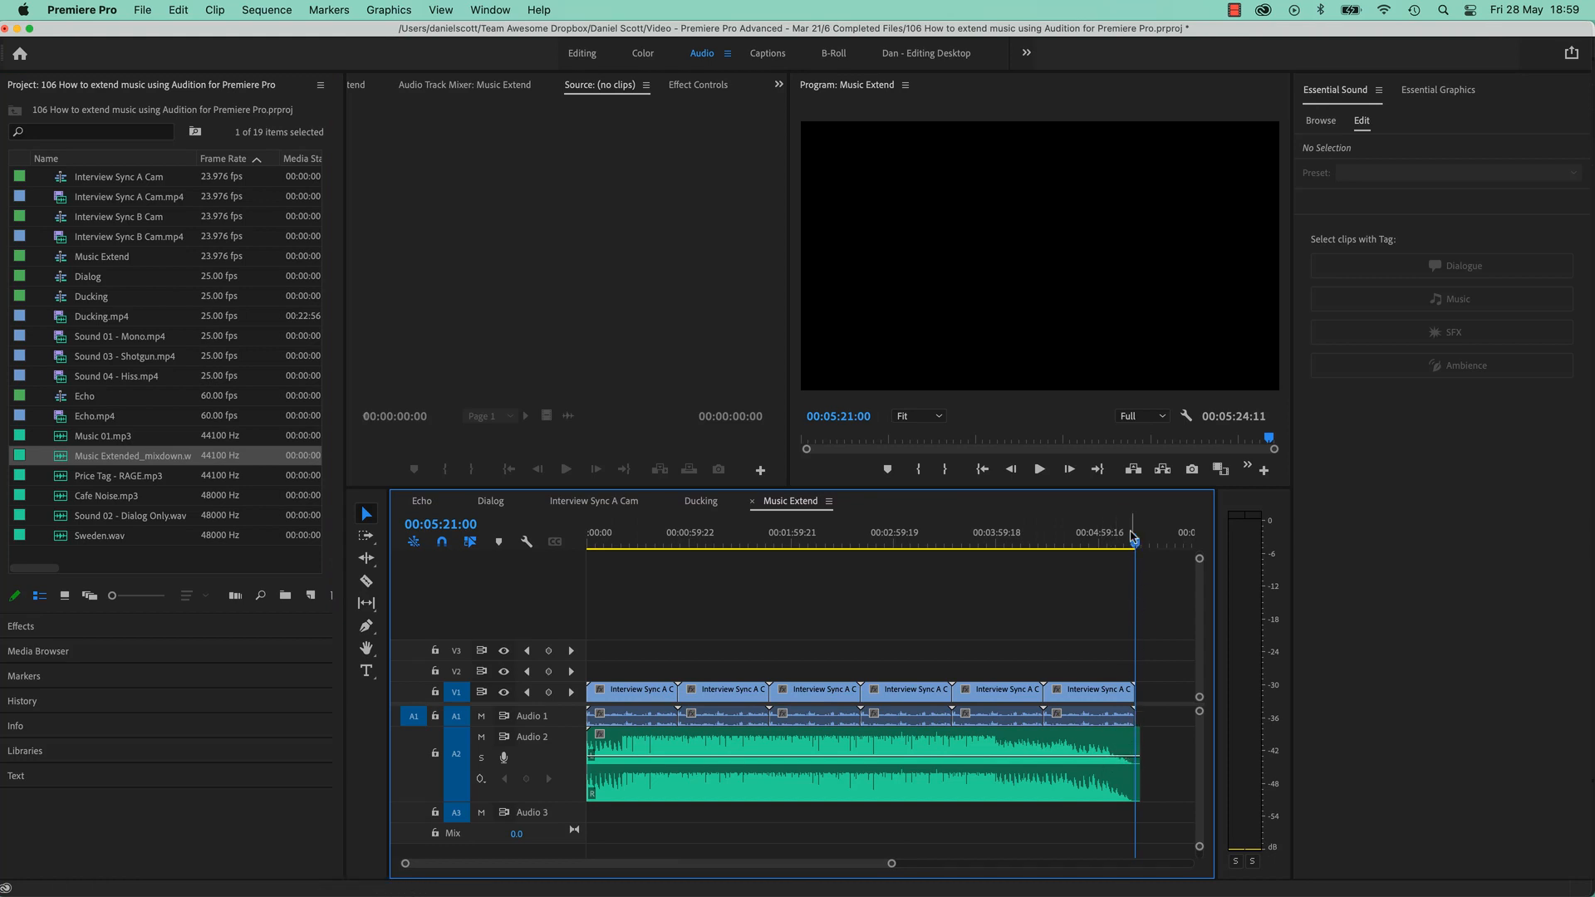
pyautogui.moveTo(1135, 543); pyautogui.dragTo(1120, 548)
pyautogui.press('space')
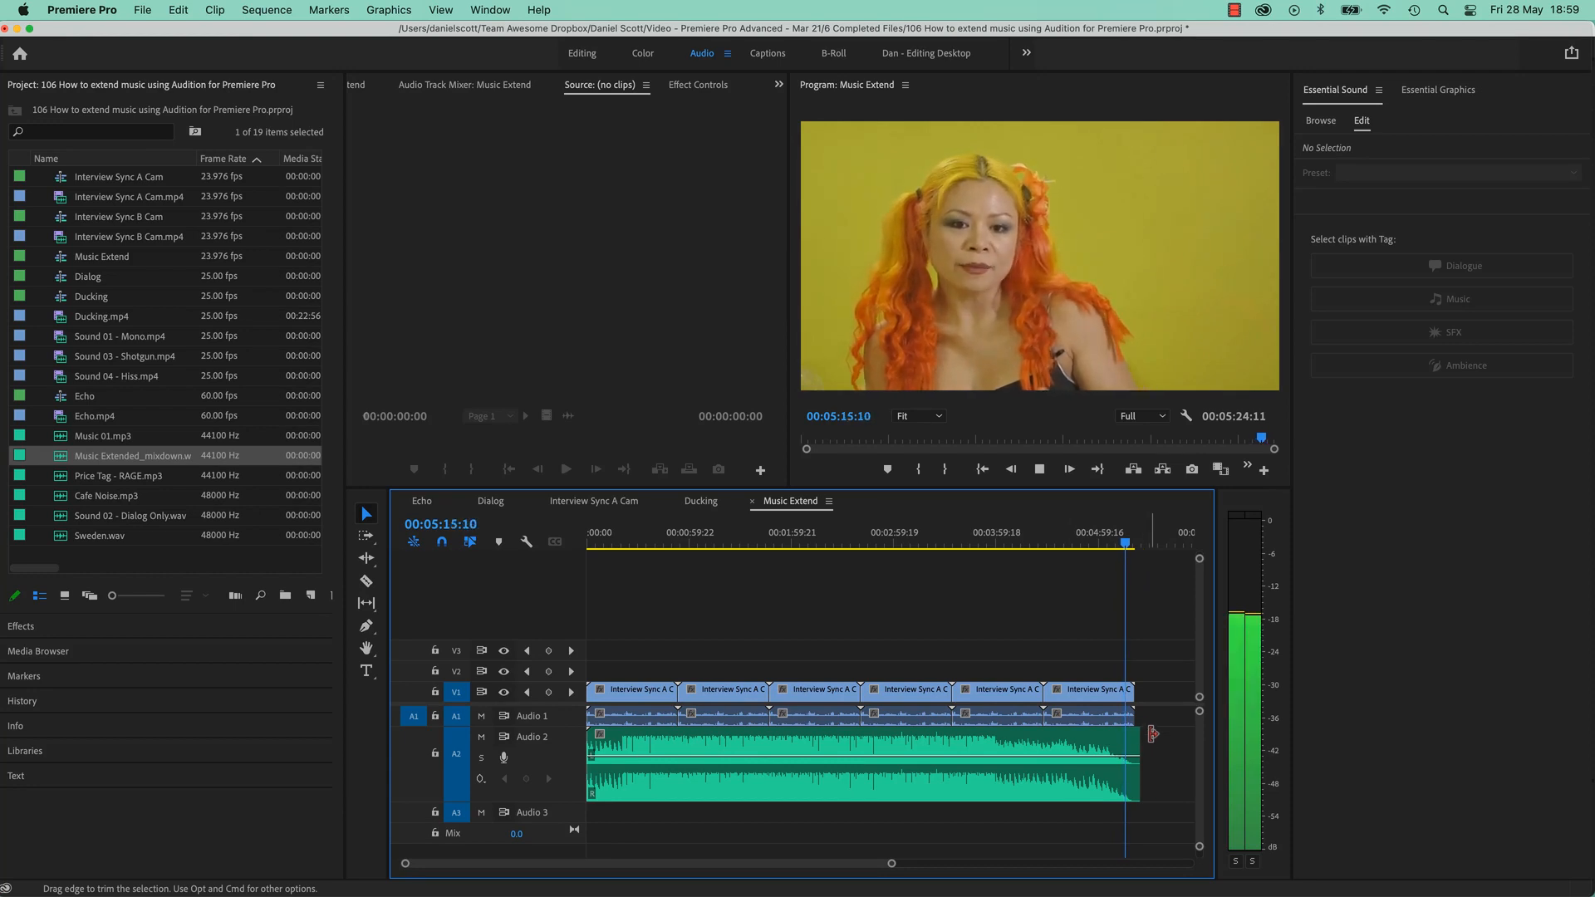
# Step: Tag the mixdown clip on Audio 2 as Music and auto-match its loudness
pyautogui.click(1059, 745)
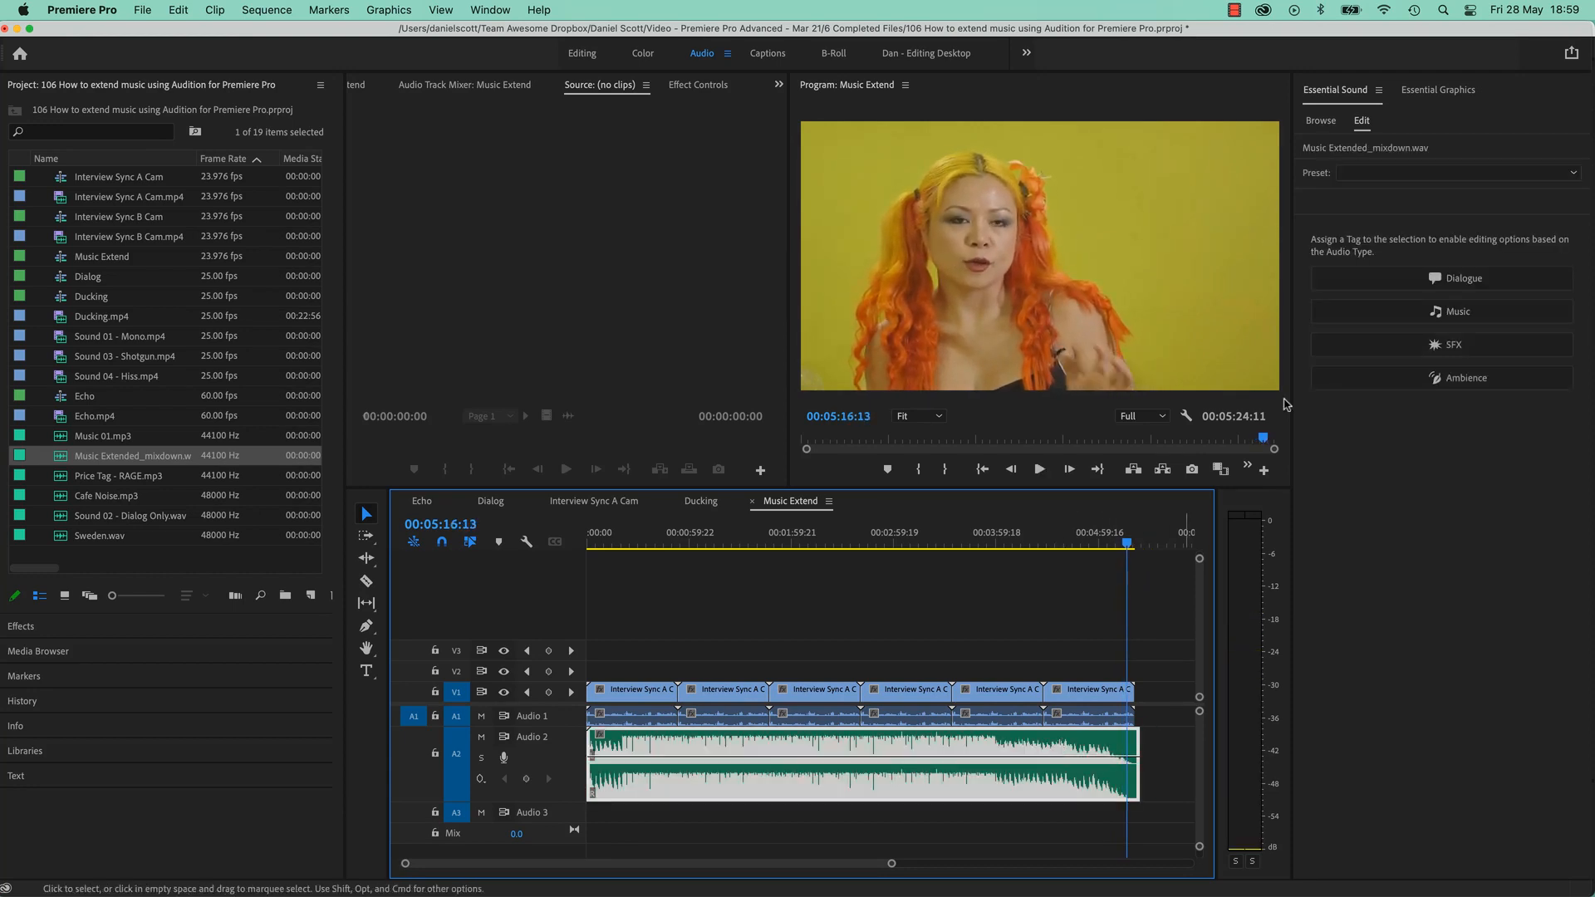
pyautogui.click(1371, 297)
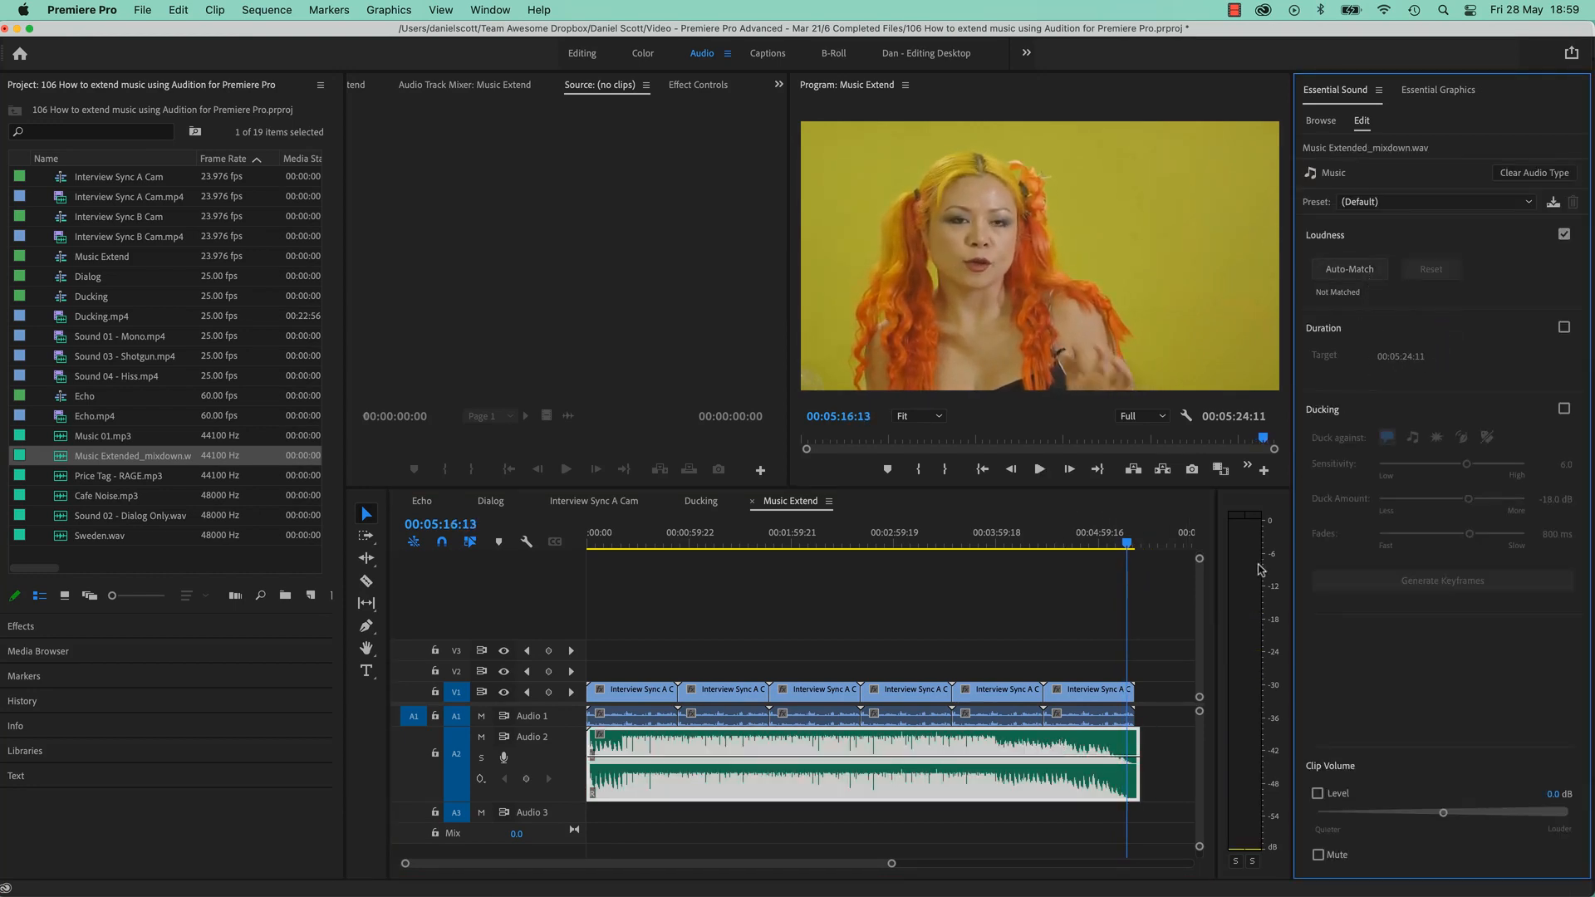
pyautogui.click(1356, 267)
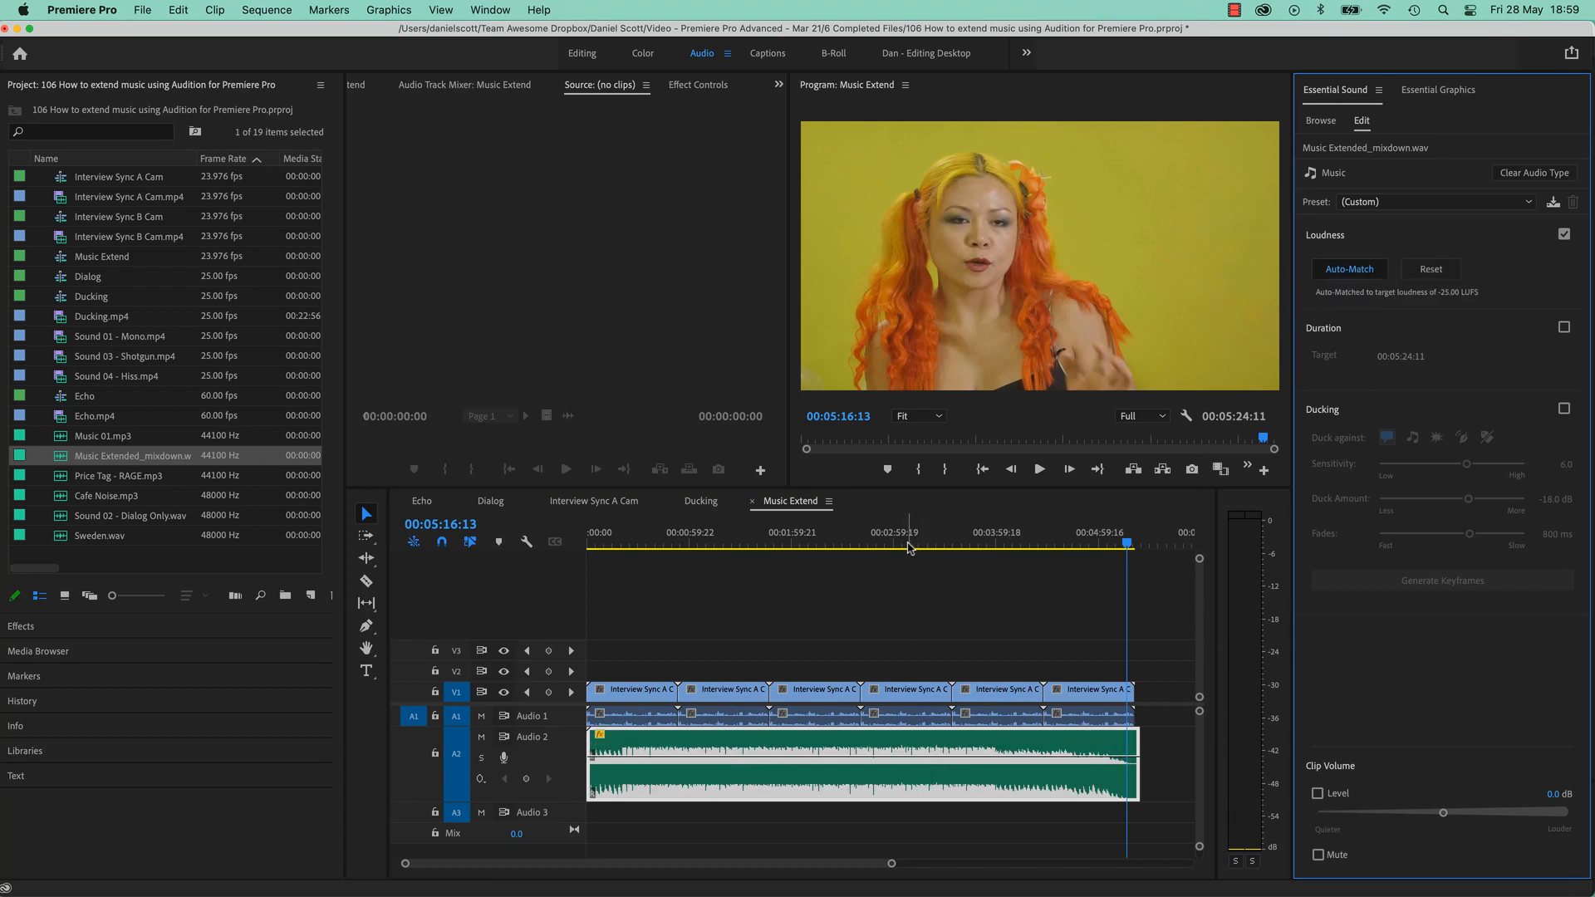
# Step: Play the sequence from near its middle to check the music level, and select all the interview clips on V1 and A1
pyautogui.click(835, 542)
pyautogui.press('space')
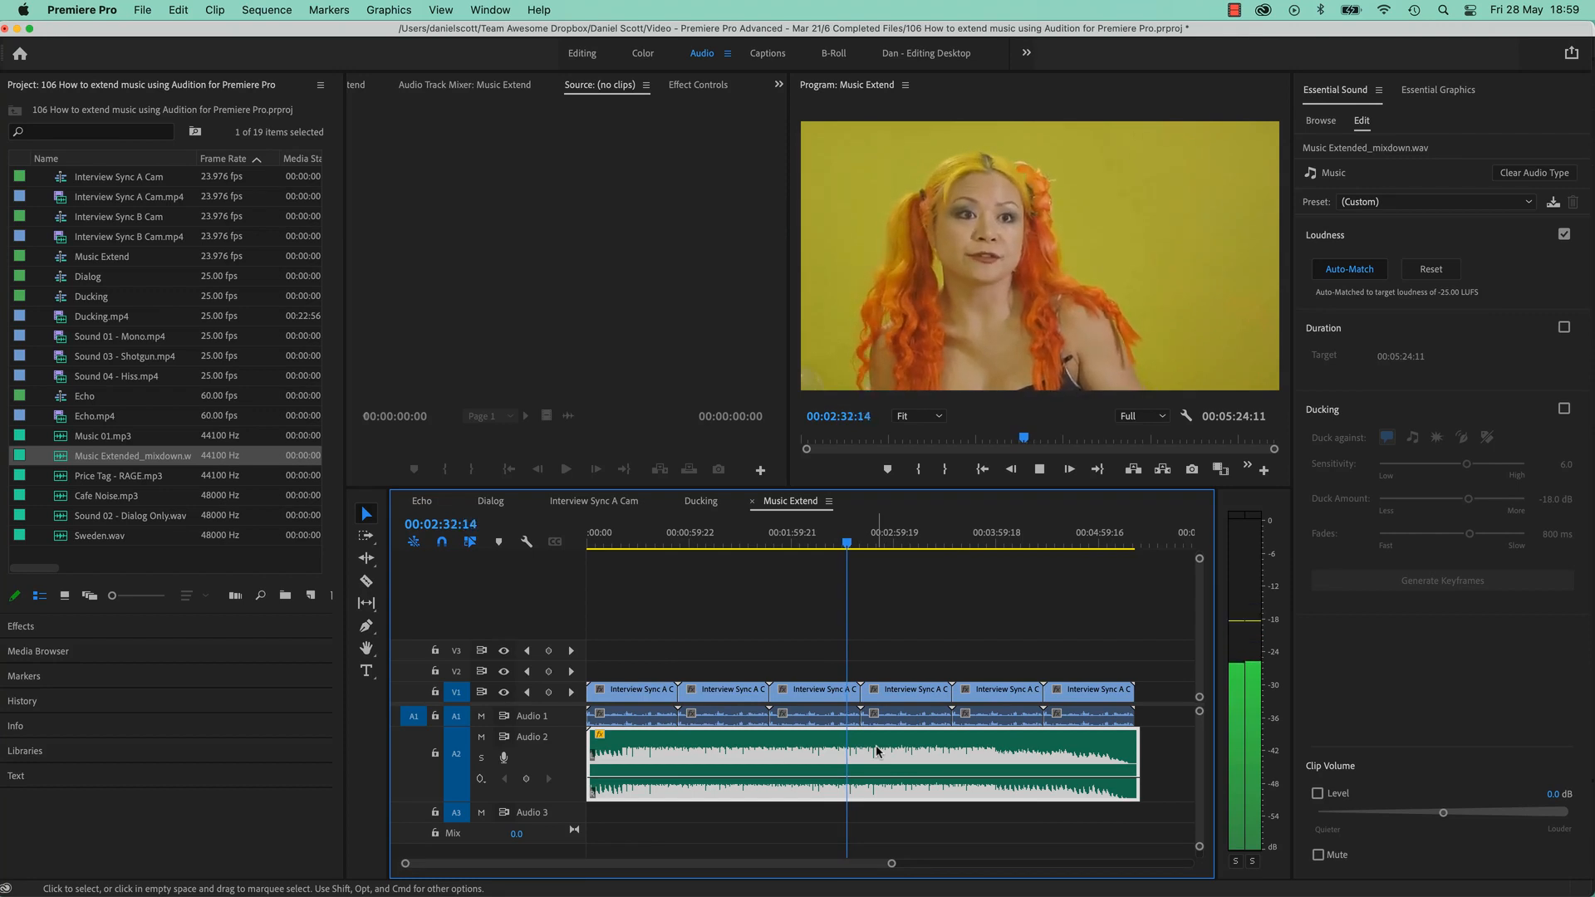
pyautogui.click(876, 752)
pyautogui.press('space')
pyautogui.moveTo(1019, 671); pyautogui.dragTo(635, 725)
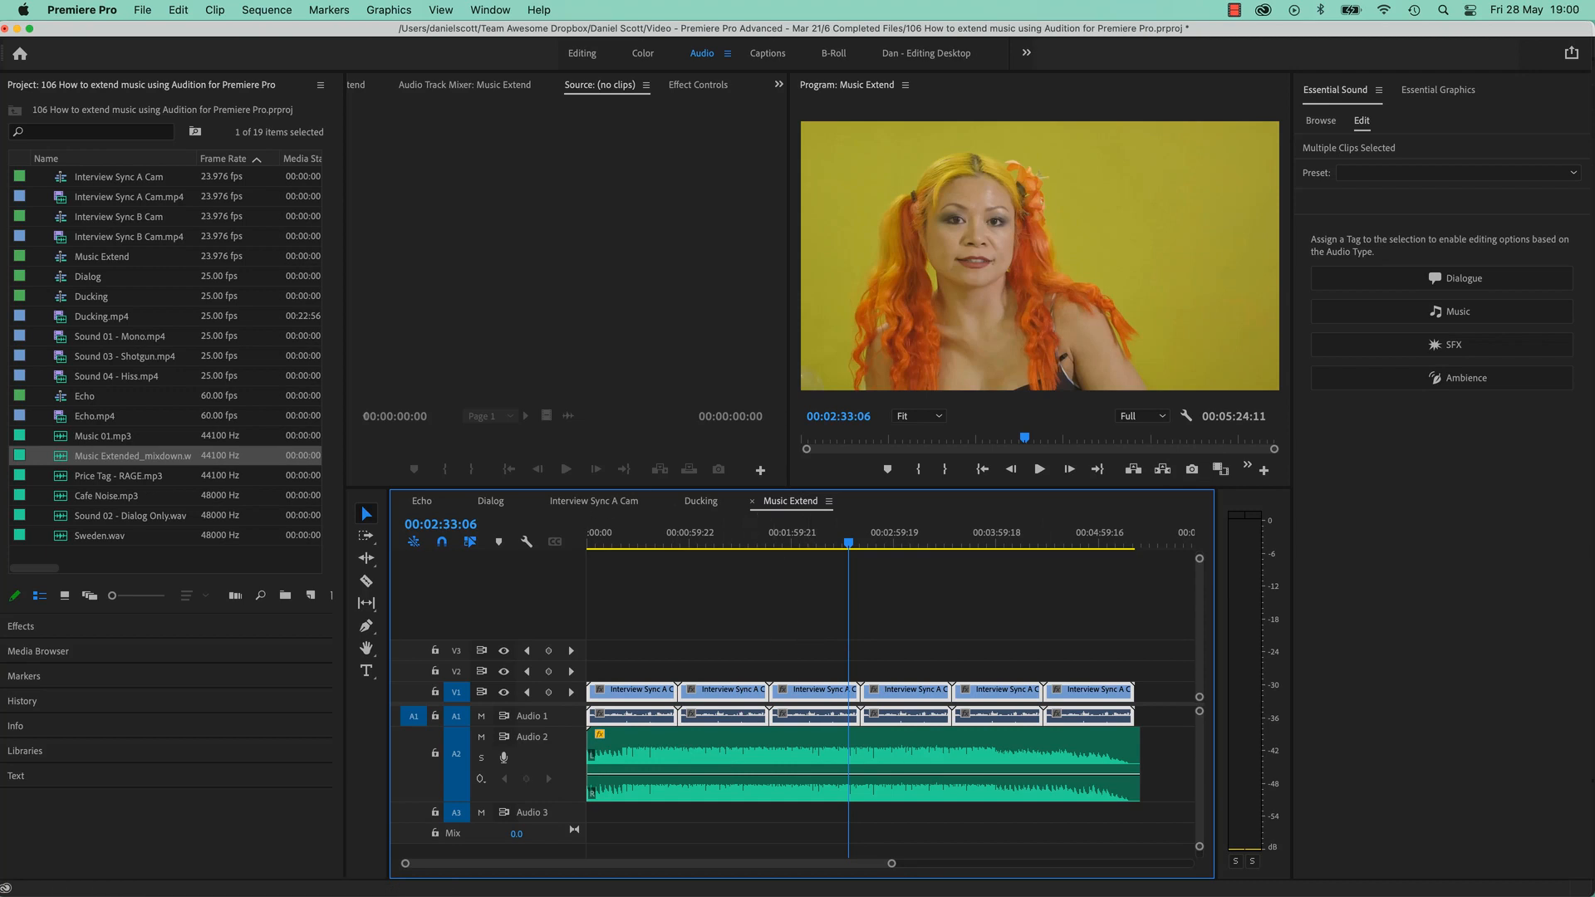
# Step: Switch to Audition and look through the available workspaces and the option to reset the saved layout
pyautogui.press('super+Tab')
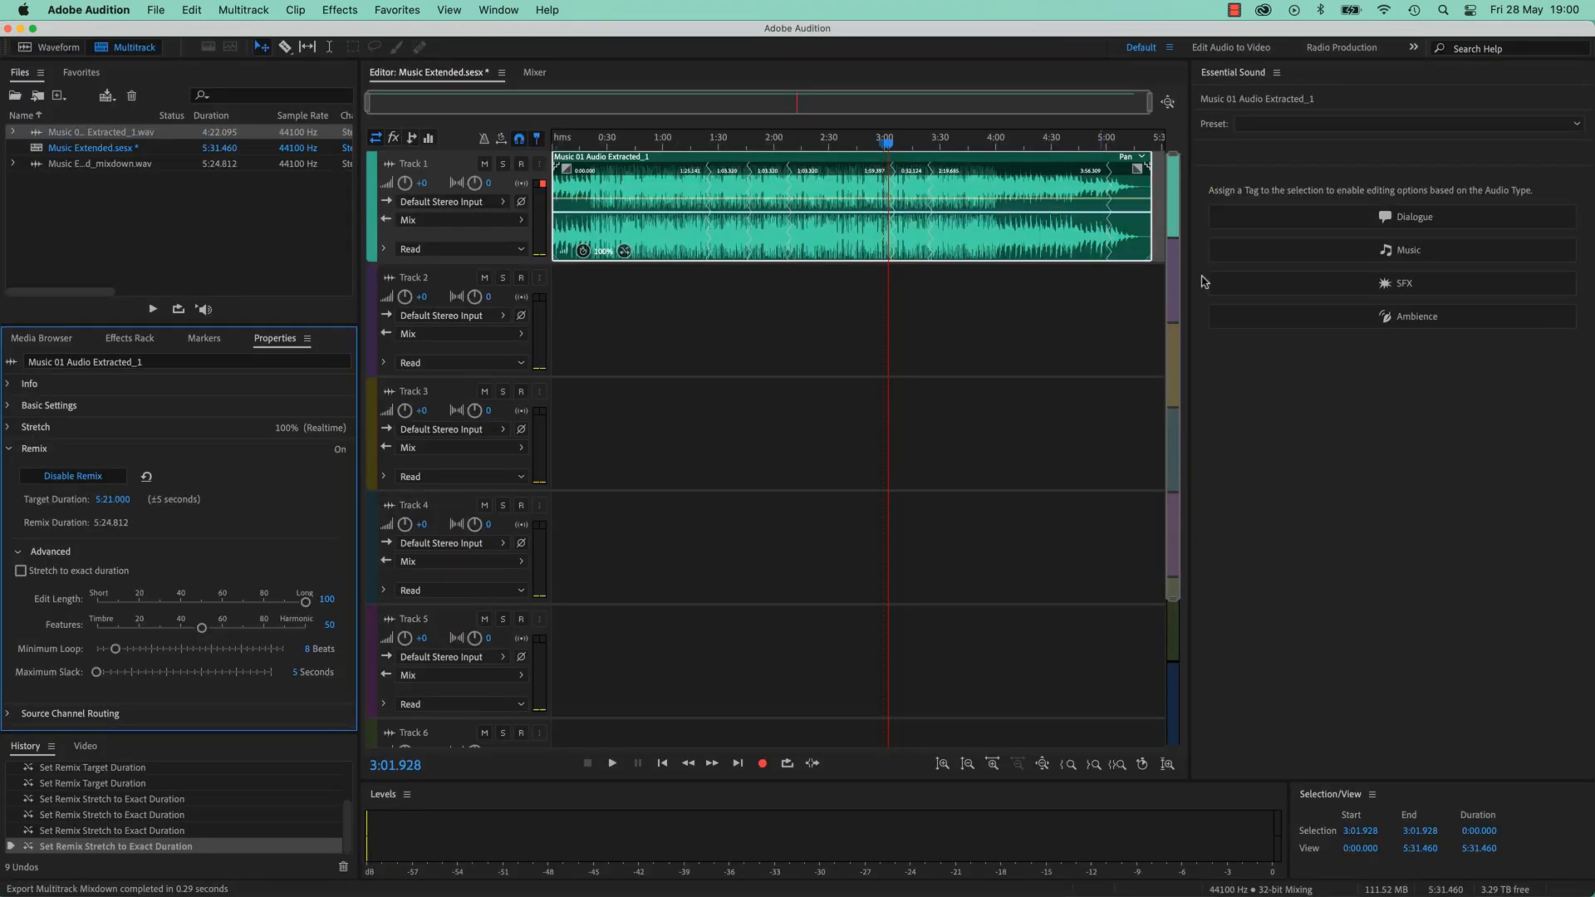
pyautogui.click(498, 9)
pyautogui.moveTo(515, 34)
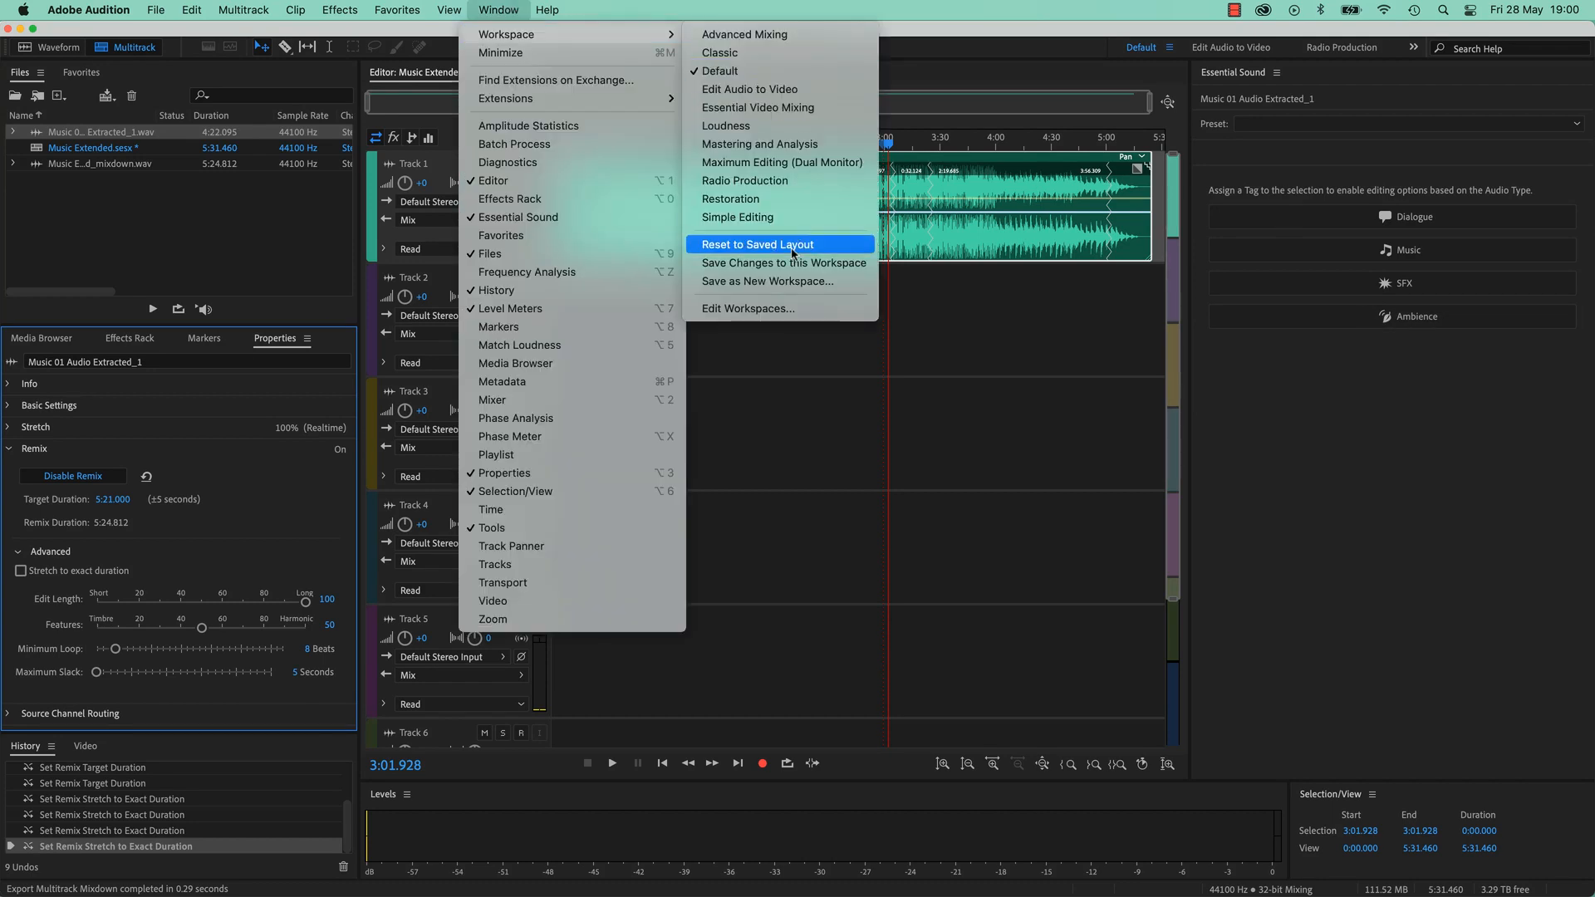
pyautogui.moveTo(128, 10)
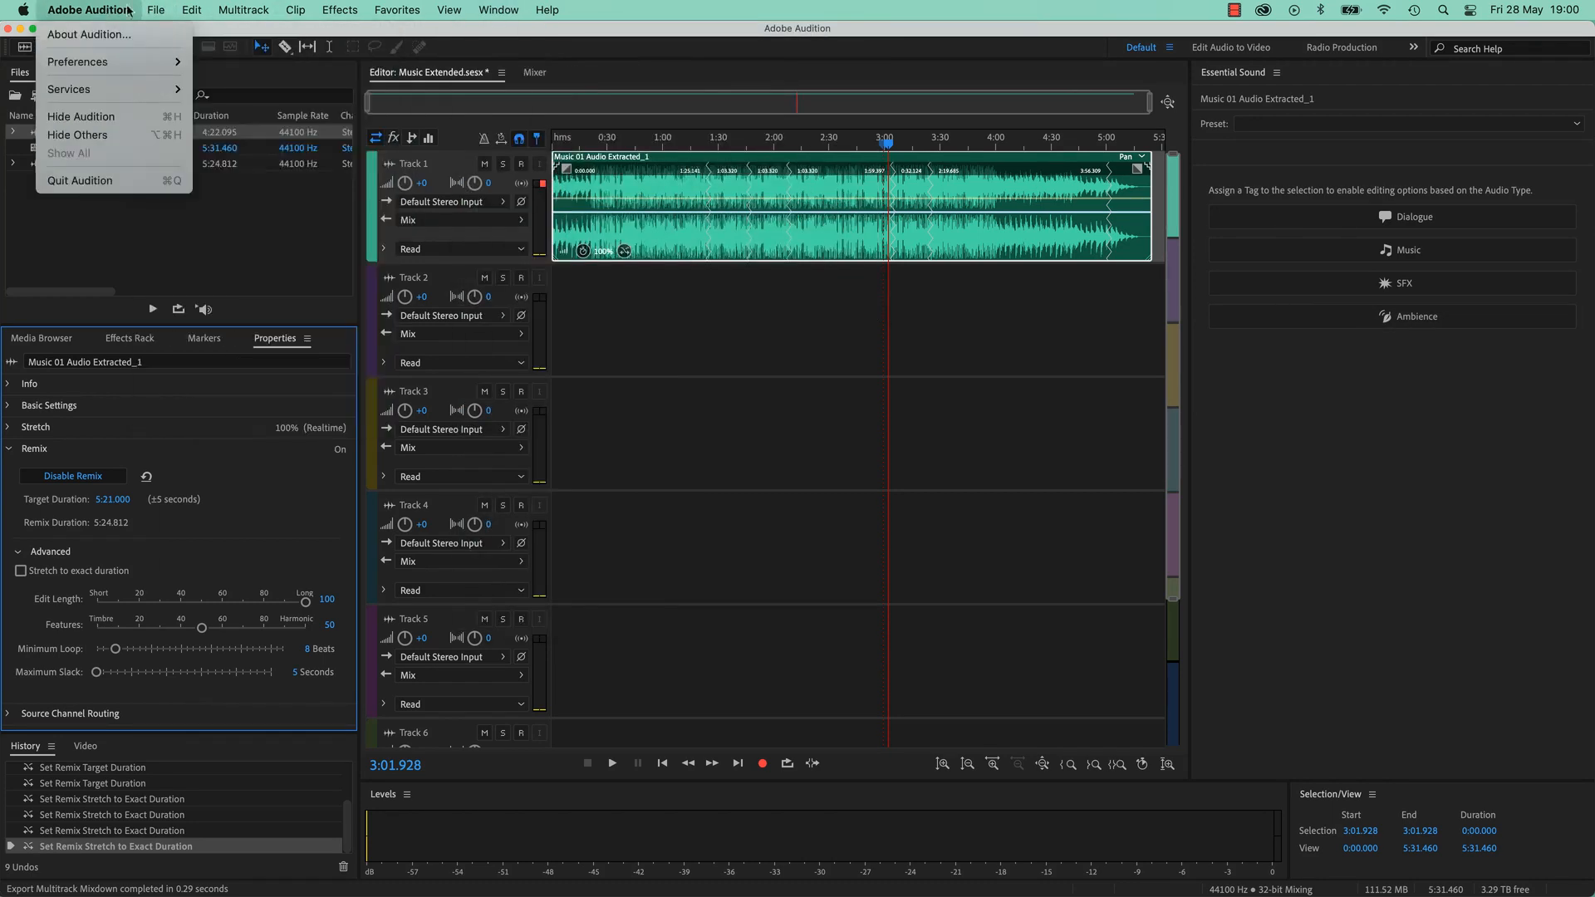
pyautogui.click(1019, 429)
# Step: Try tagging the Track 1 music clip as Dialogue and auto-matching its loudness, and undo the changes
pyautogui.click(974, 240)
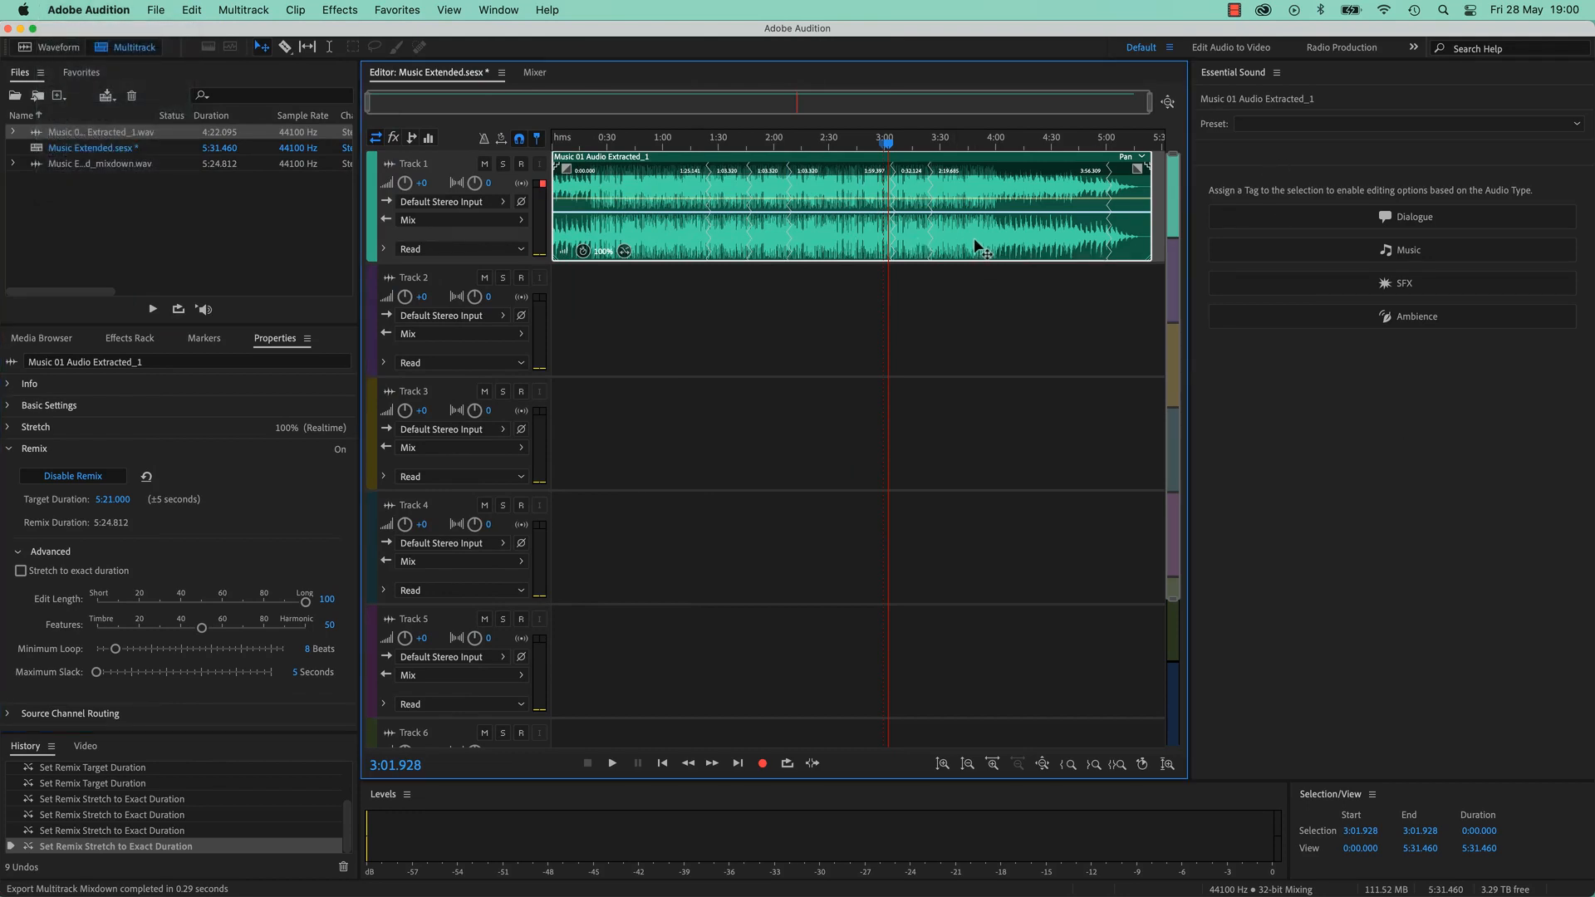
pyautogui.click(1474, 212)
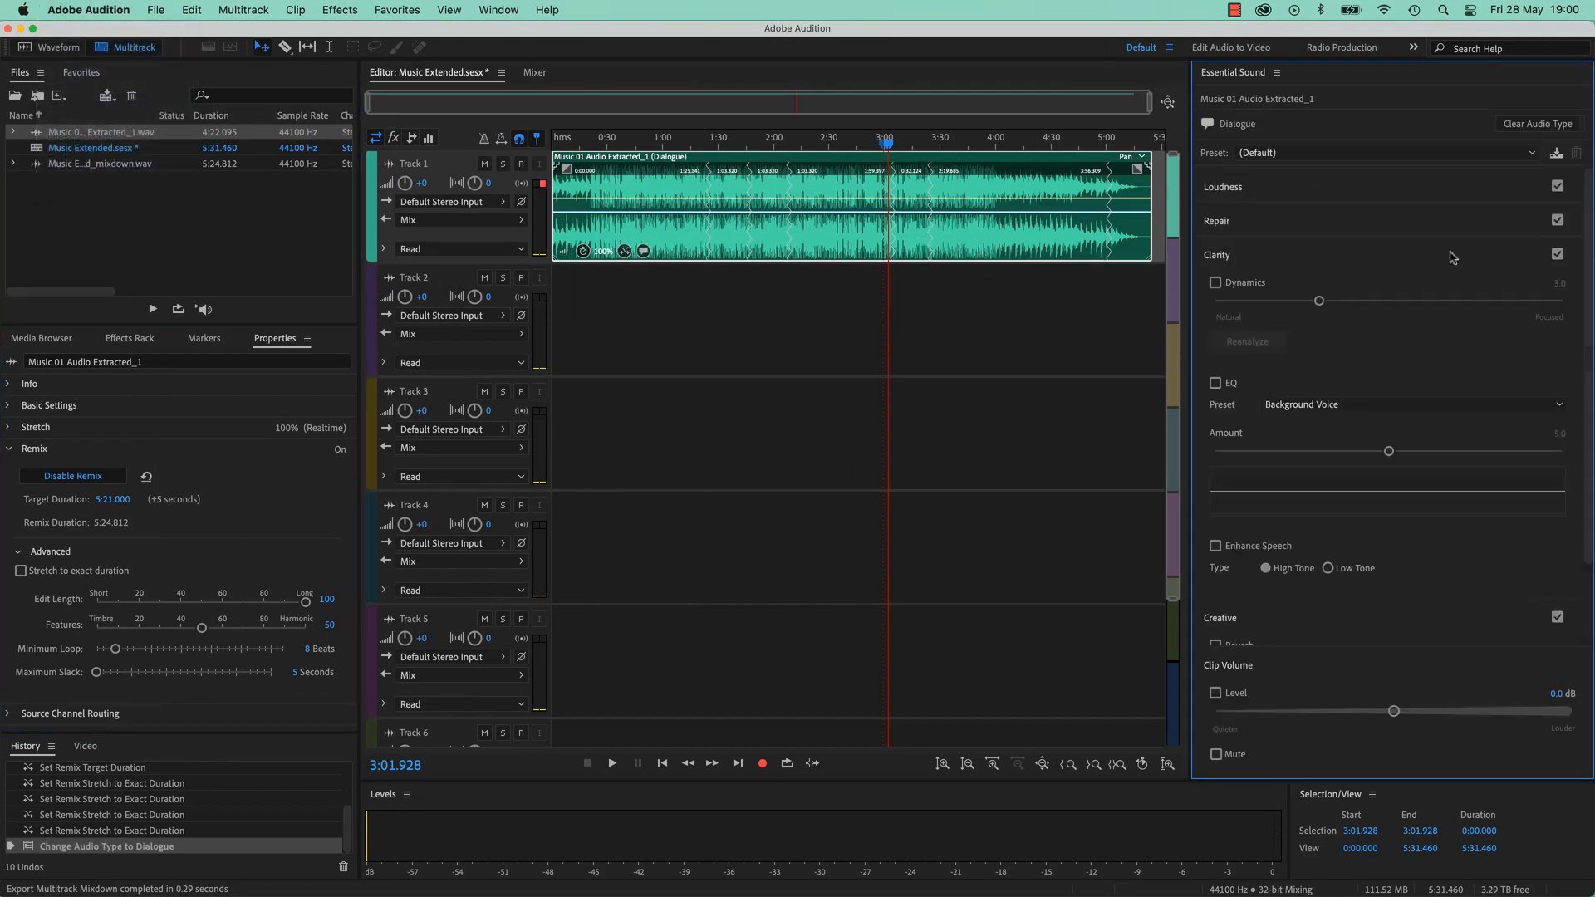
pyautogui.click(1246, 194)
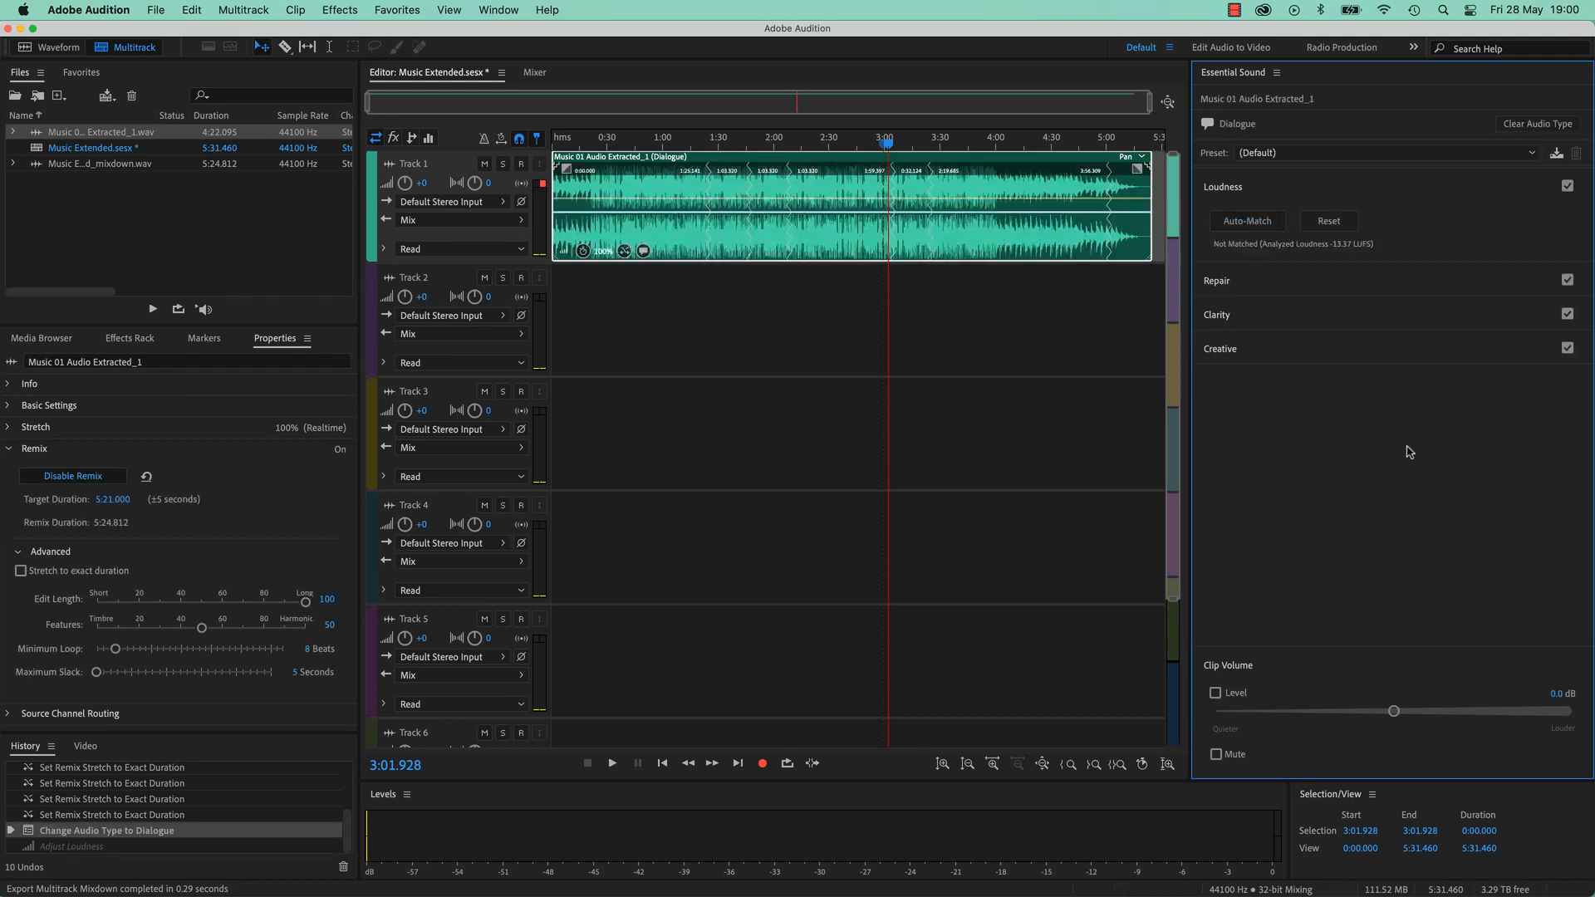
pyautogui.press('super+z')
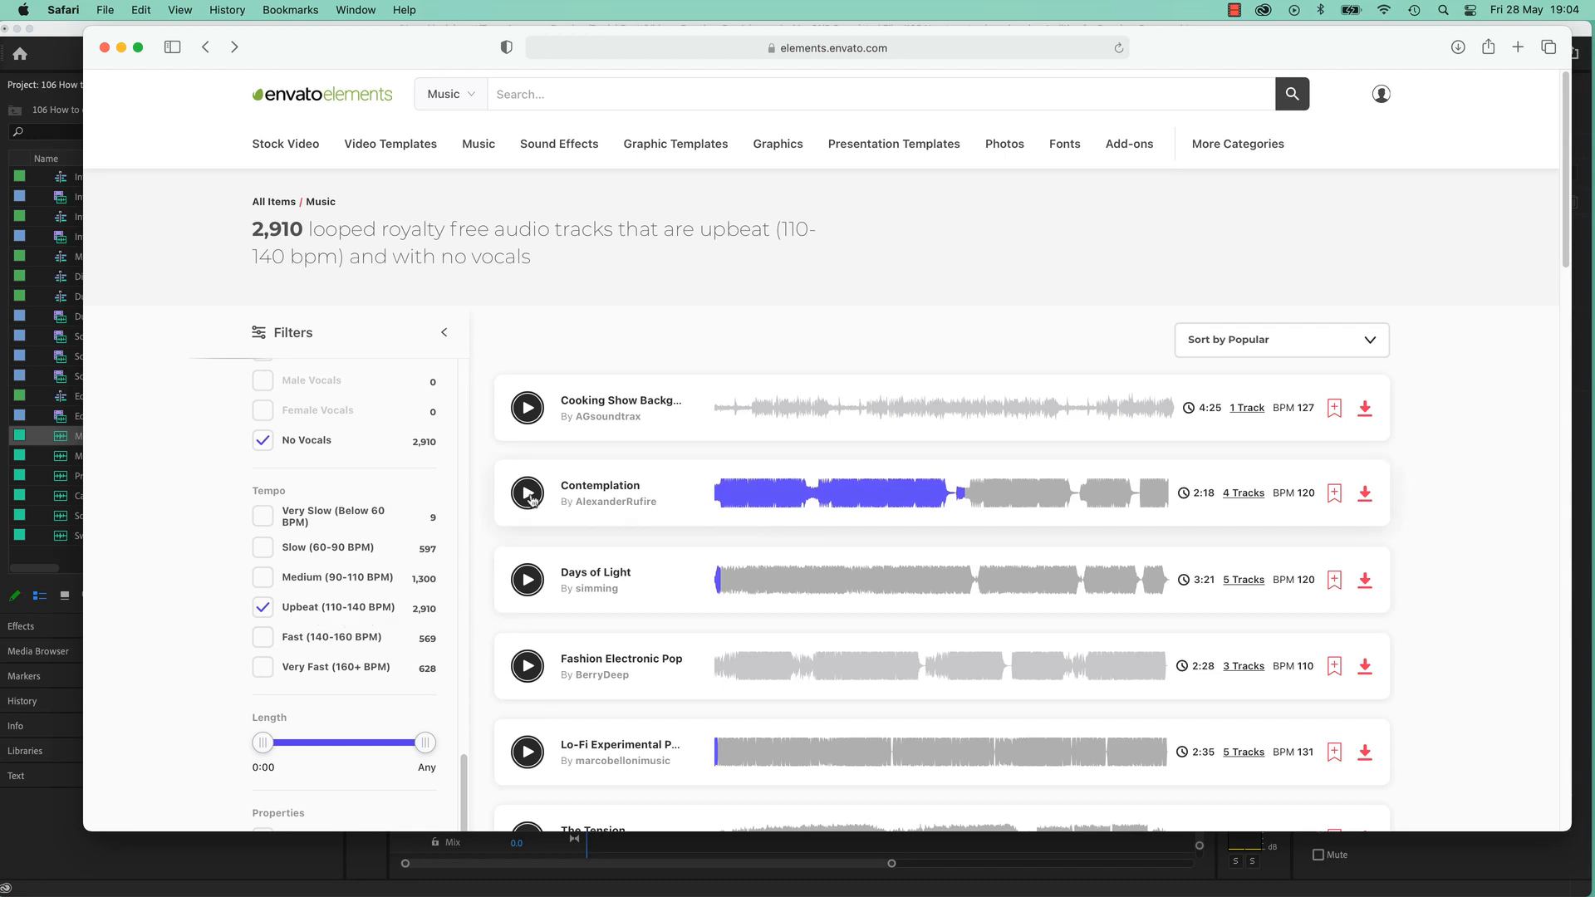
# Step: Preview the Contemplation track on Envato Elements from its beginning and near its end, and pause it
pyautogui.click(717, 498)
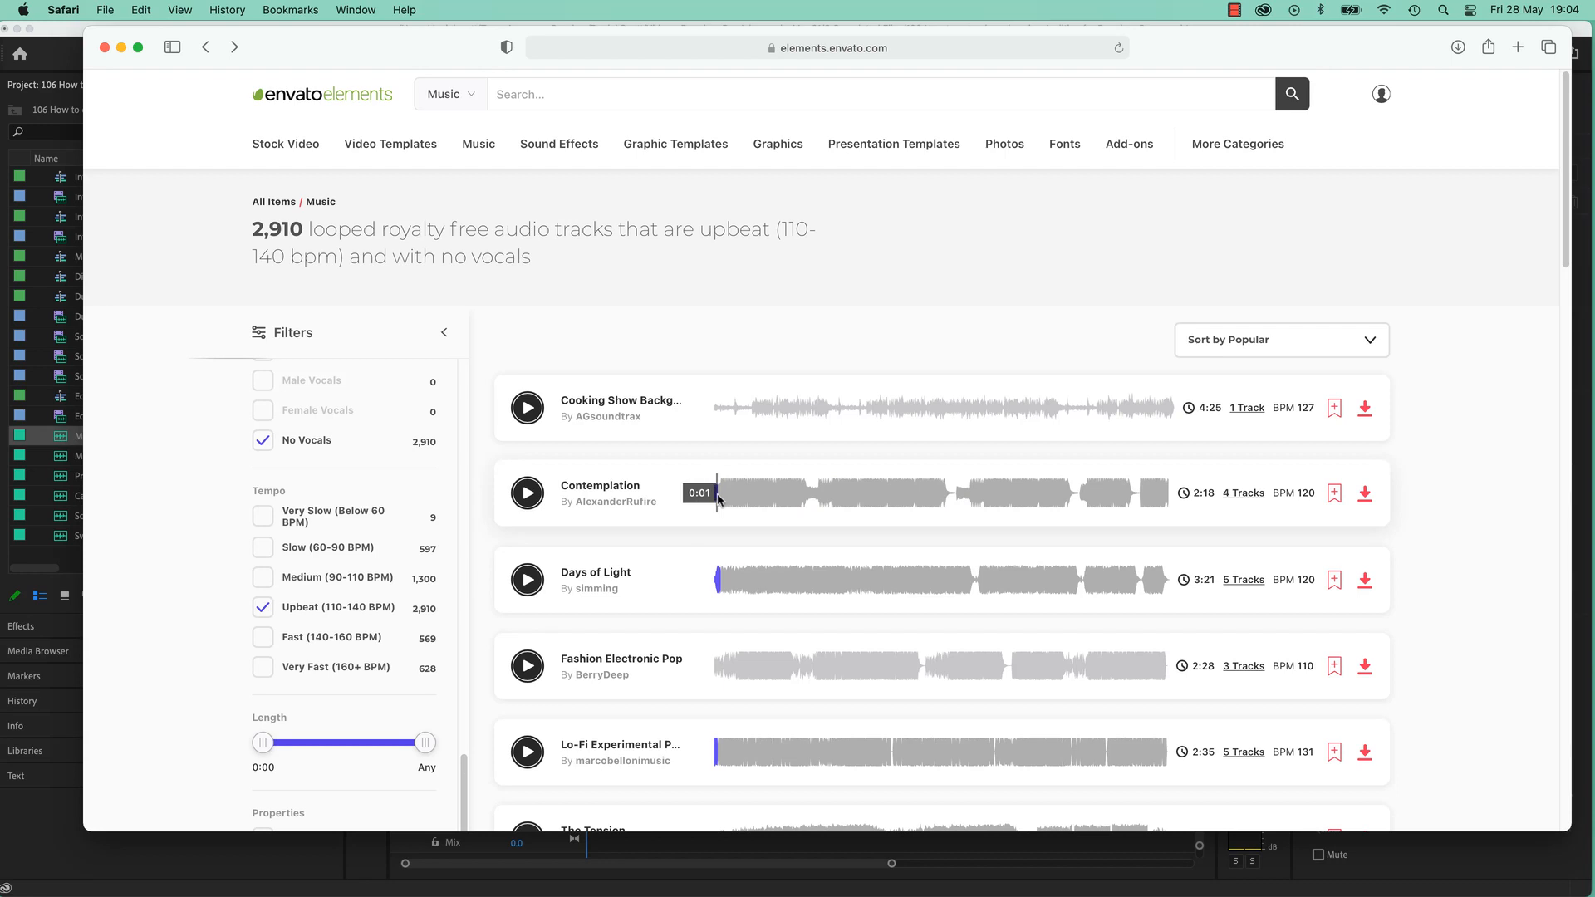
pyautogui.click(720, 498)
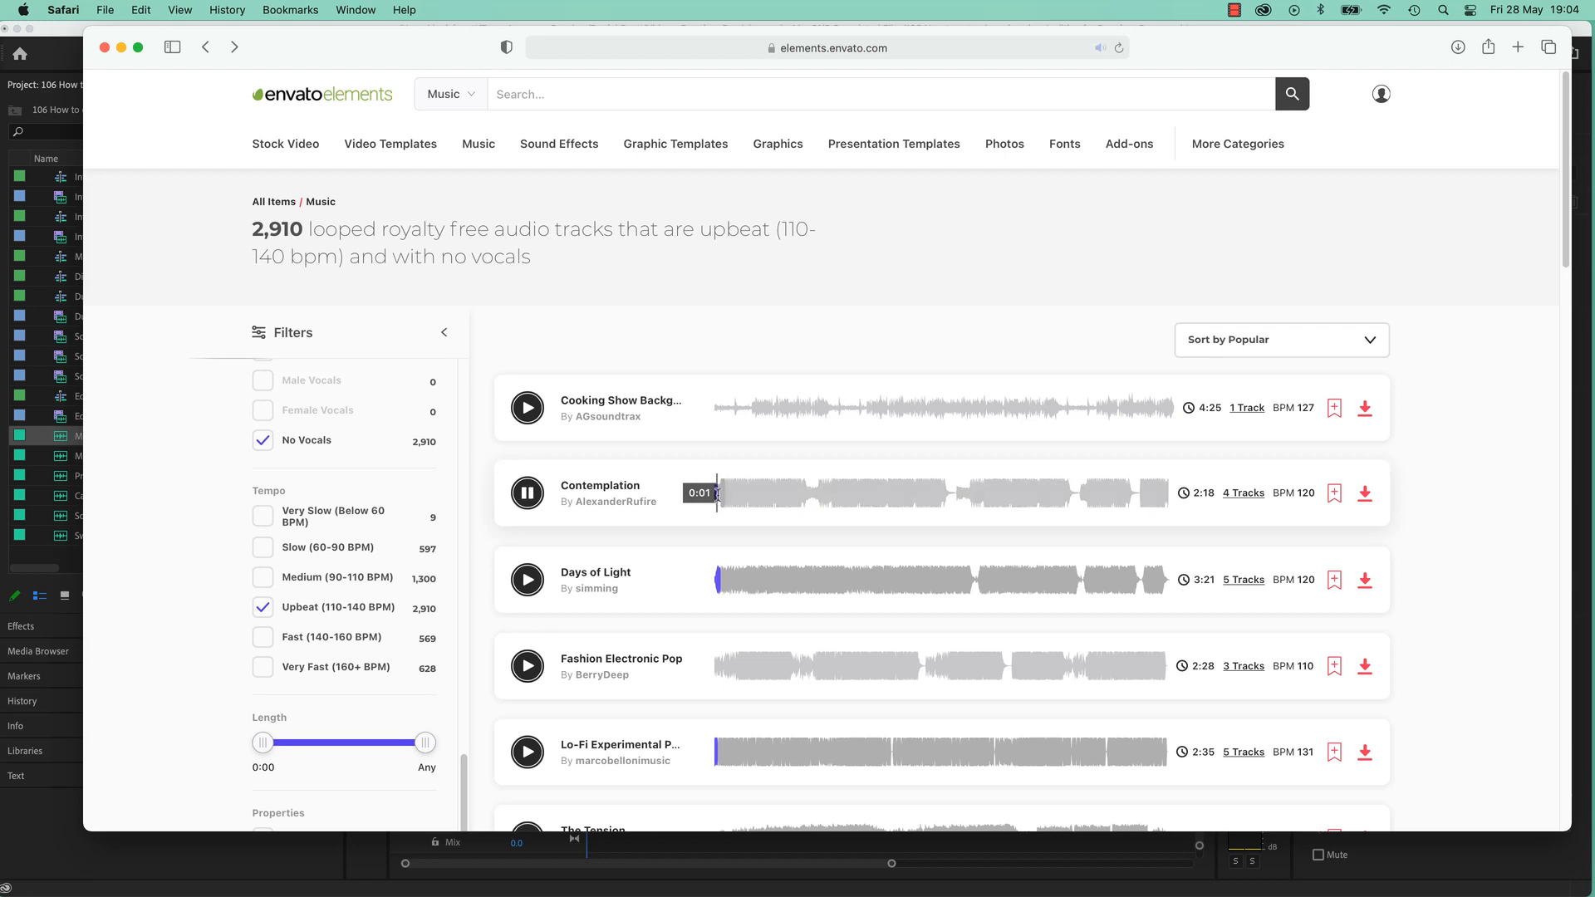
pyautogui.click(528, 499)
pyautogui.moveTo(1239, 503)
pyautogui.click(1138, 499)
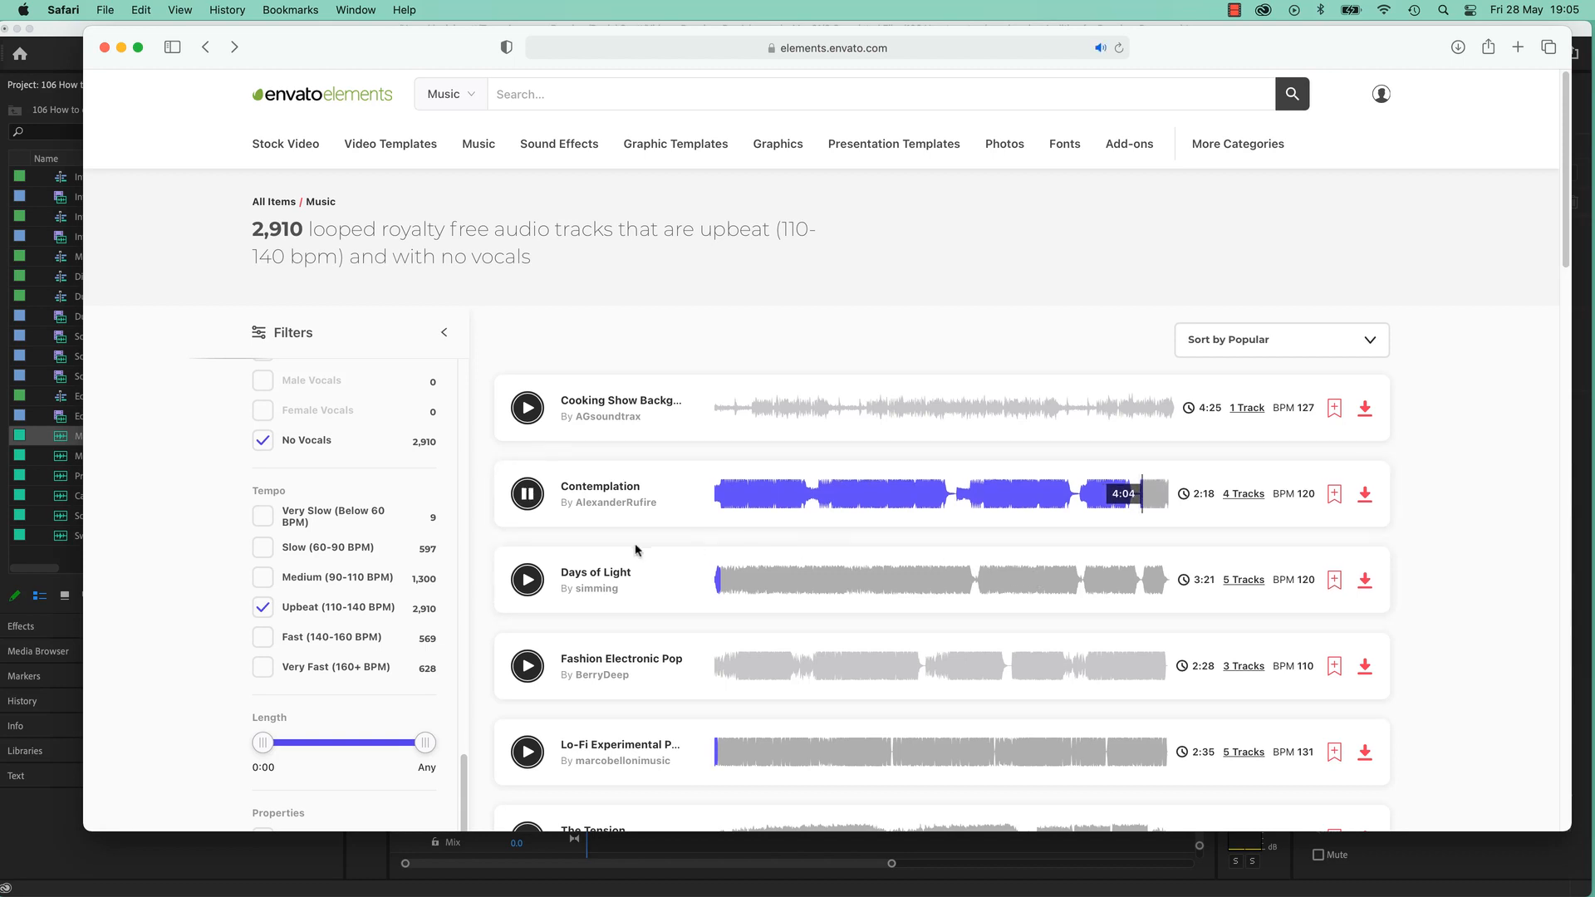
pyautogui.click(527, 494)
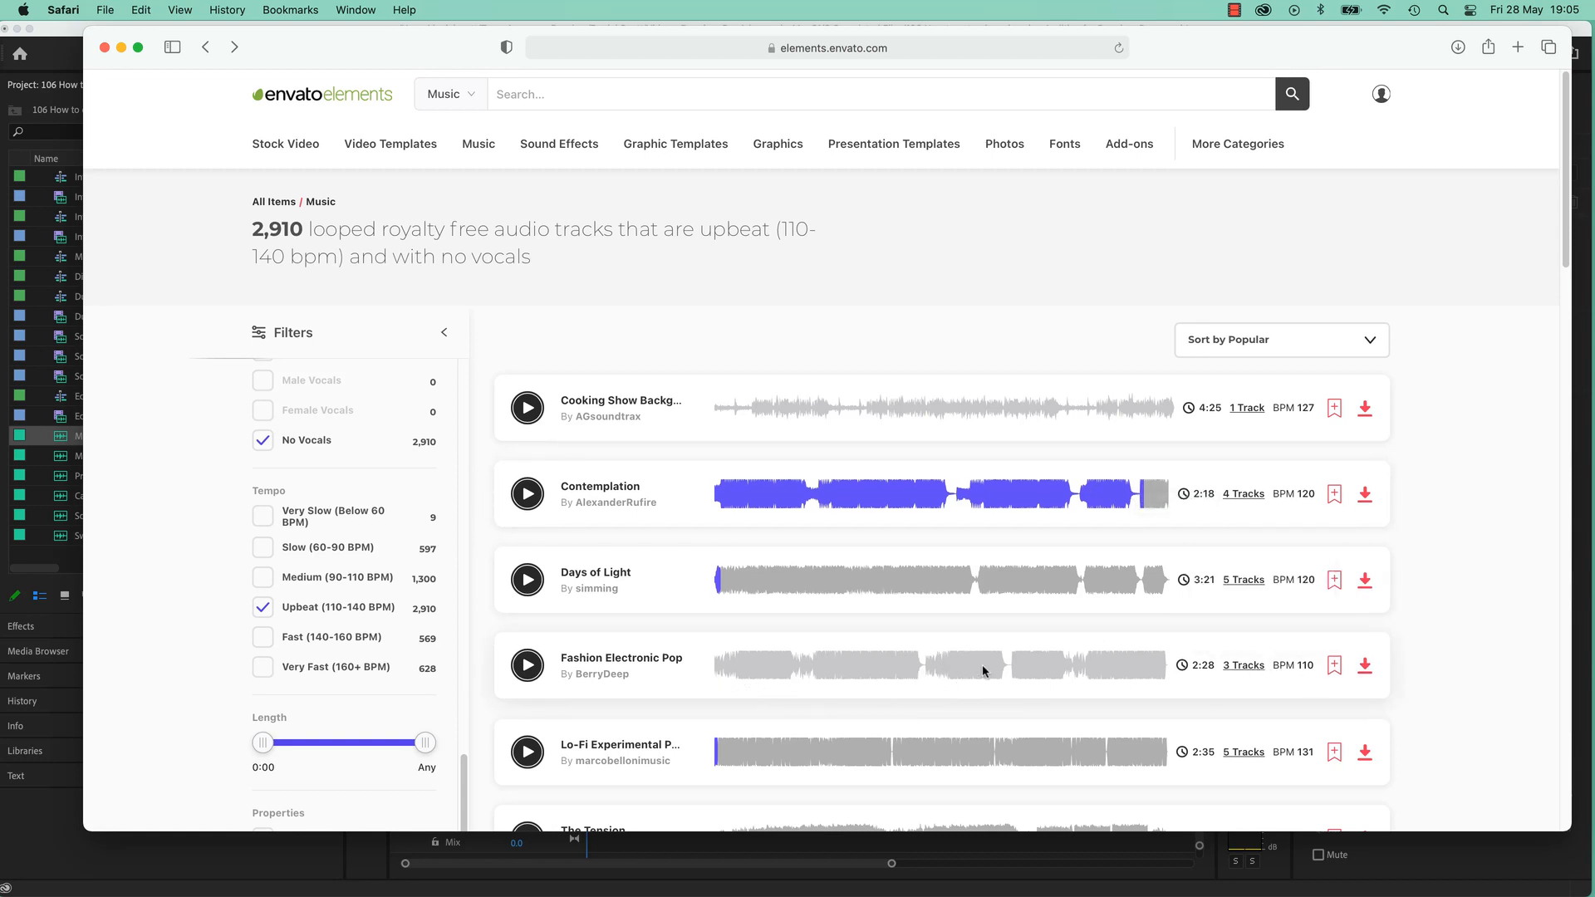
# Step: Browse the first results page of looped, upbeat music tracks without vocals and return to its start
pyautogui.scroll(-5, 984, 694)
pyautogui.scroll(-3, 947, 598)
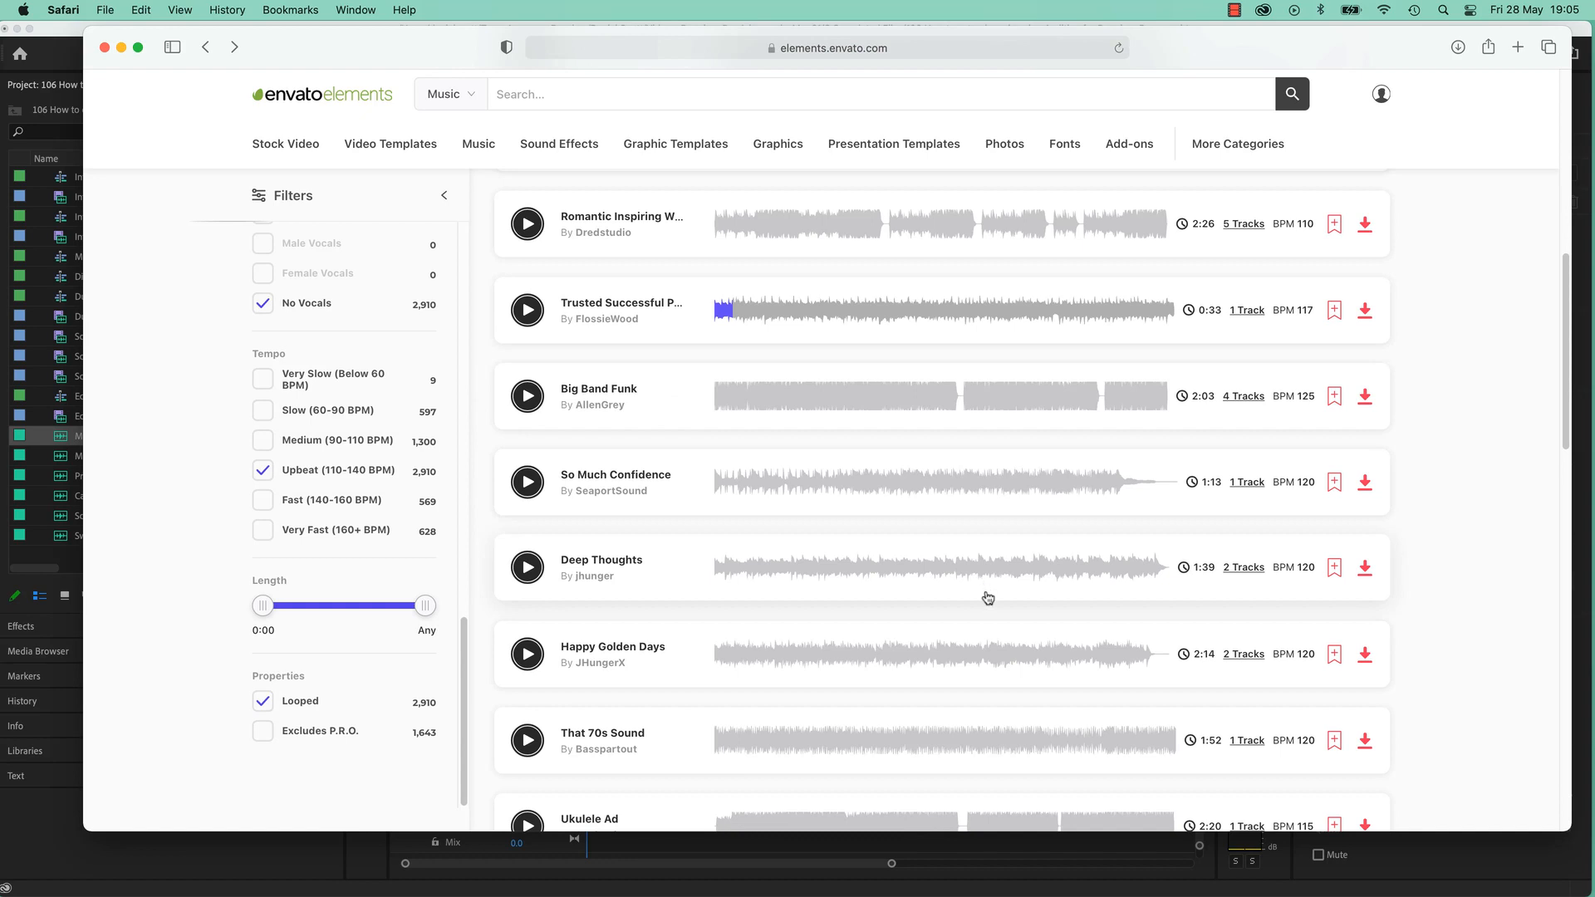
pyautogui.scroll(-3, 984, 619)
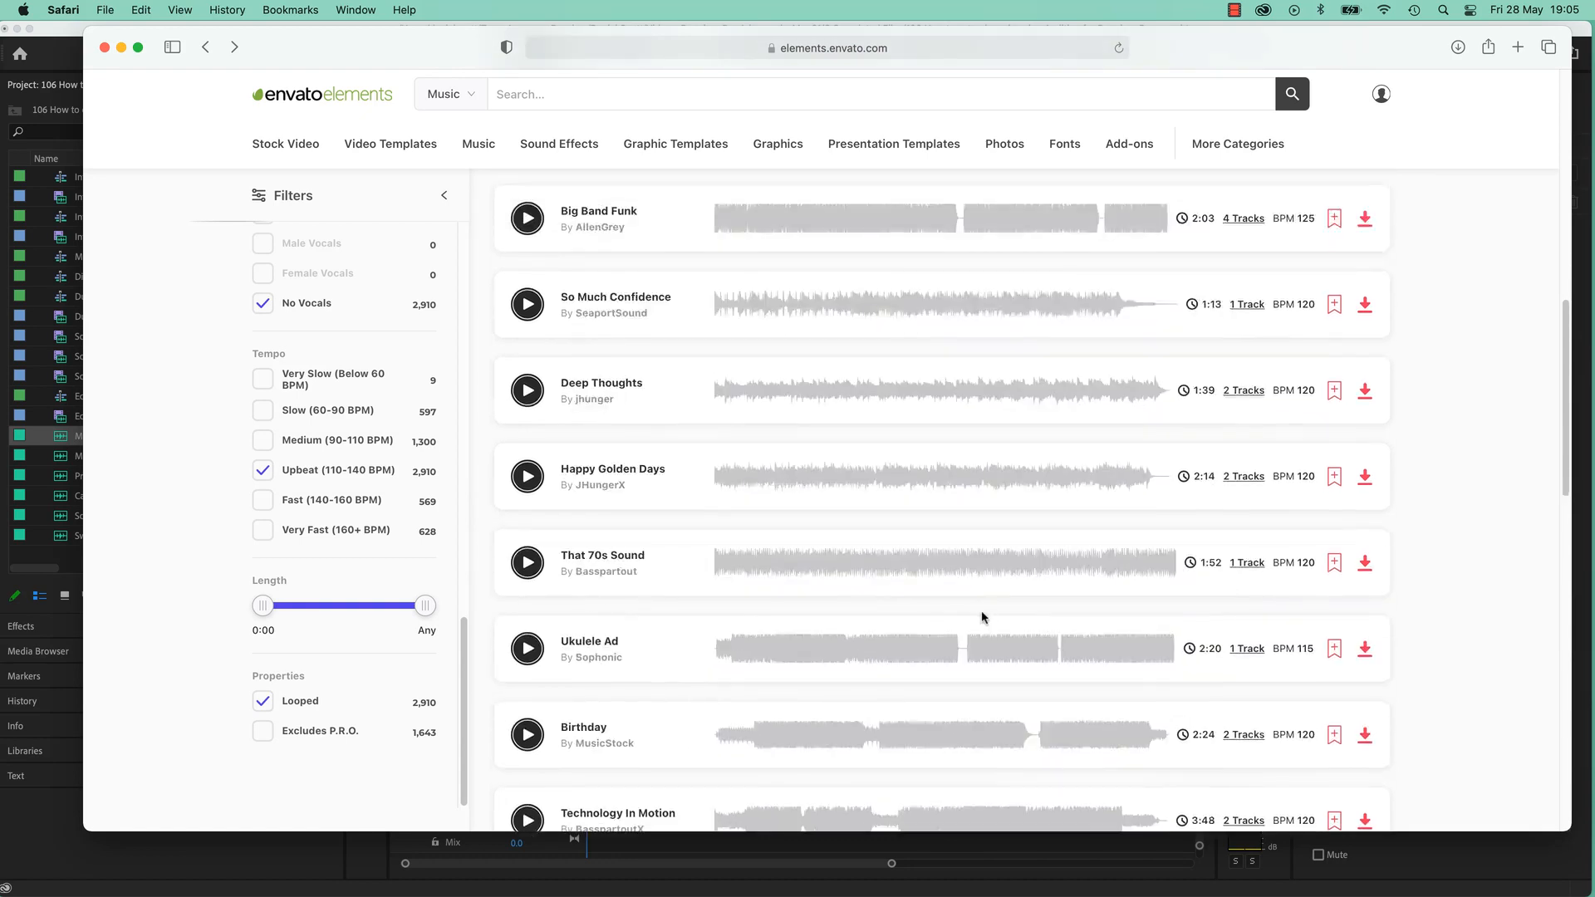
pyautogui.scroll(-5, 982, 621)
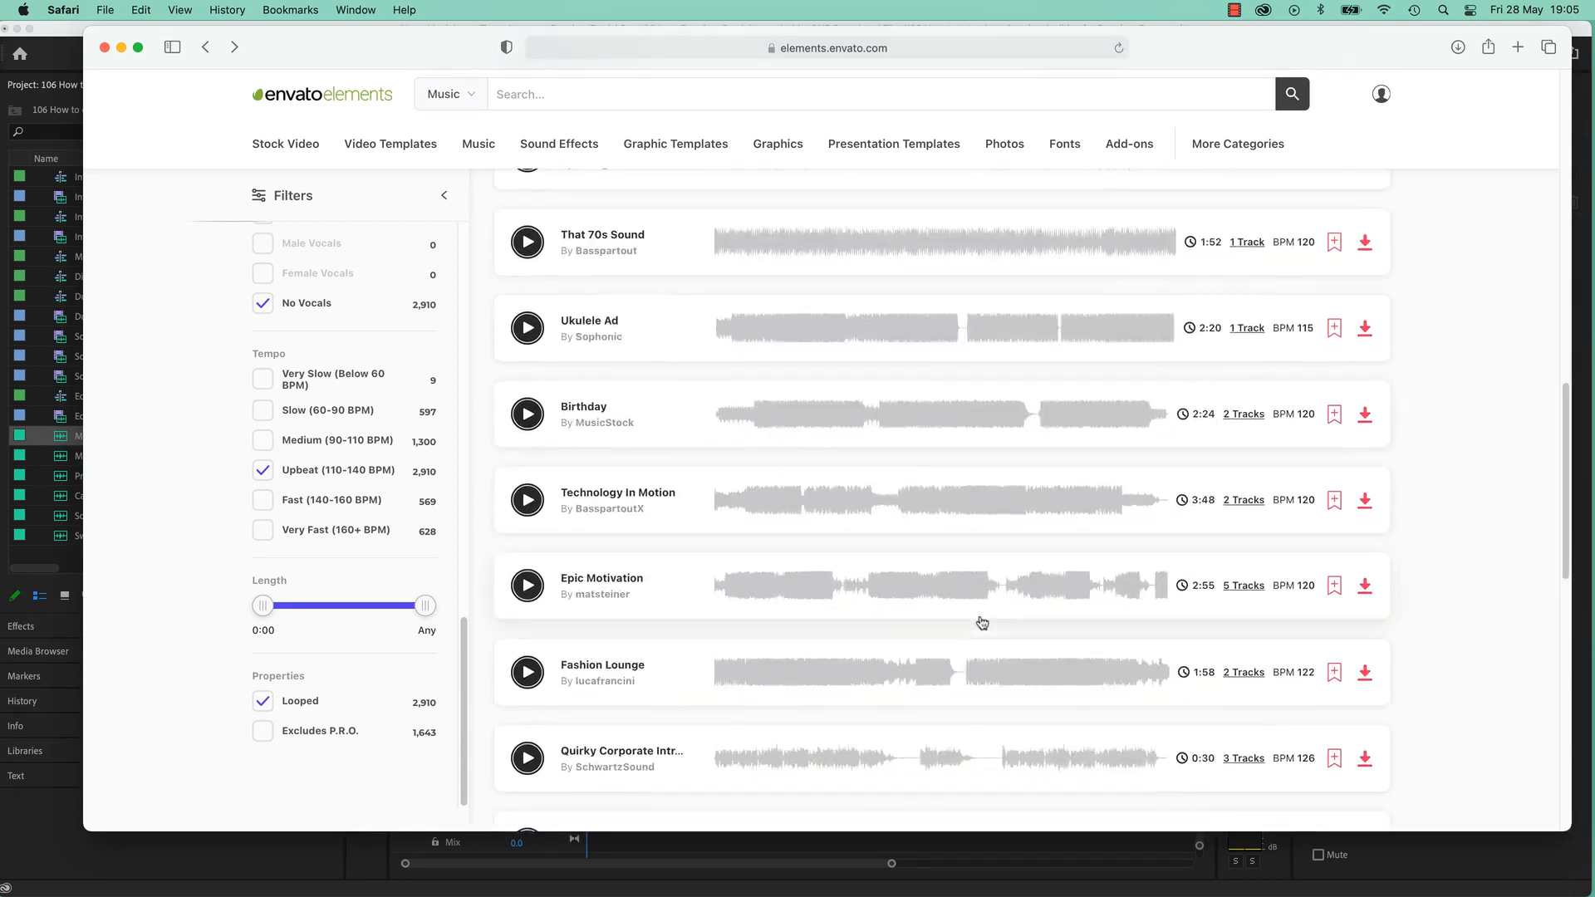
pyautogui.scroll(-5, 1013, 565)
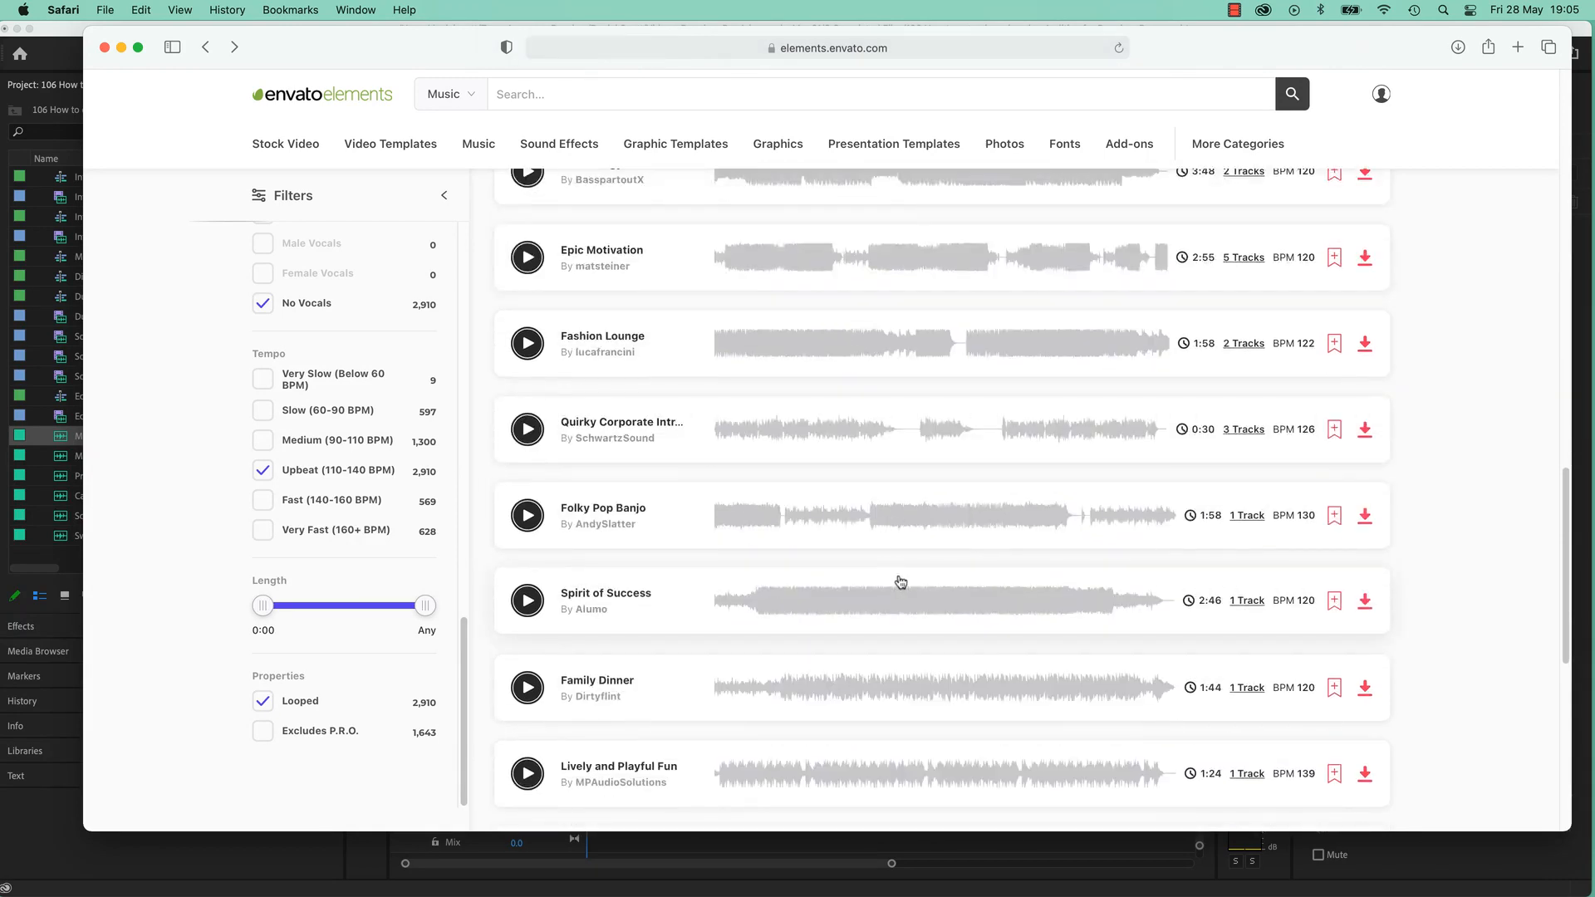
pyautogui.scroll(-2, 943, 613)
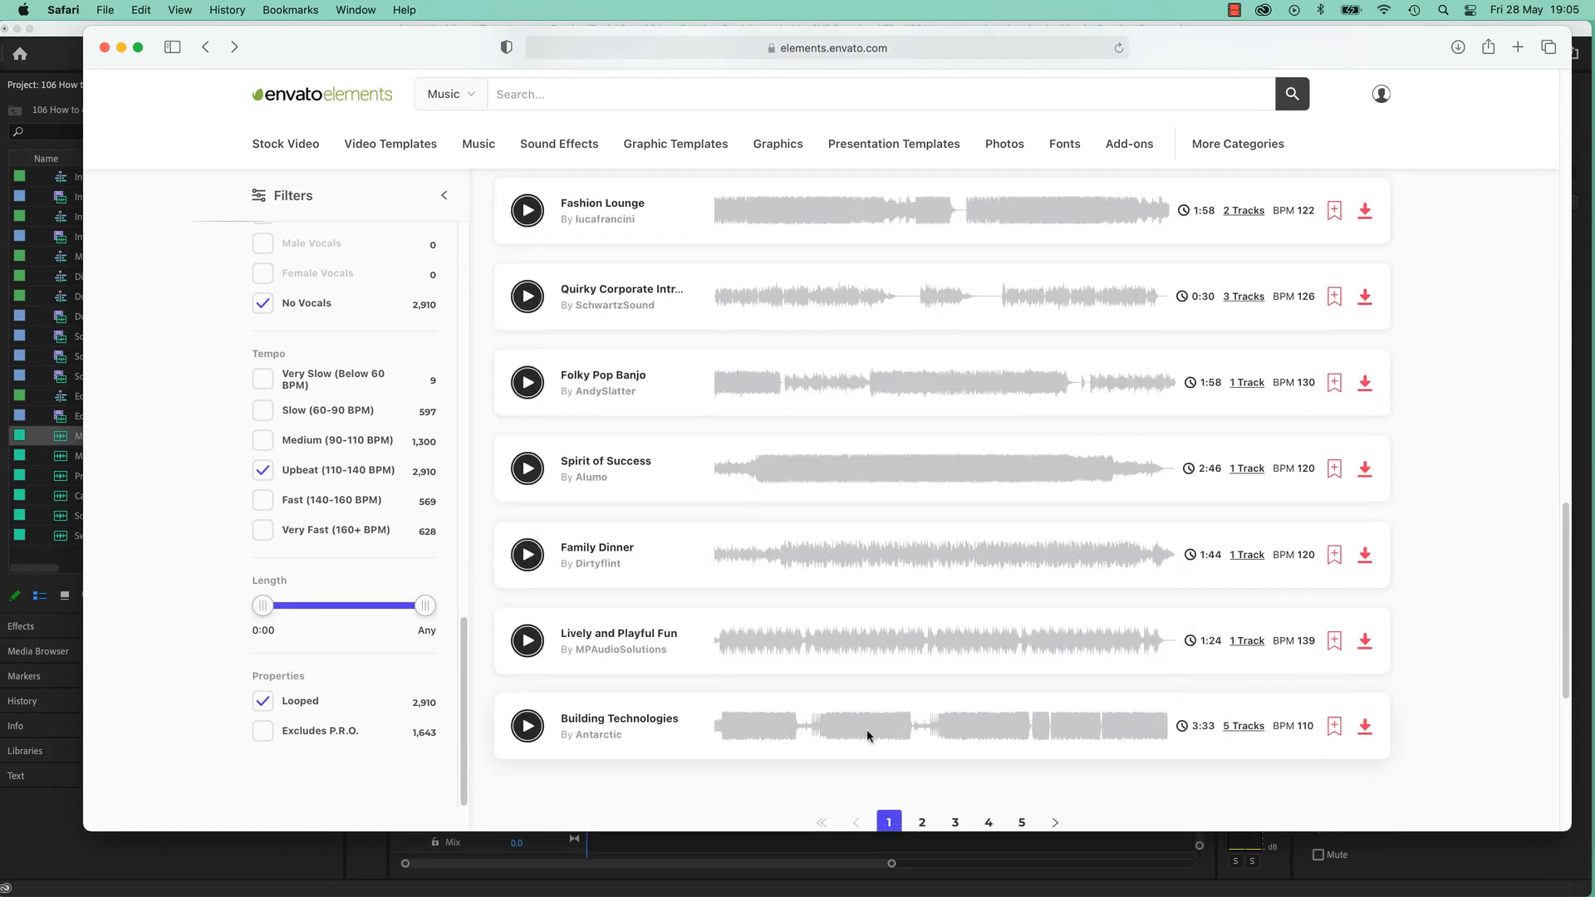
pyautogui.scroll(15, 1021, 725)
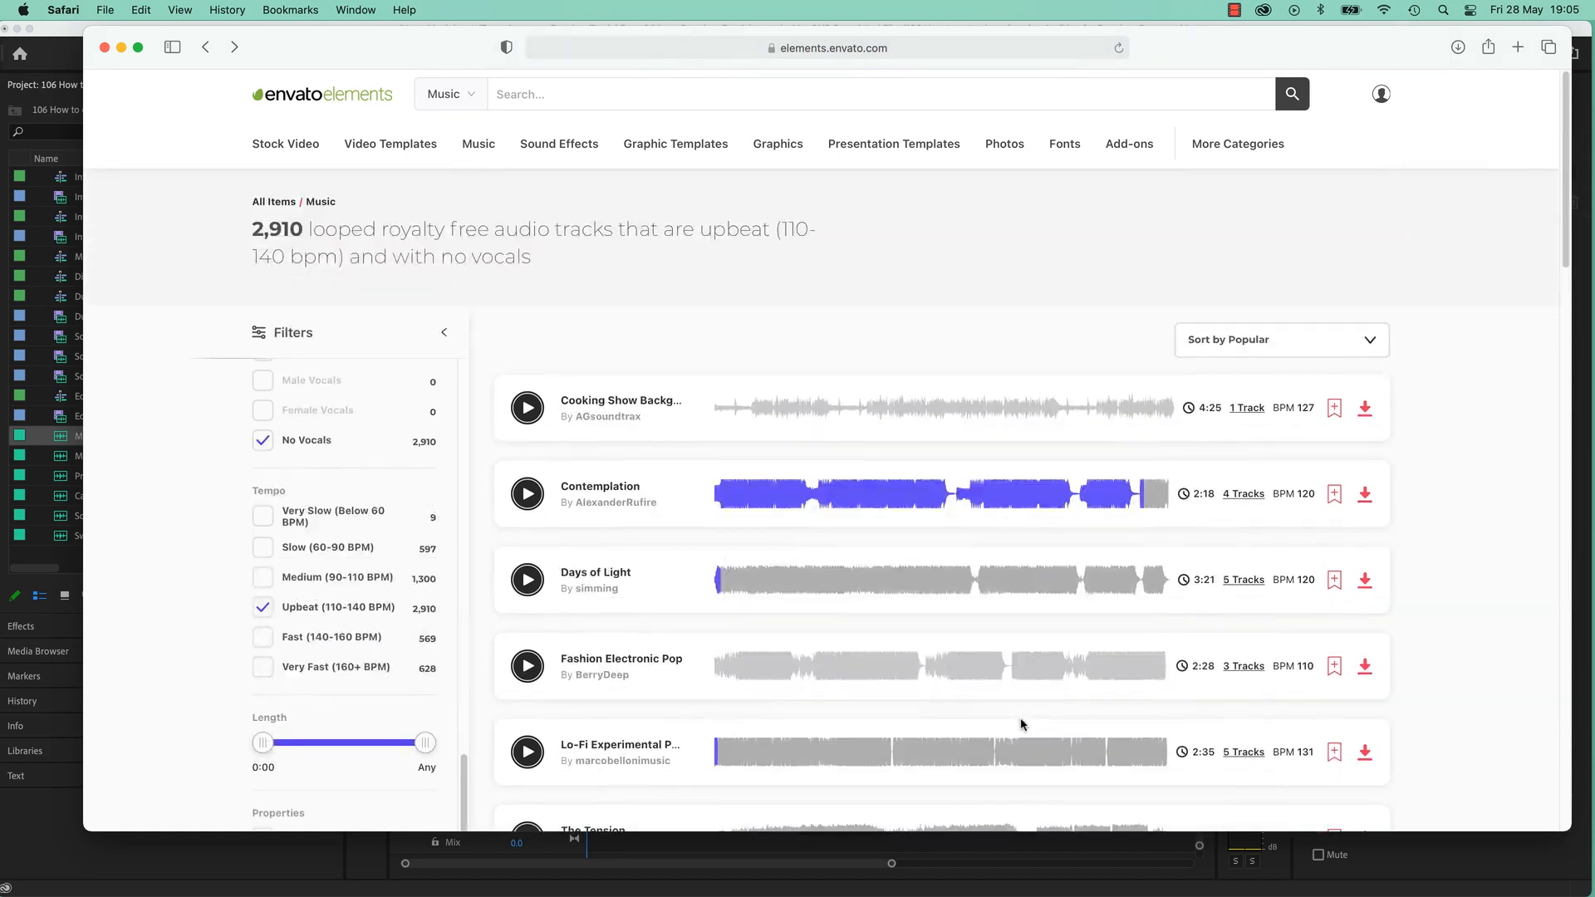